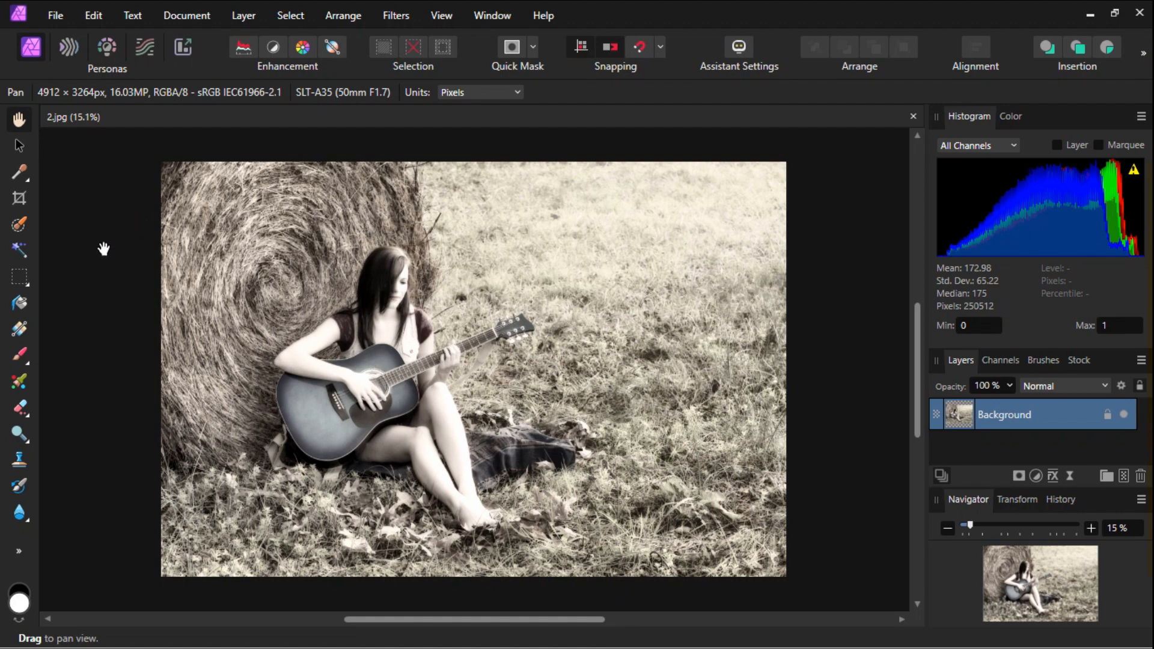
Create a new 4R photo document, 6 × 4 in at 300 DPI, with a transparent background.
click(63, 9)
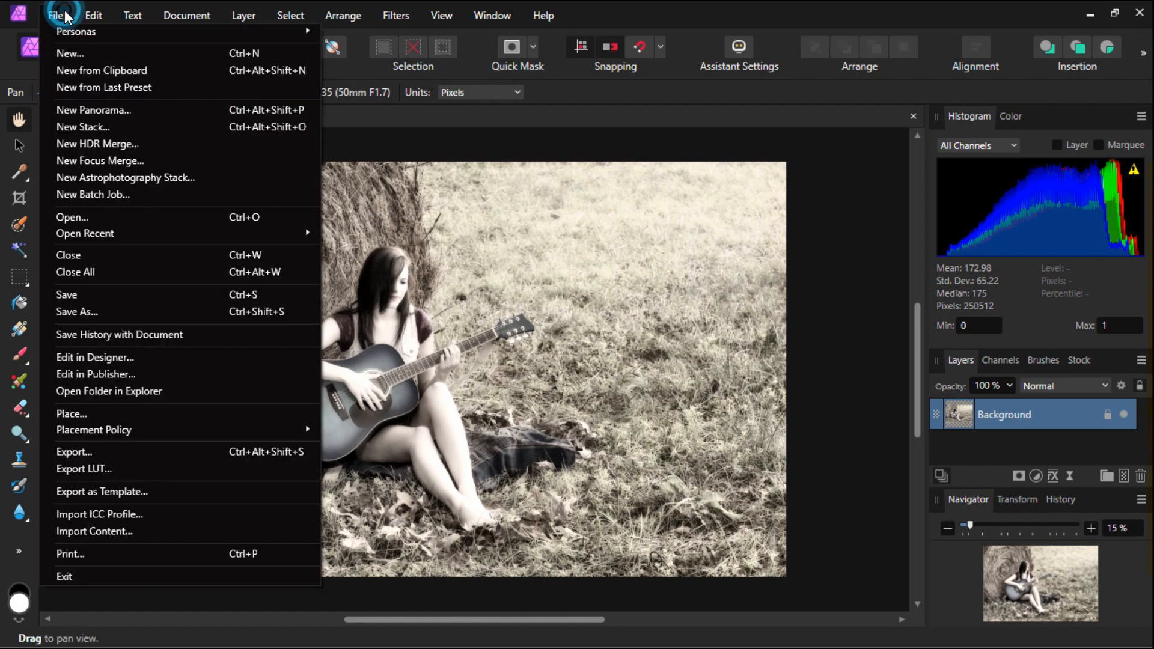
click(73, 53)
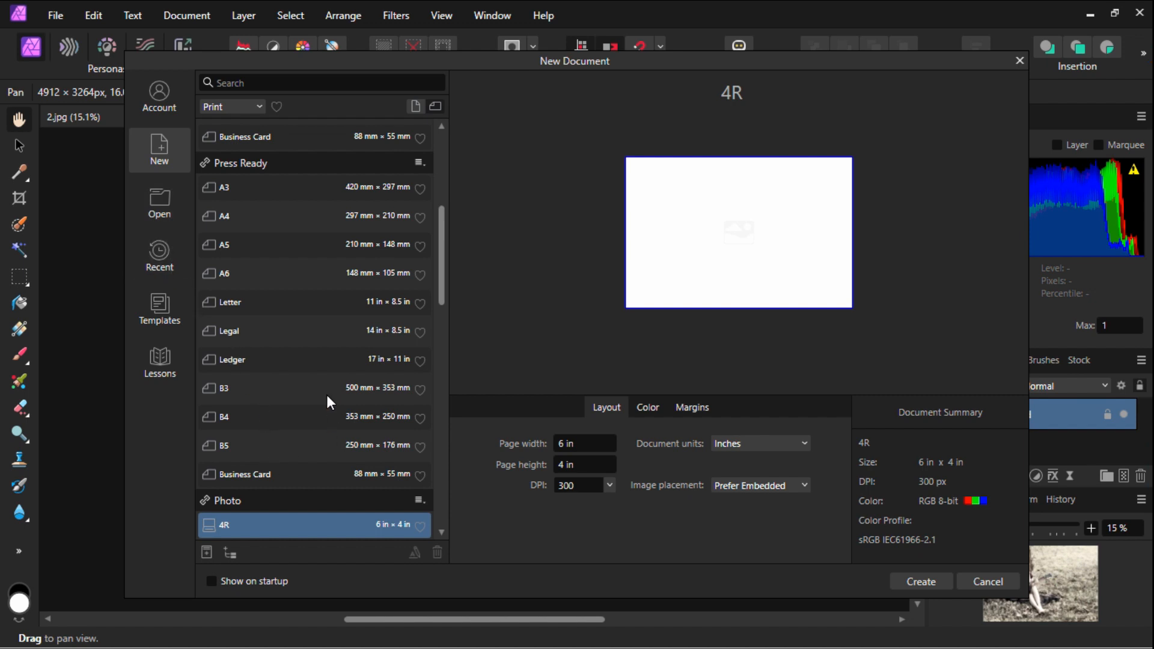
scroll(329, 402, down, 2)
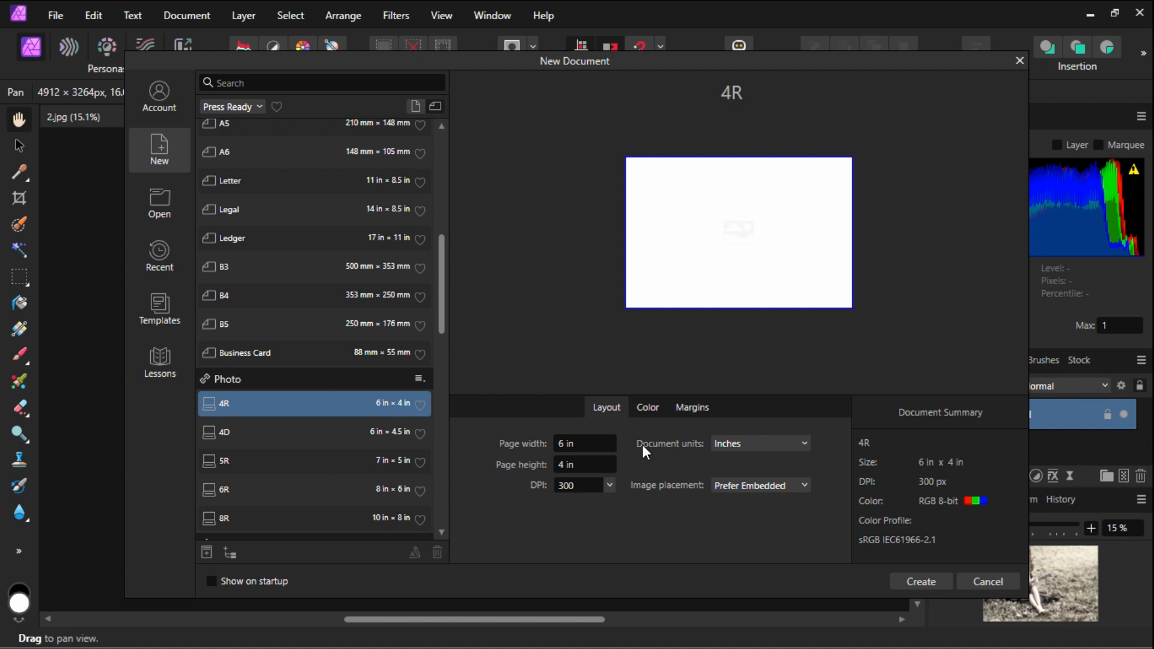
click(646, 406)
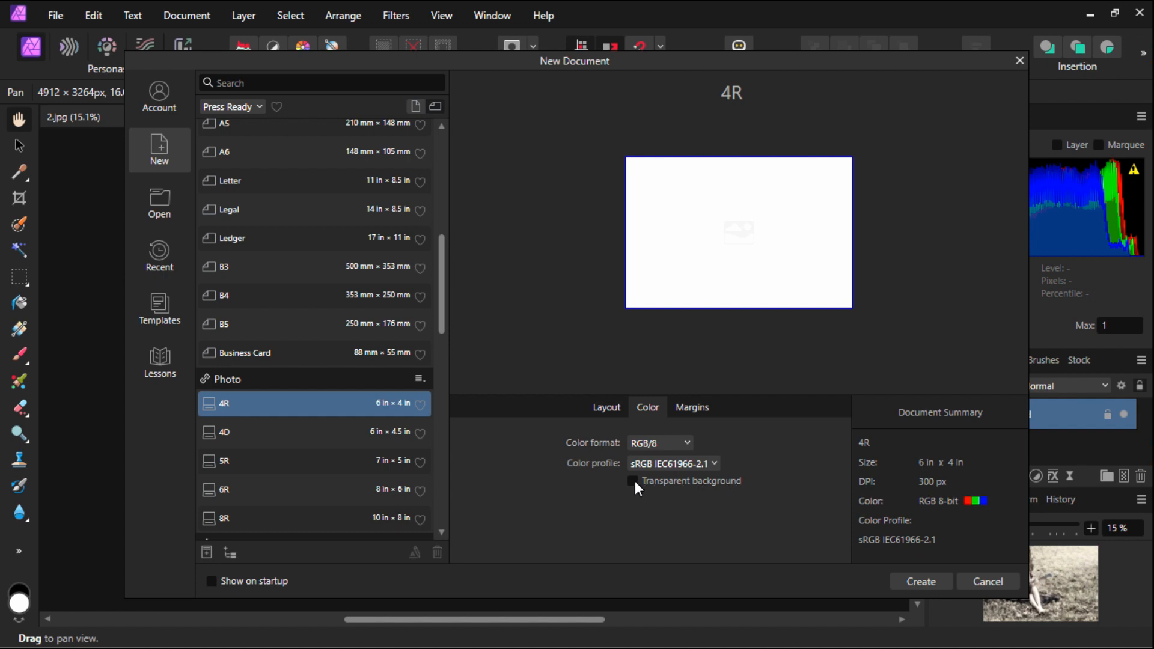
click(632, 480)
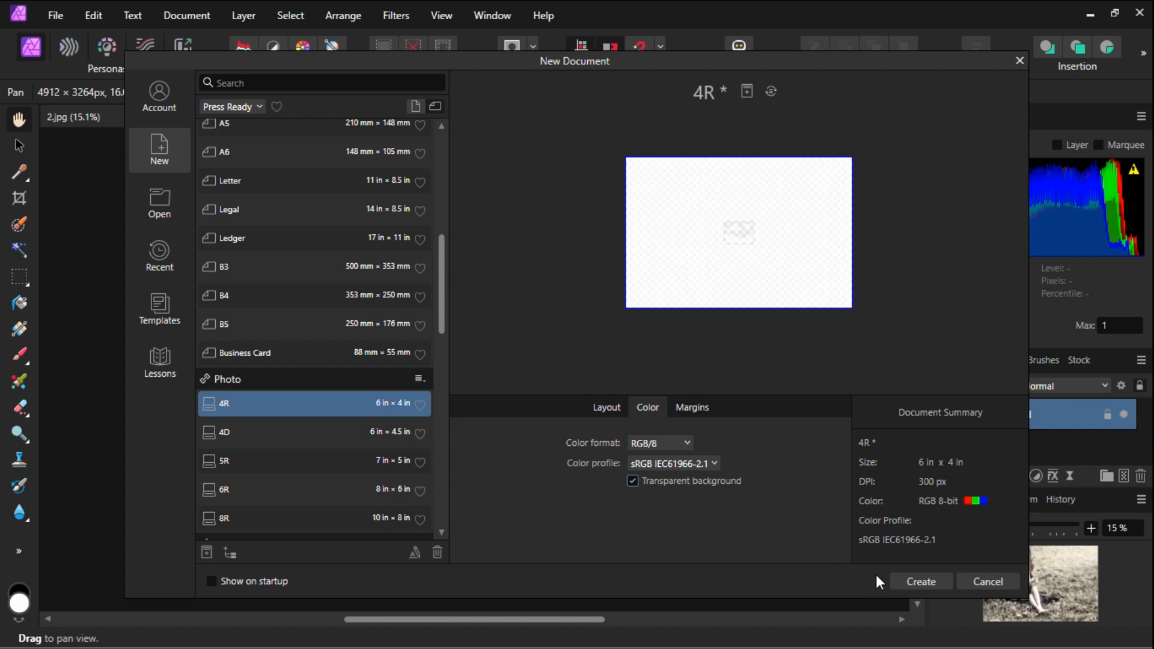
click(923, 582)
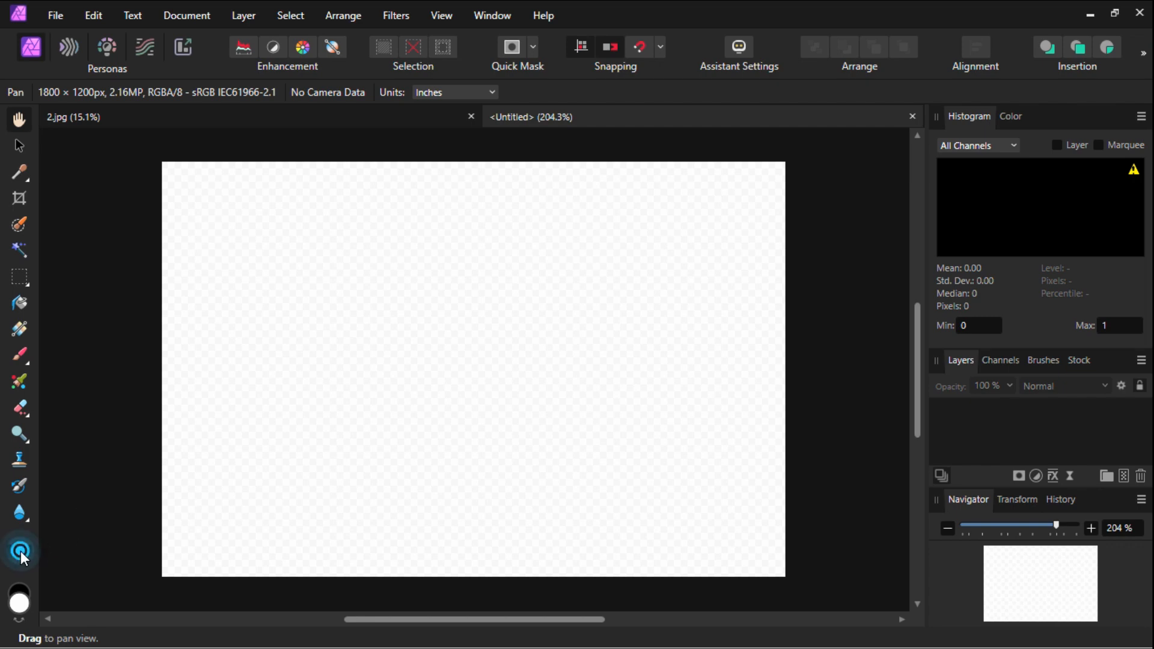
Activate the Rectangle Tool from the shape tools.
click(19, 550)
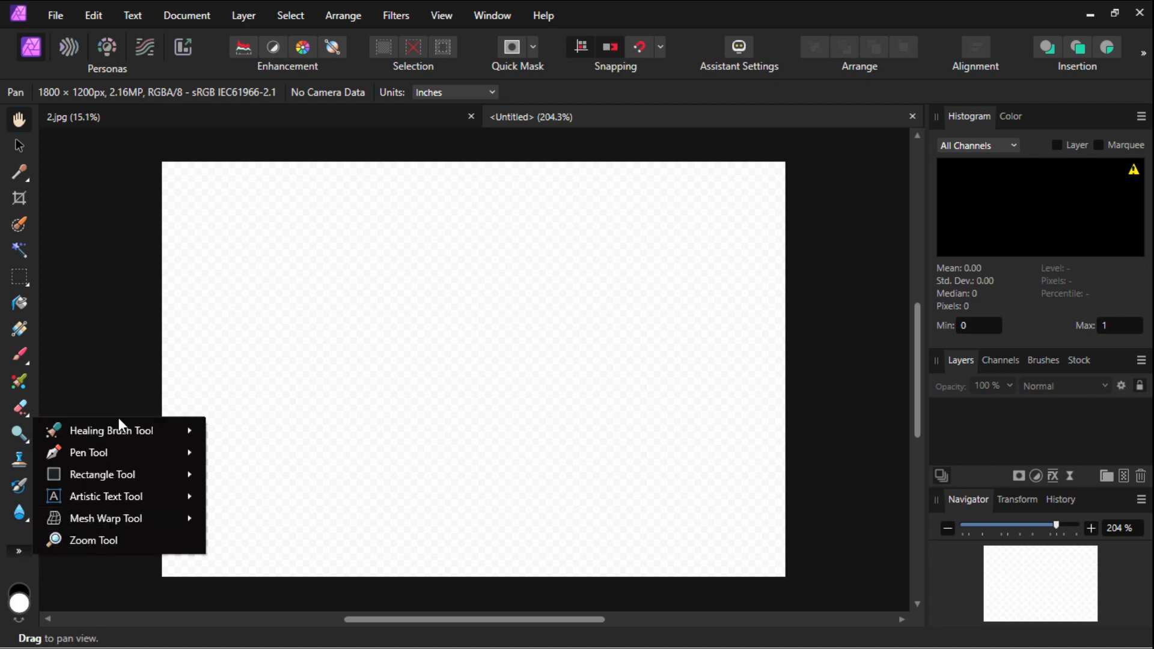
mouse_move(117, 432)
mouse_move(117, 475)
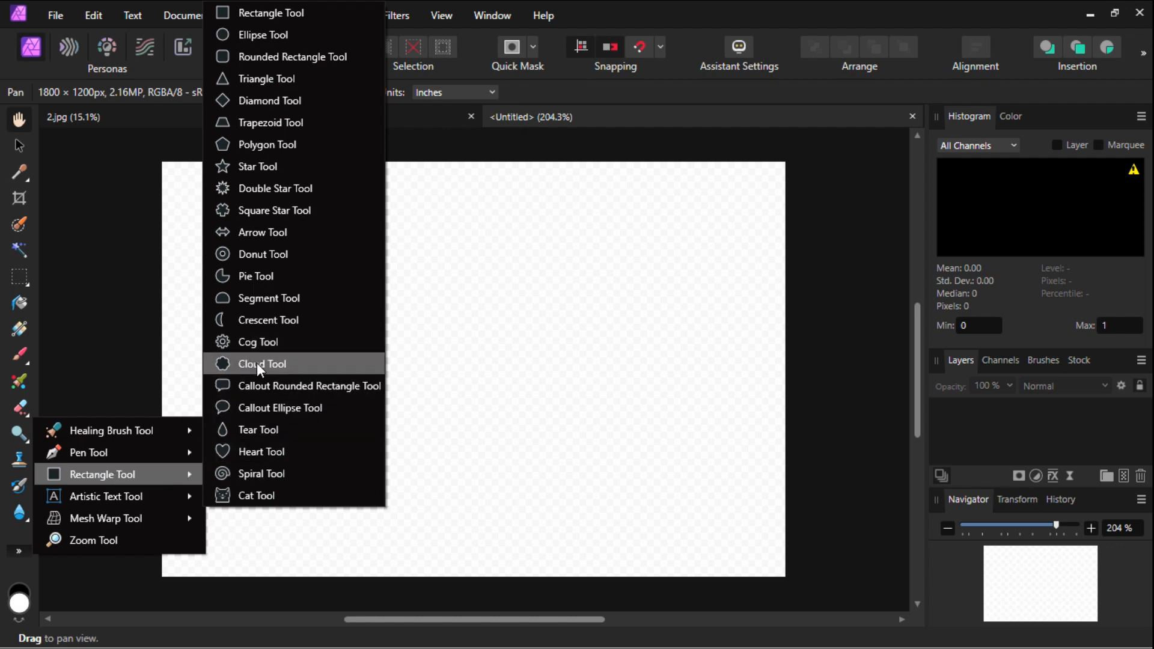
click(320, 33)
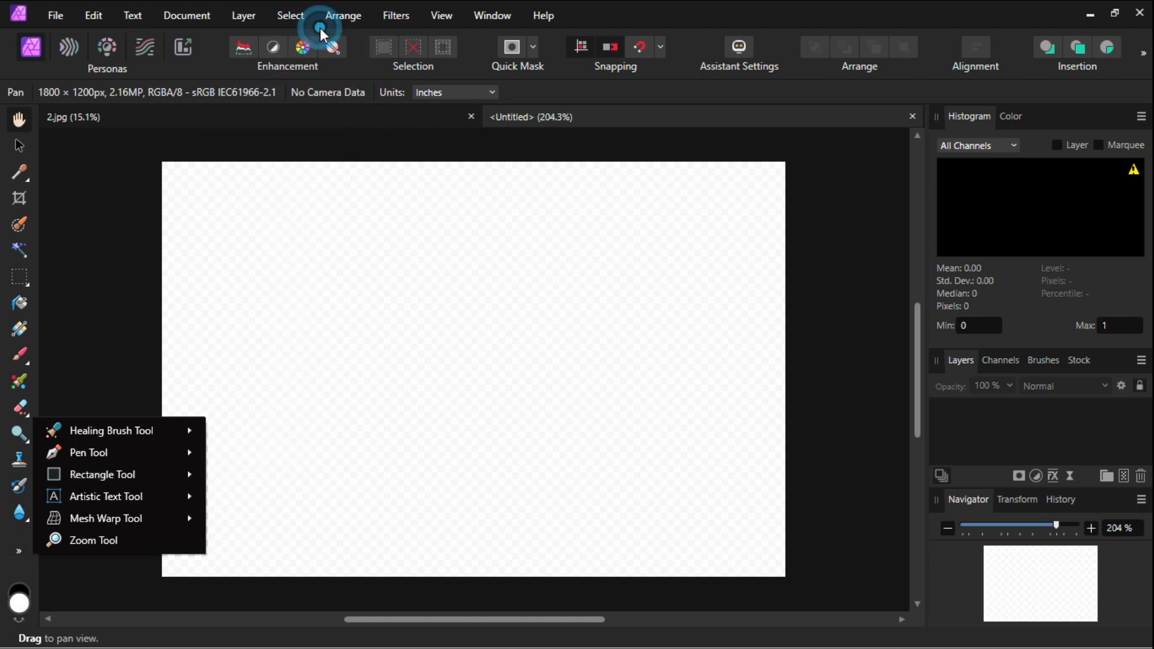
click(20, 547)
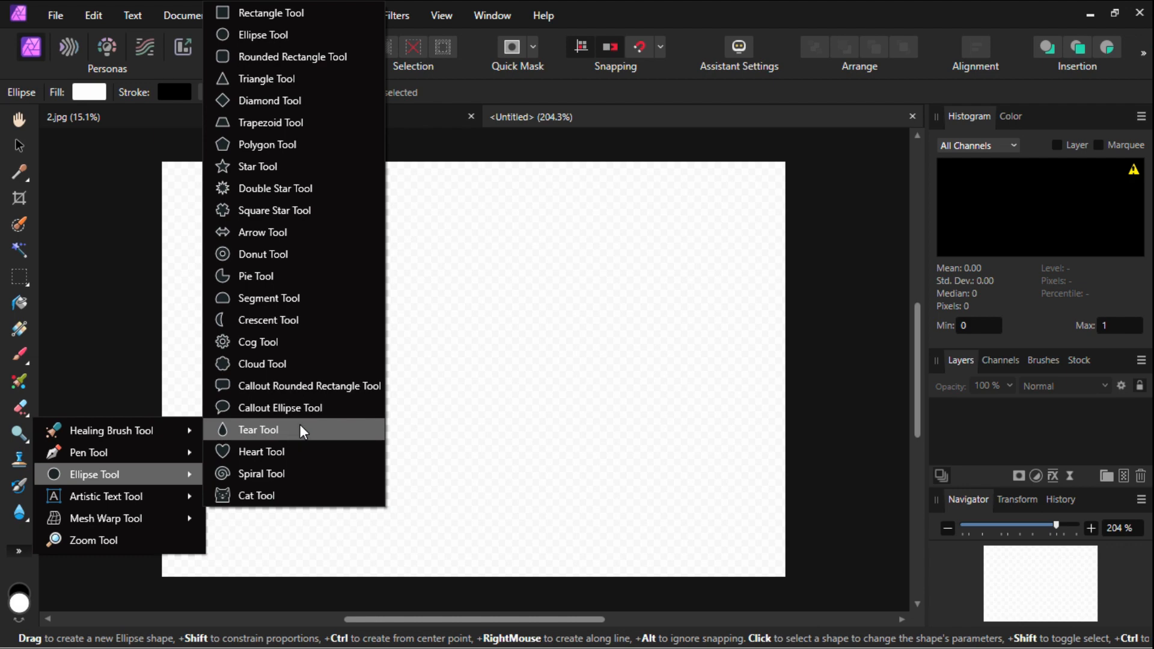
click(304, 8)
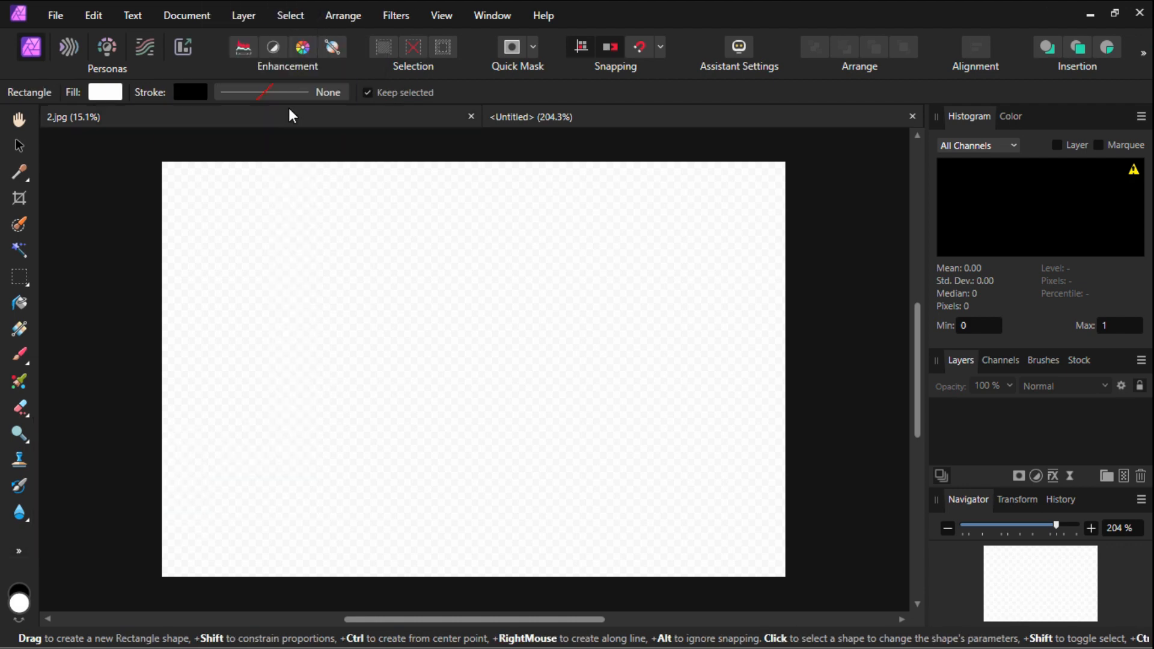
Set the fill to dark blue 120E86 and draw a rectangle covering about 60% of the canvas width and height from its upper-left corner.
double_click(20, 603)
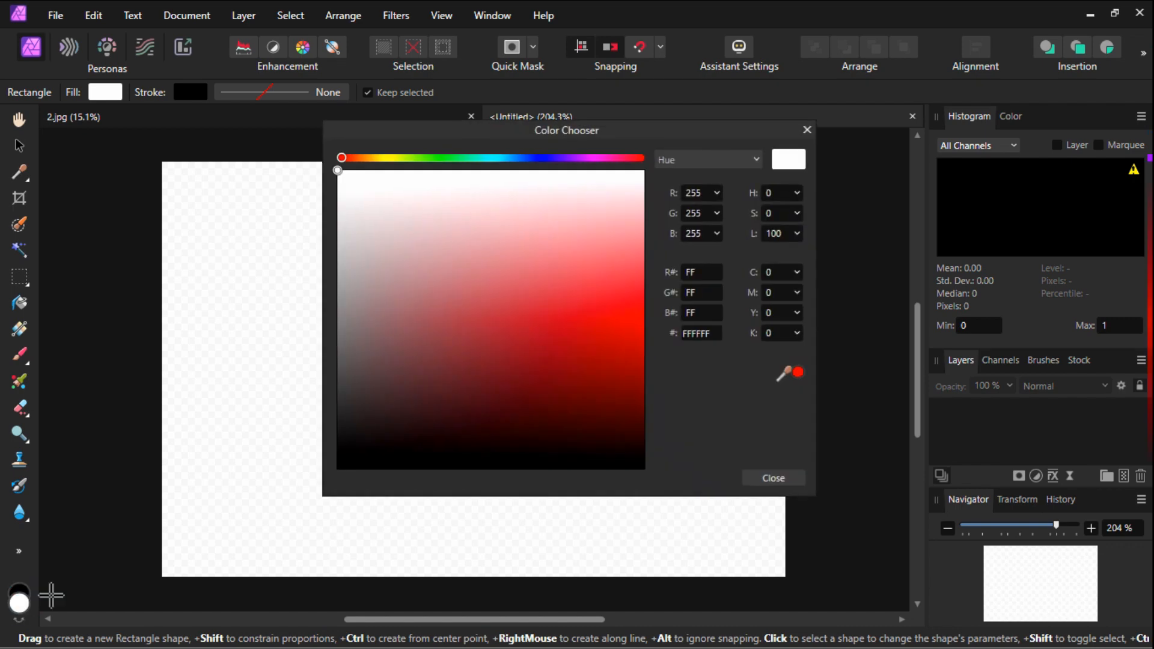
click(543, 160)
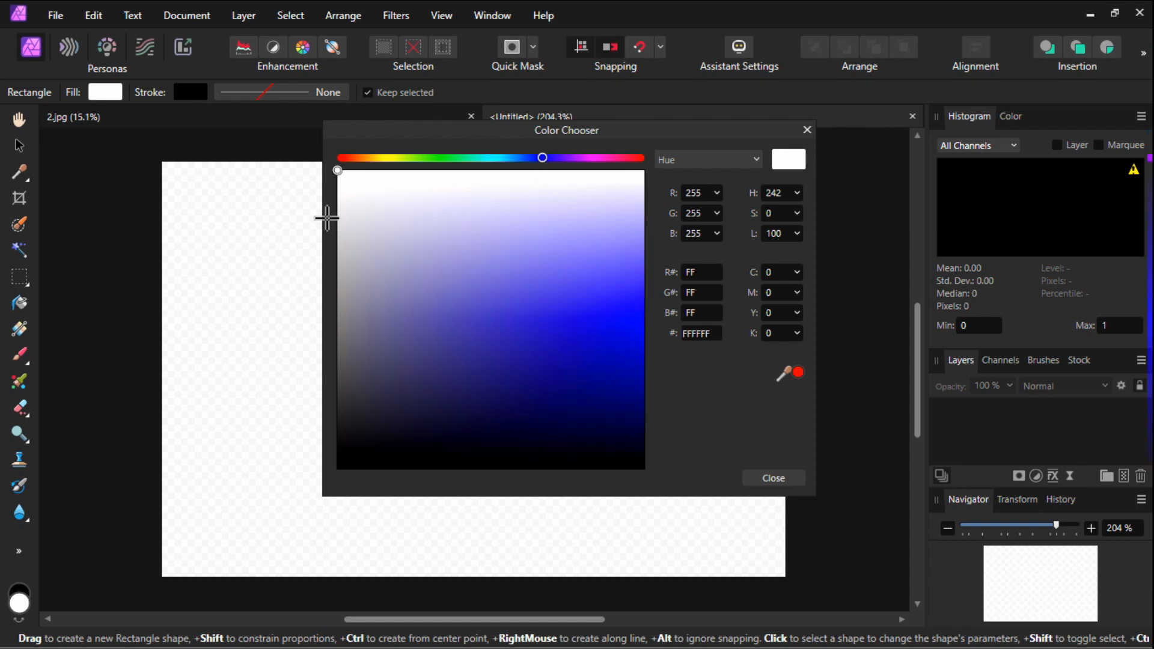
drag(340, 174, 481, 328)
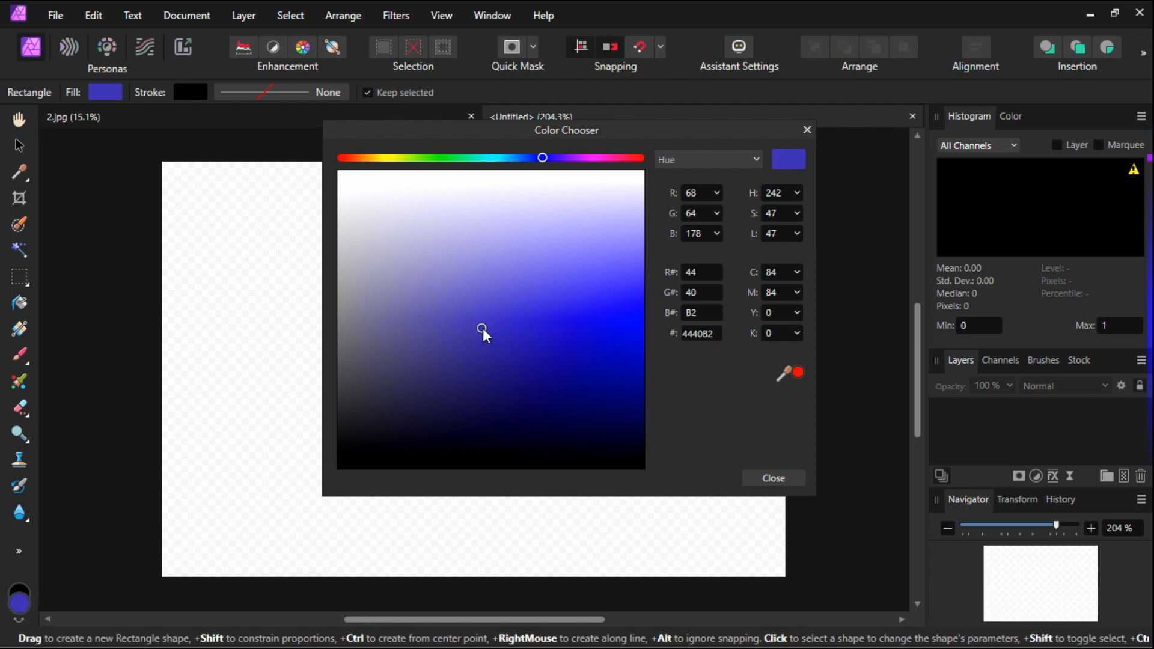
drag(482, 329, 588, 384)
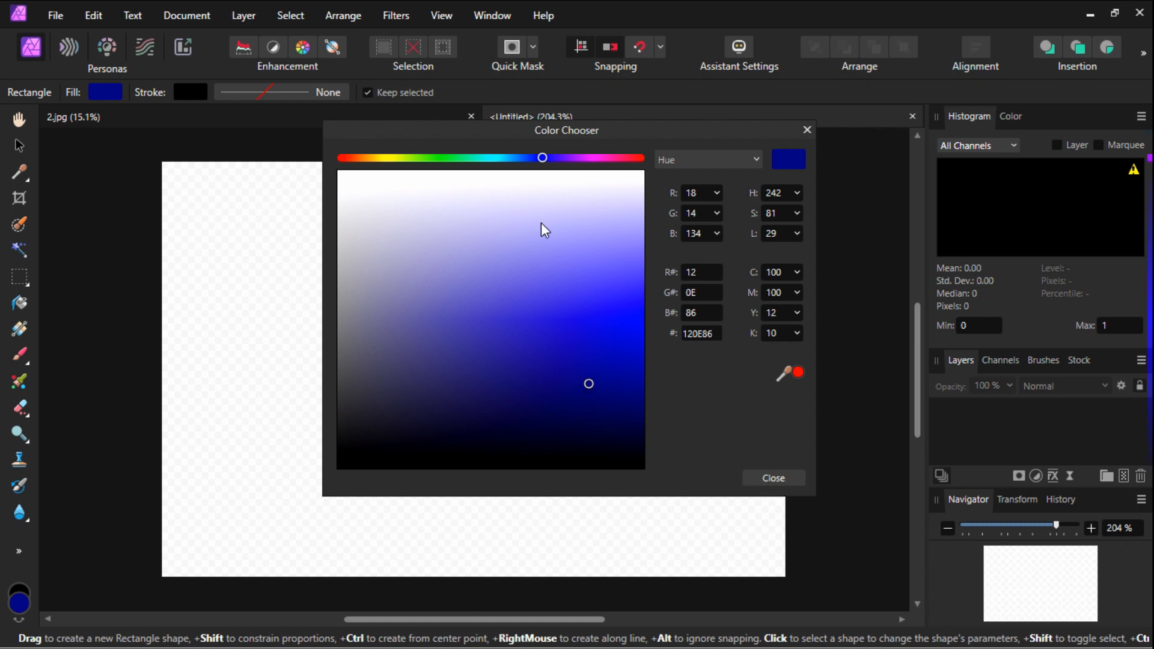
click(773, 477)
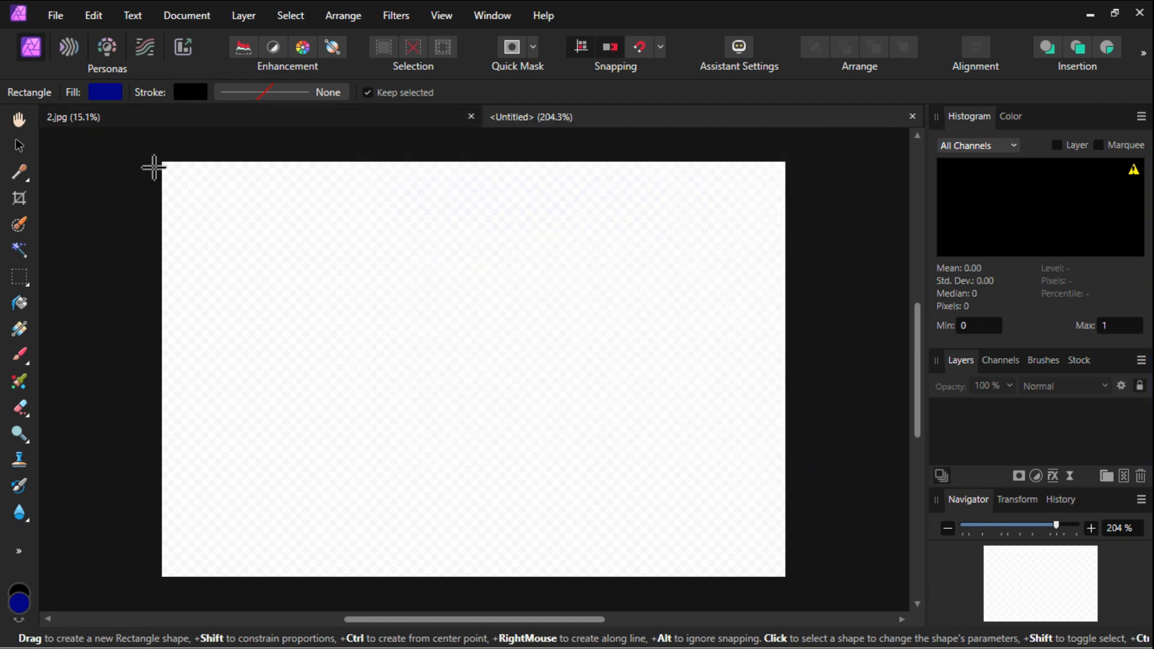
drag(152, 150, 559, 412)
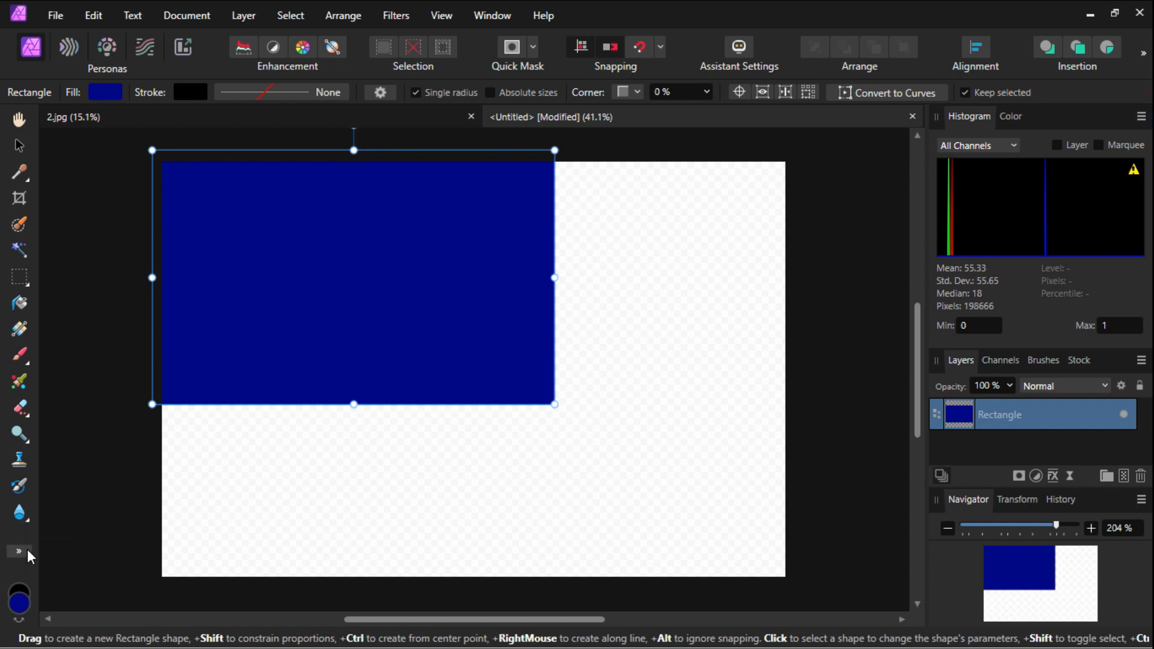
Darken the blue rectangle's fill colour to 0D097B.
double_click(18, 603)
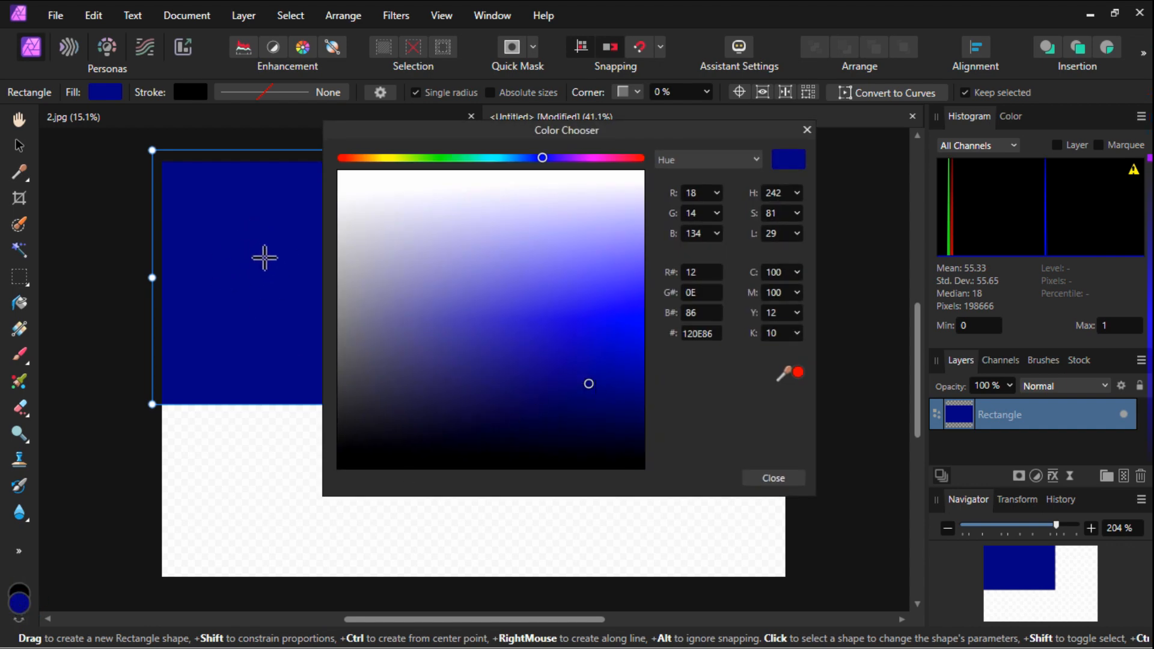
mouse_move(594, 384)
mouse_down()
mouse_move(463, 309)
mouse_move(385, 237)
mouse_move(371, 255)
mouse_move(528, 347)
mouse_move(549, 381)
mouse_move(602, 391)
mouse_up()
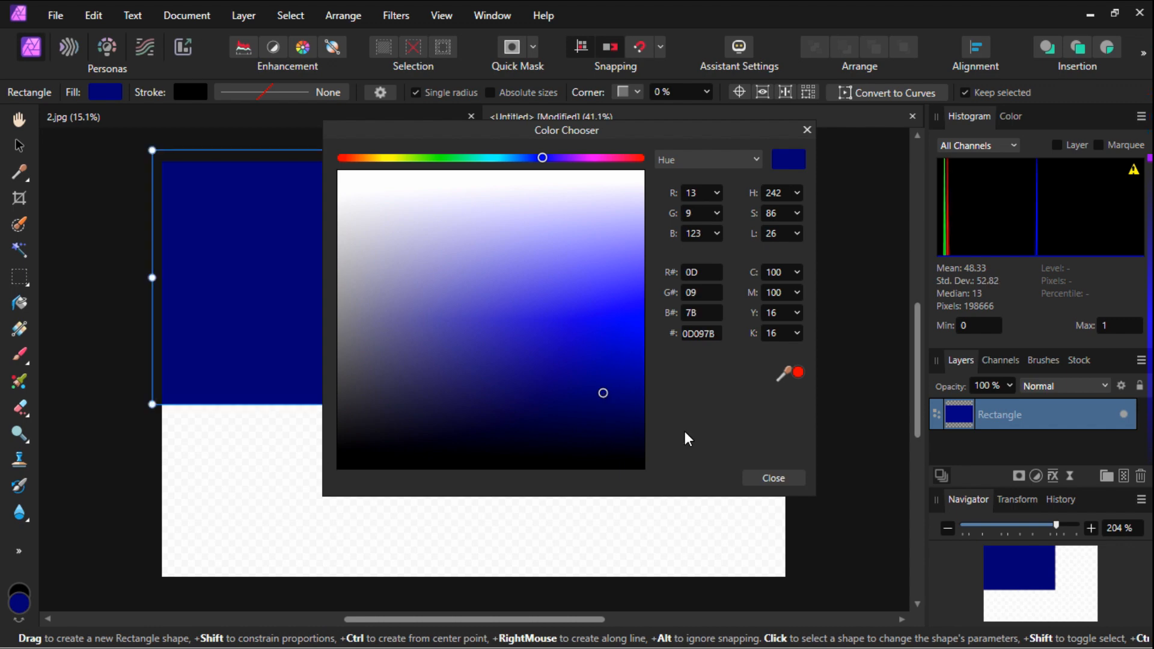
click(758, 478)
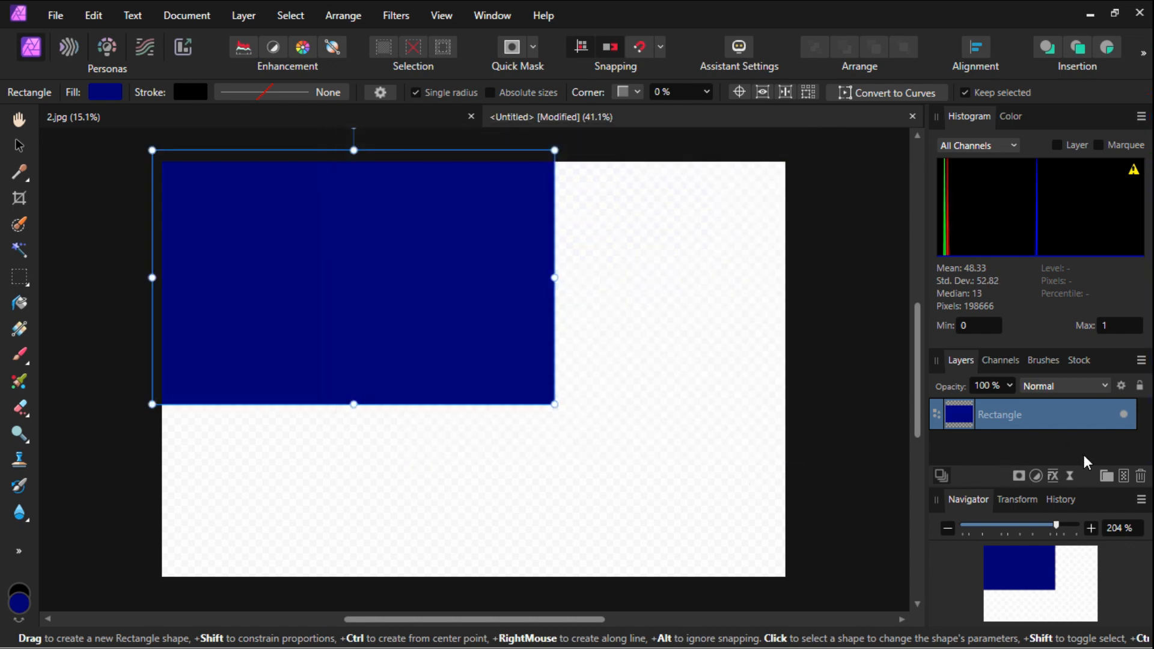
Add a new pixel layer above the blue rectangle and rename it 1.
click(1121, 476)
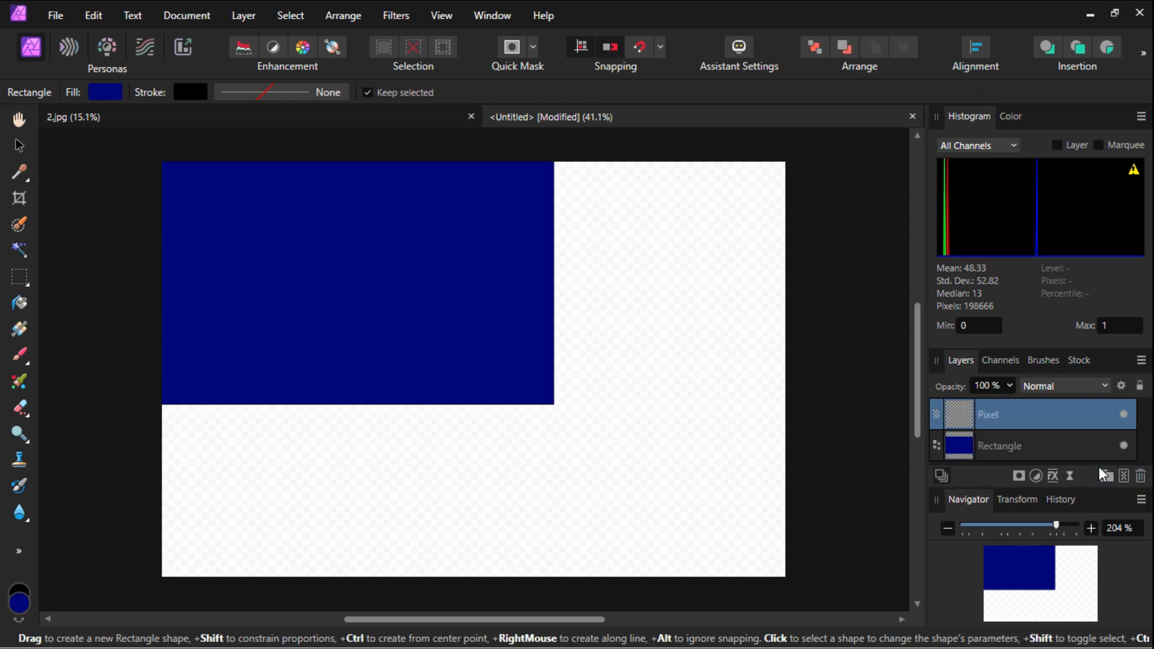
double_click(1000, 413)
key(BackSpace)
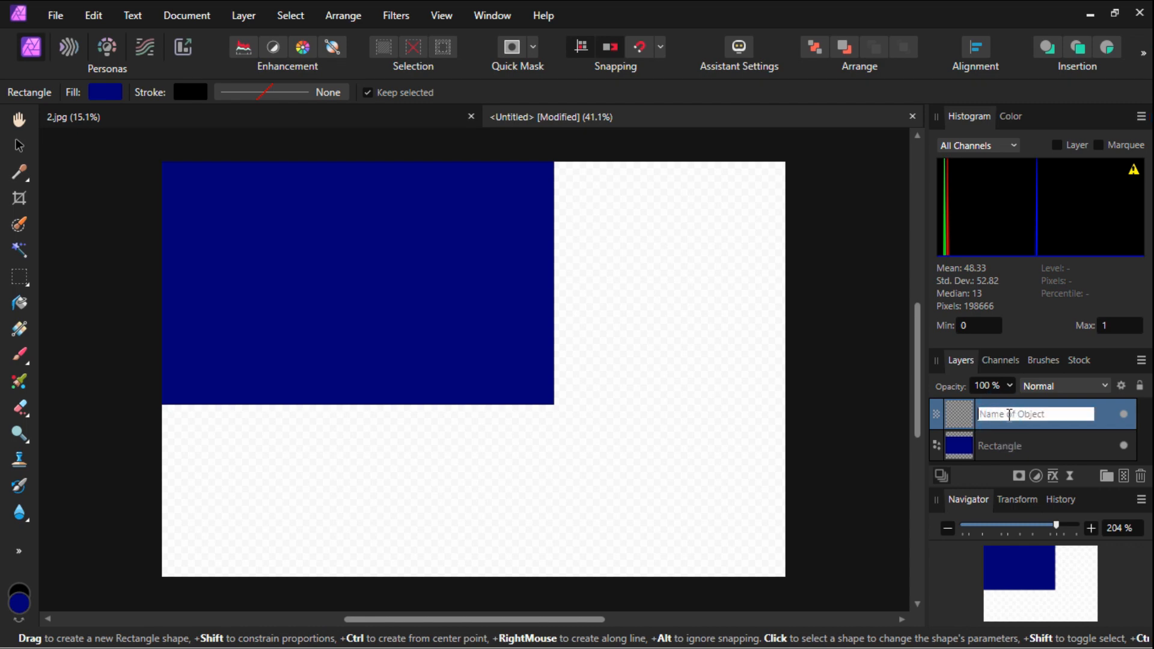
text(1)
key(Return)
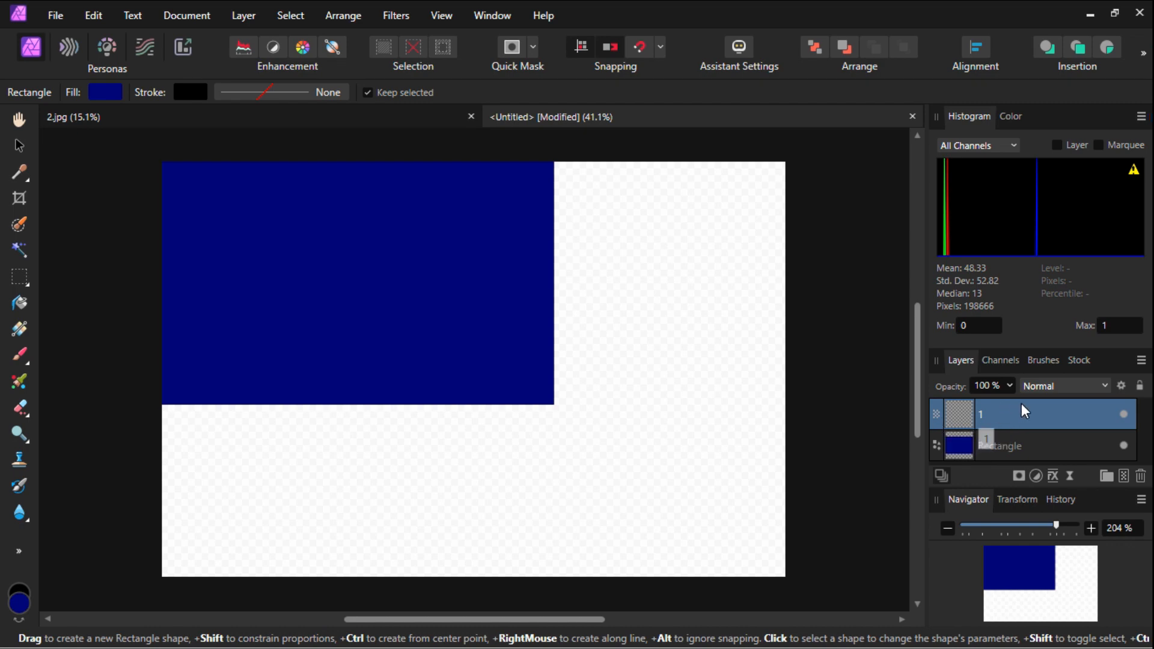
Set the fill to purple 6A075F and draw a rectangle filling the canvas's lower-right area up to the blue rectangle's corner.
double_click(17, 606)
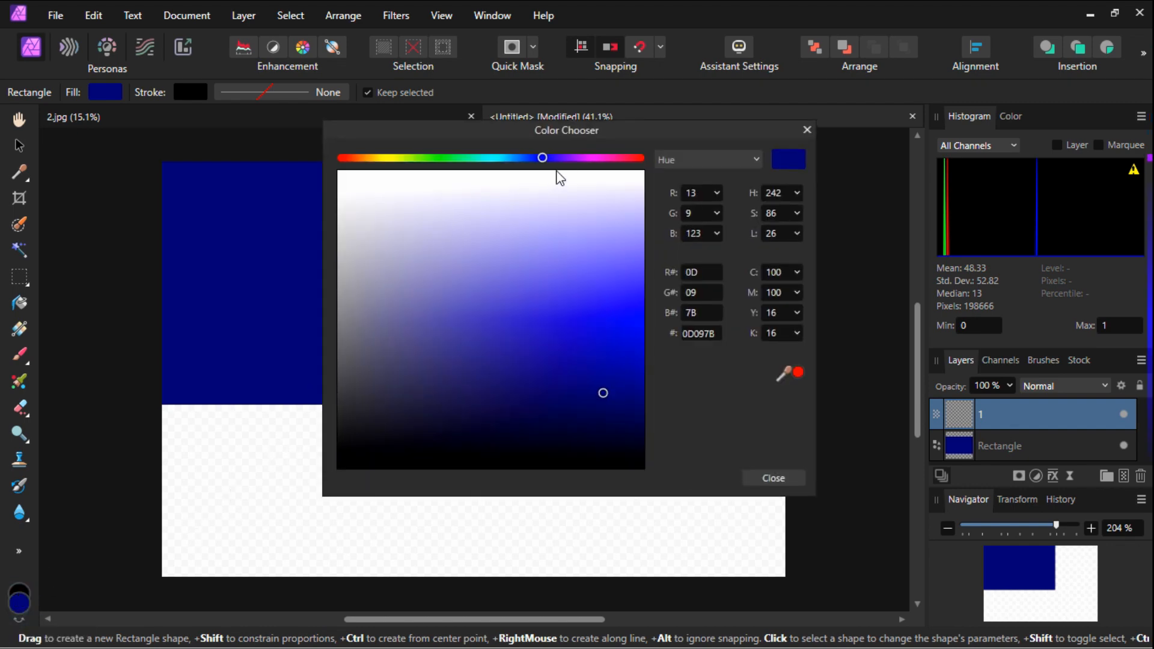
click(596, 158)
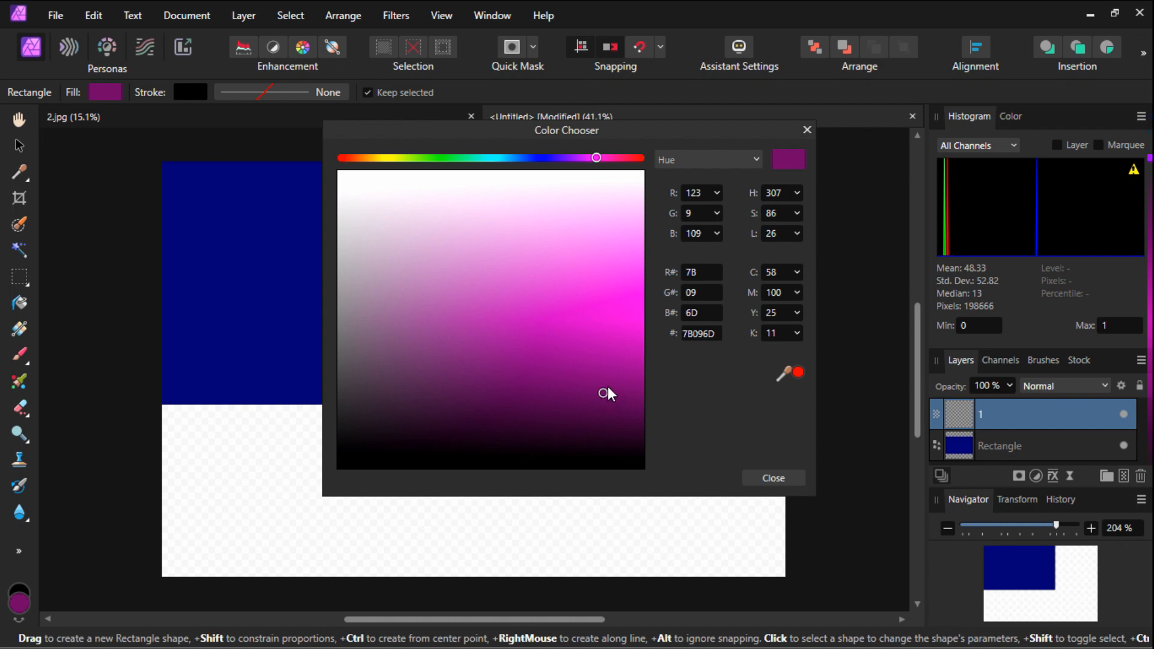
drag(601, 394, 608, 402)
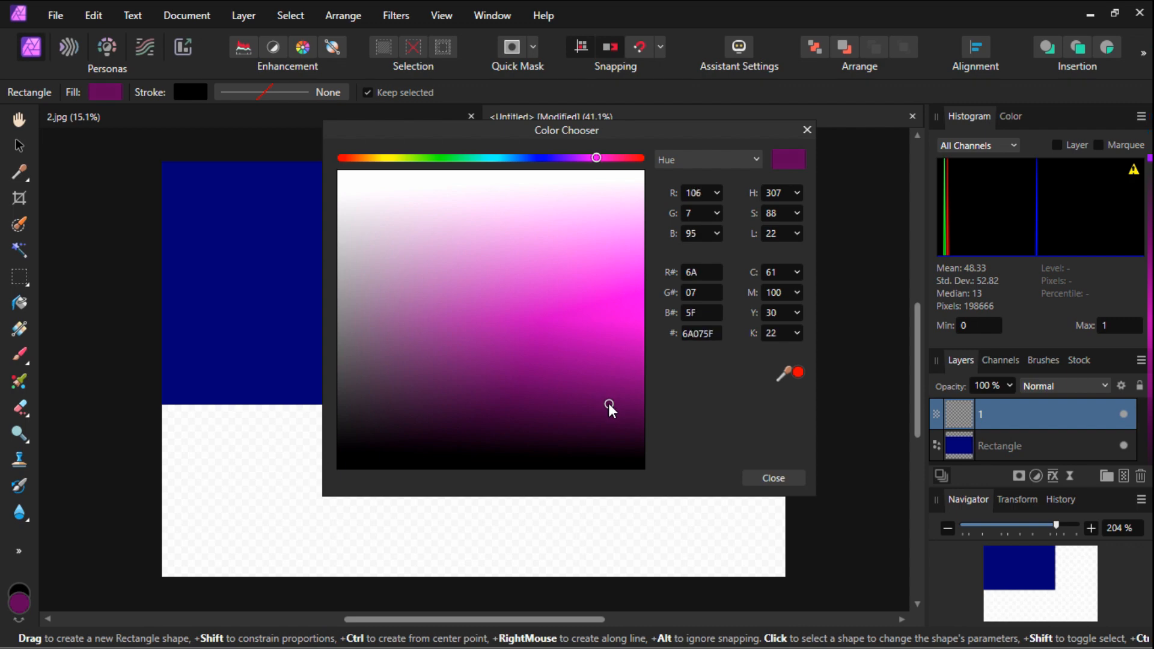
click(773, 479)
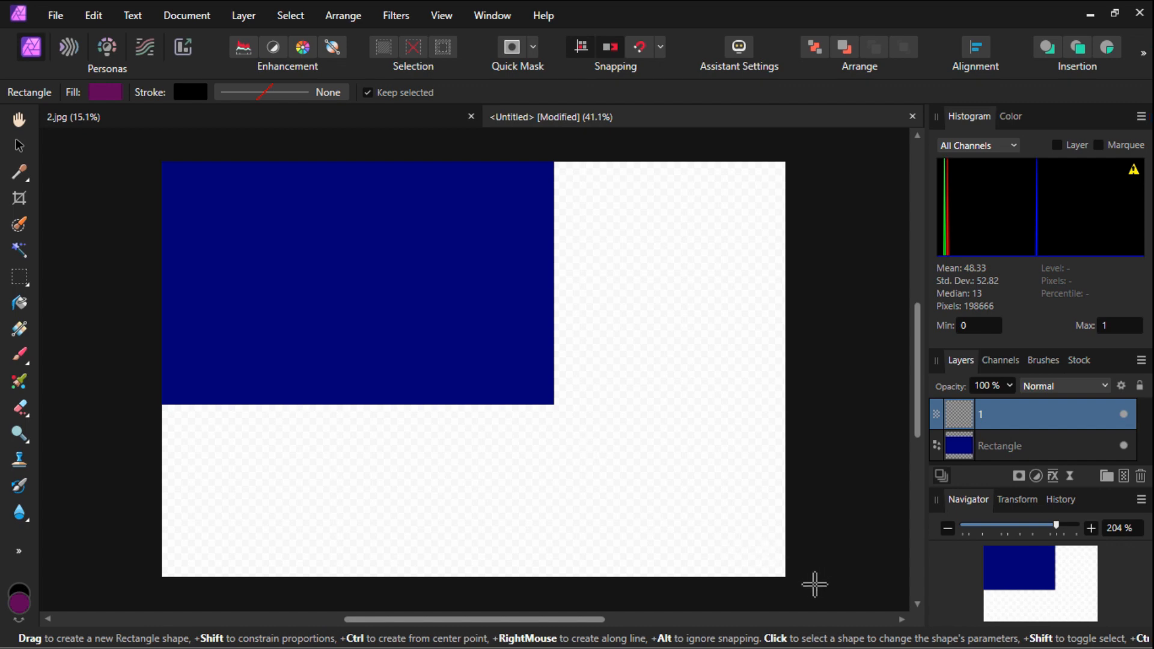
mouse_move(797, 583)
mouse_down()
mouse_move(633, 476)
mouse_move(558, 409)
mouse_up()
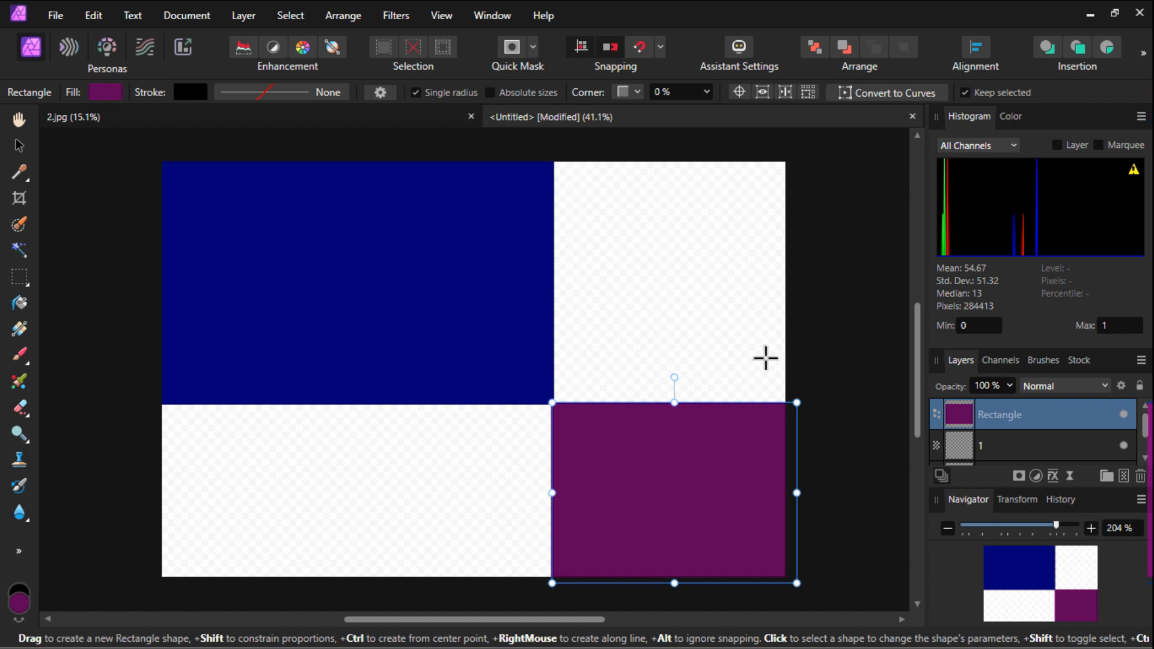
Draw a green 259602 rectangle above layer 1, filling the canvas's upper-right area between the blue and purple rectangles.
click(984, 447)
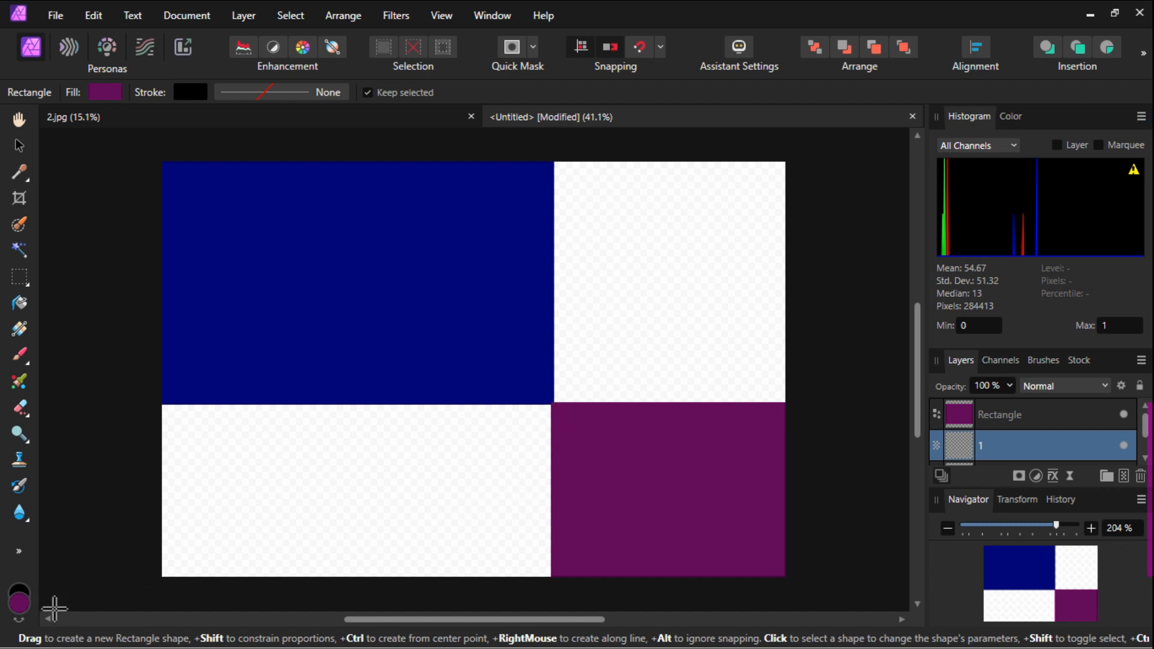
double_click(17, 607)
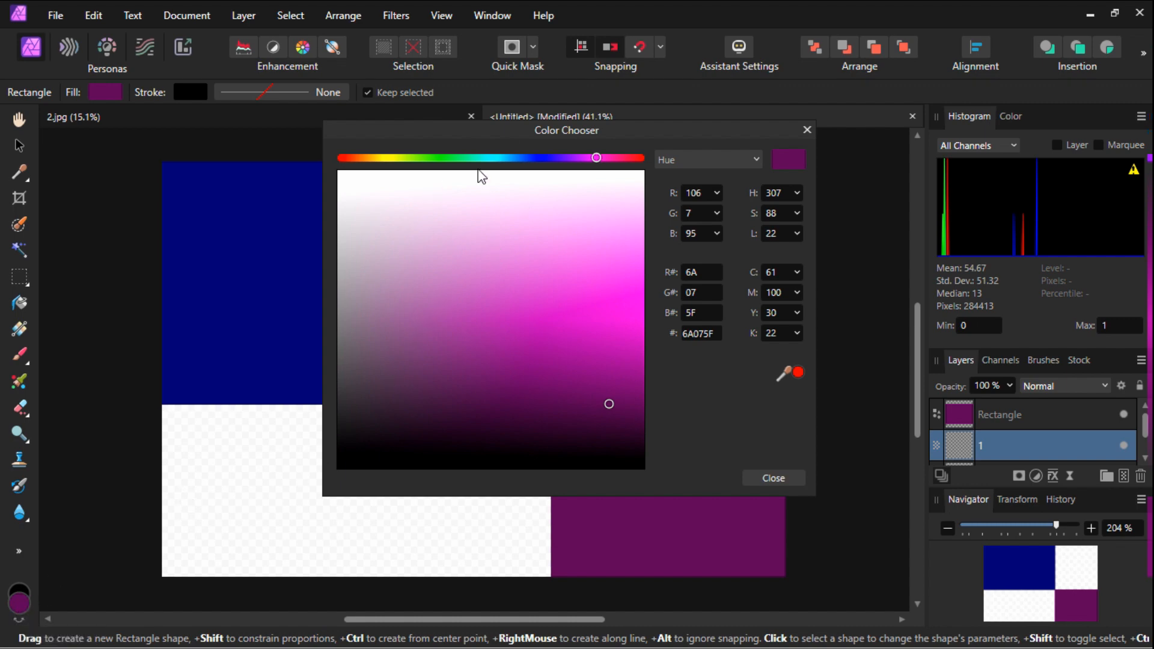
click(430, 158)
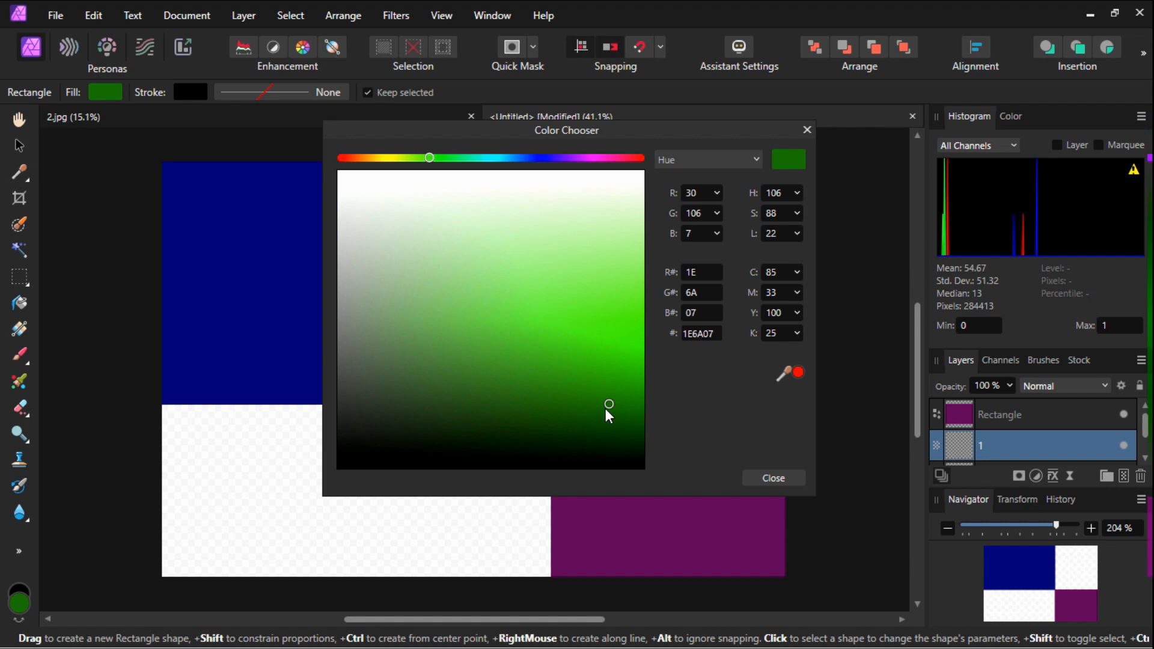
drag(610, 405, 637, 381)
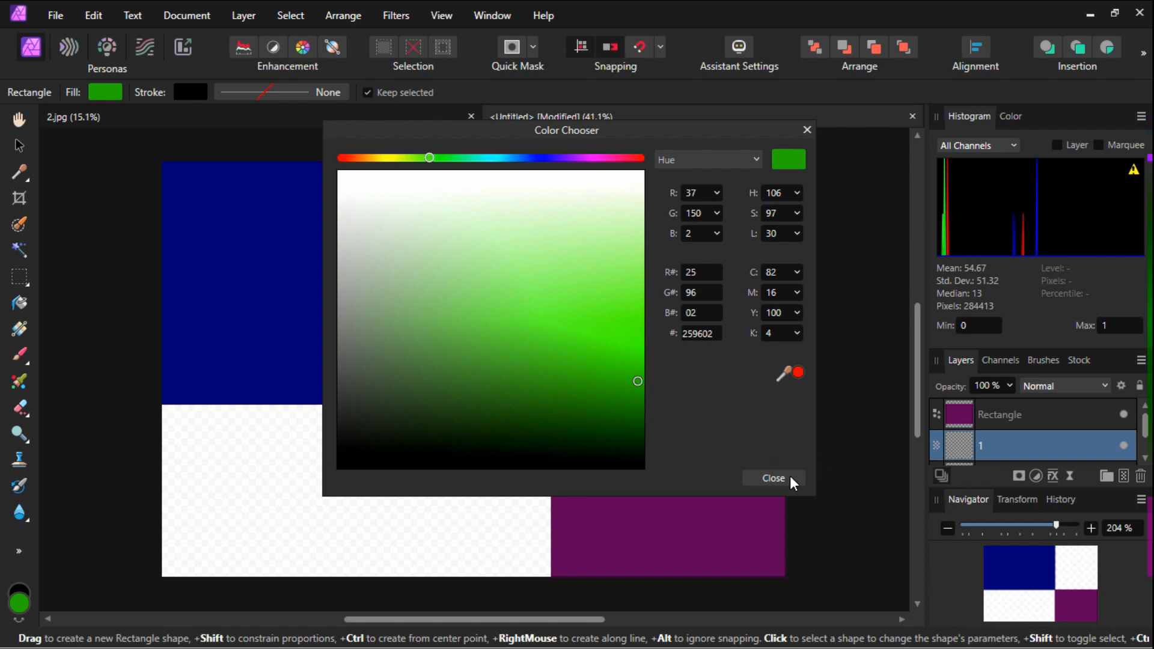
click(773, 478)
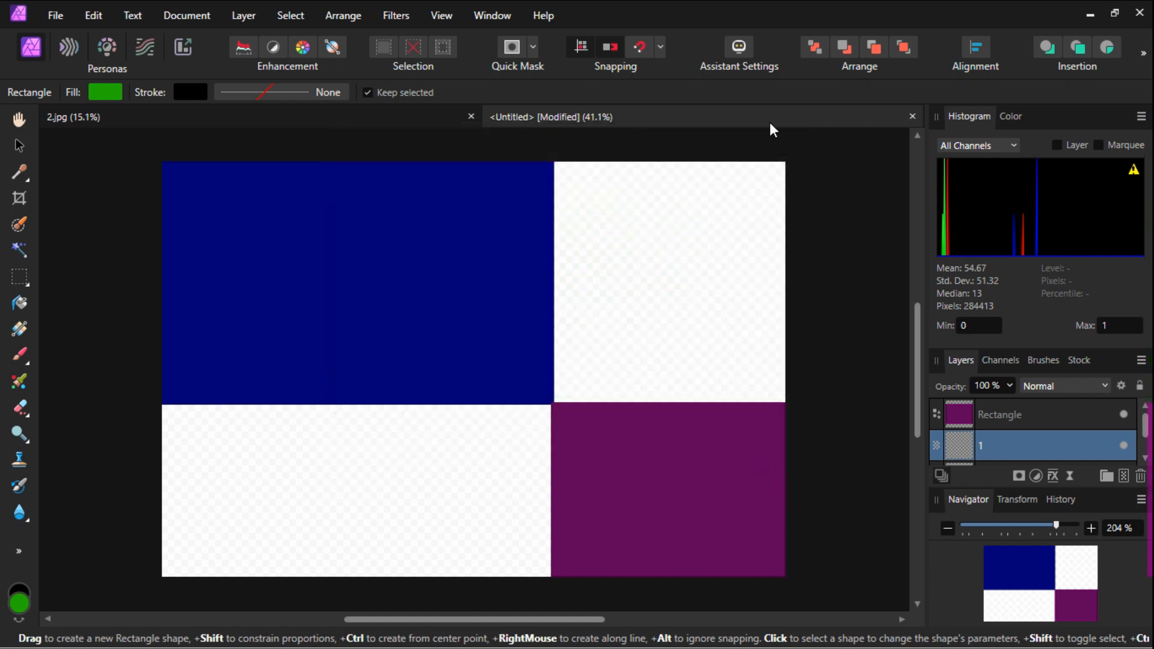
drag(792, 154, 558, 407)
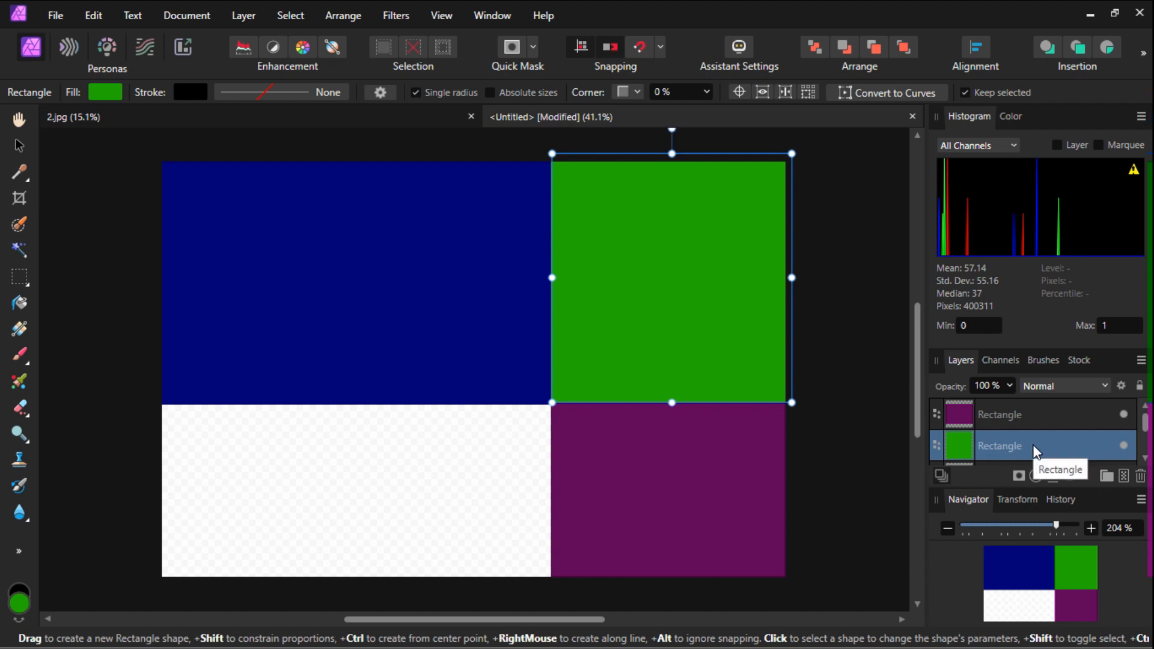
Set the fill to yellow DCF909 and draw a rectangle above layer 1 filling the canvas's empty lower-left area.
scroll(1035, 452, down, 2)
click(1017, 402)
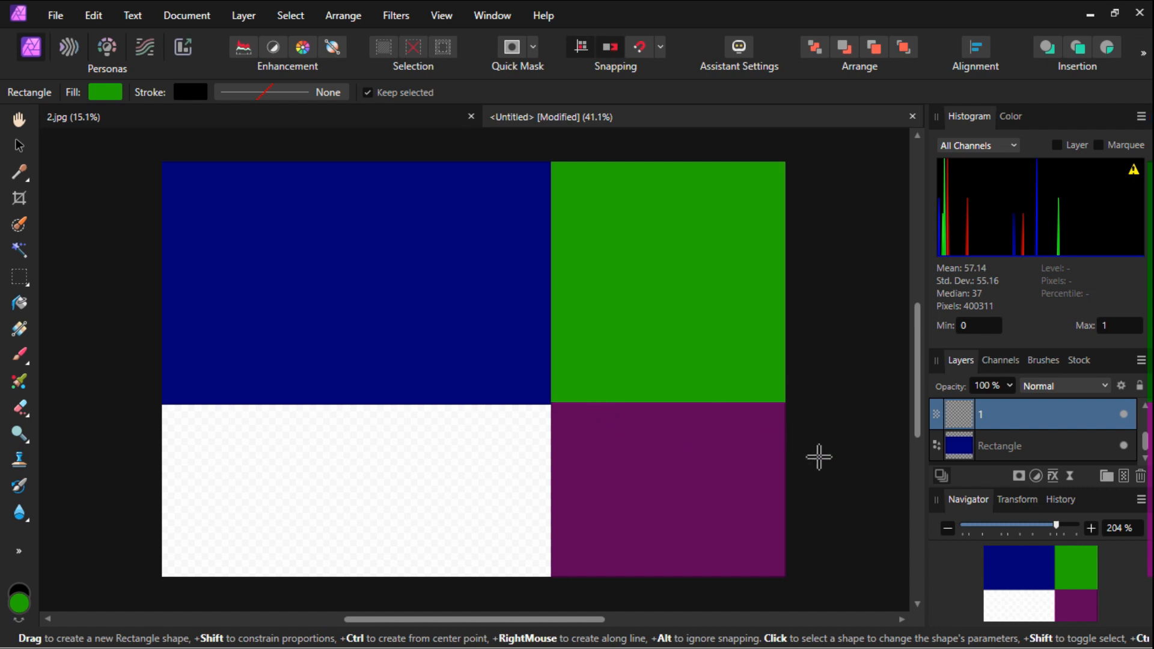
double_click(17, 602)
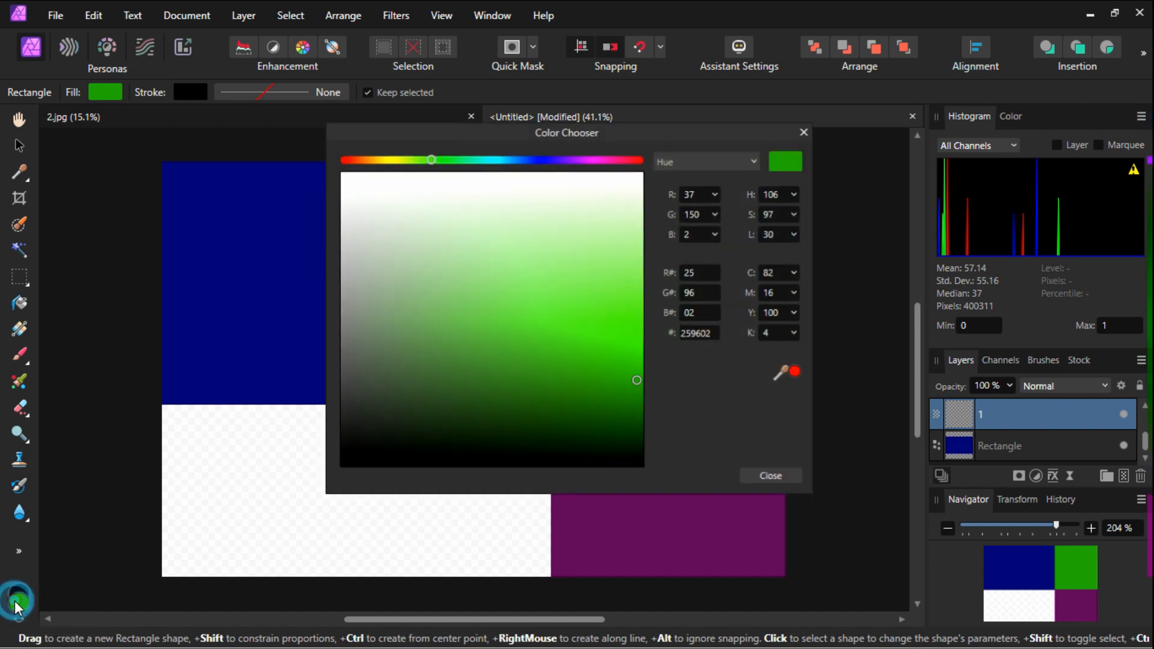
click(390, 158)
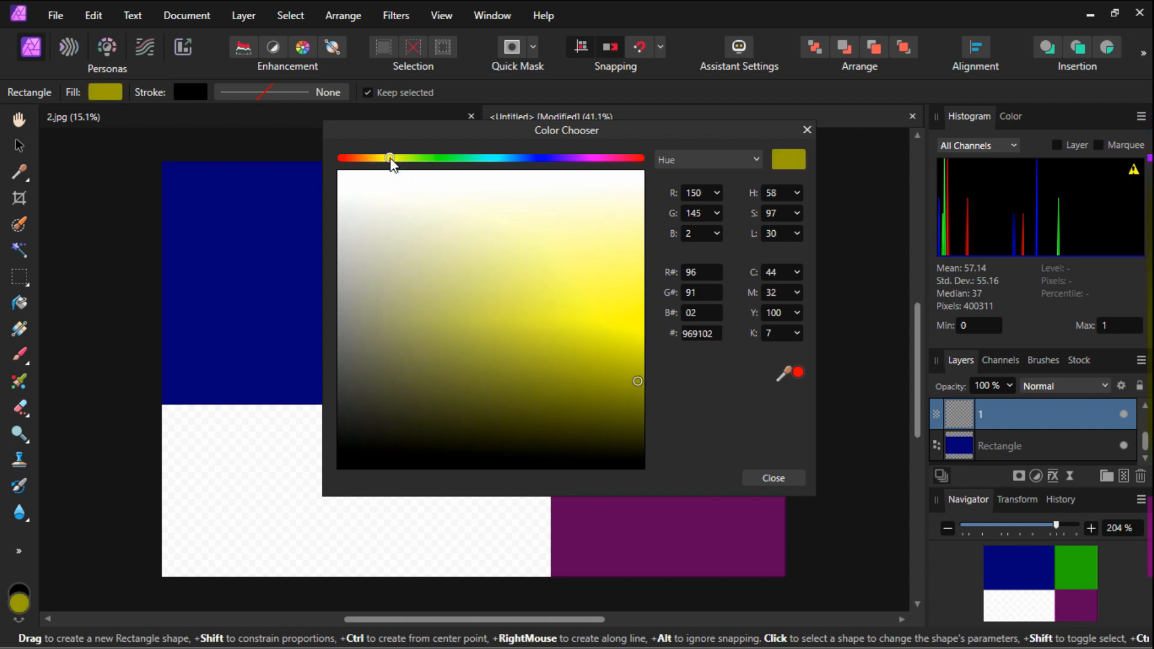
drag(390, 160, 399, 161)
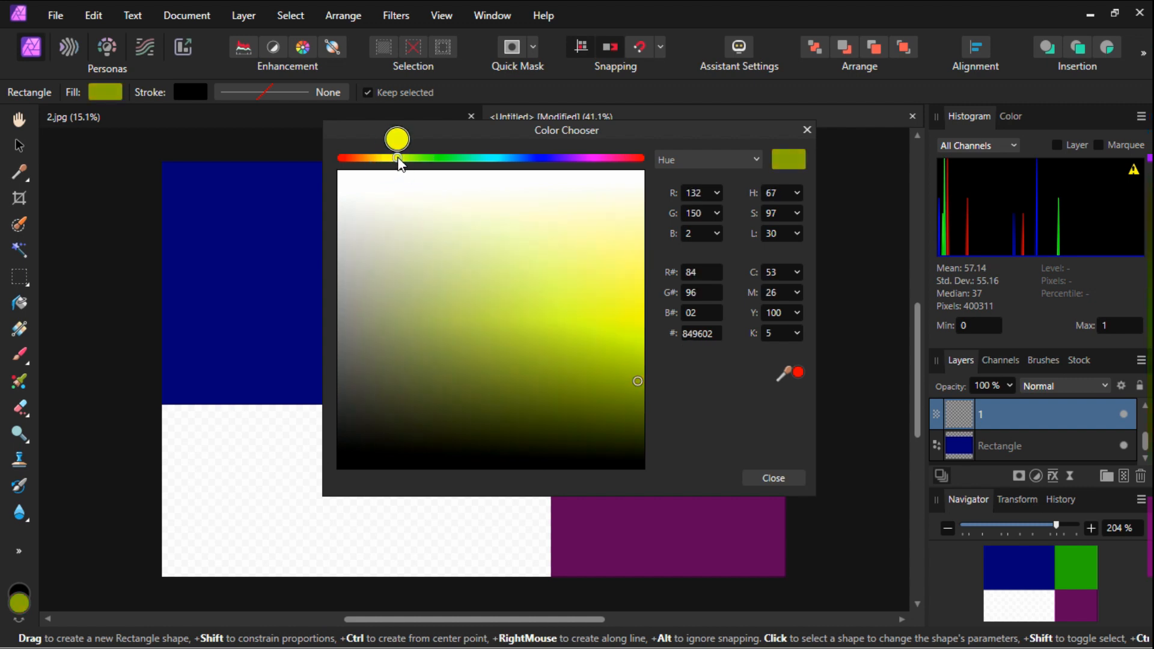
drag(637, 385, 629, 319)
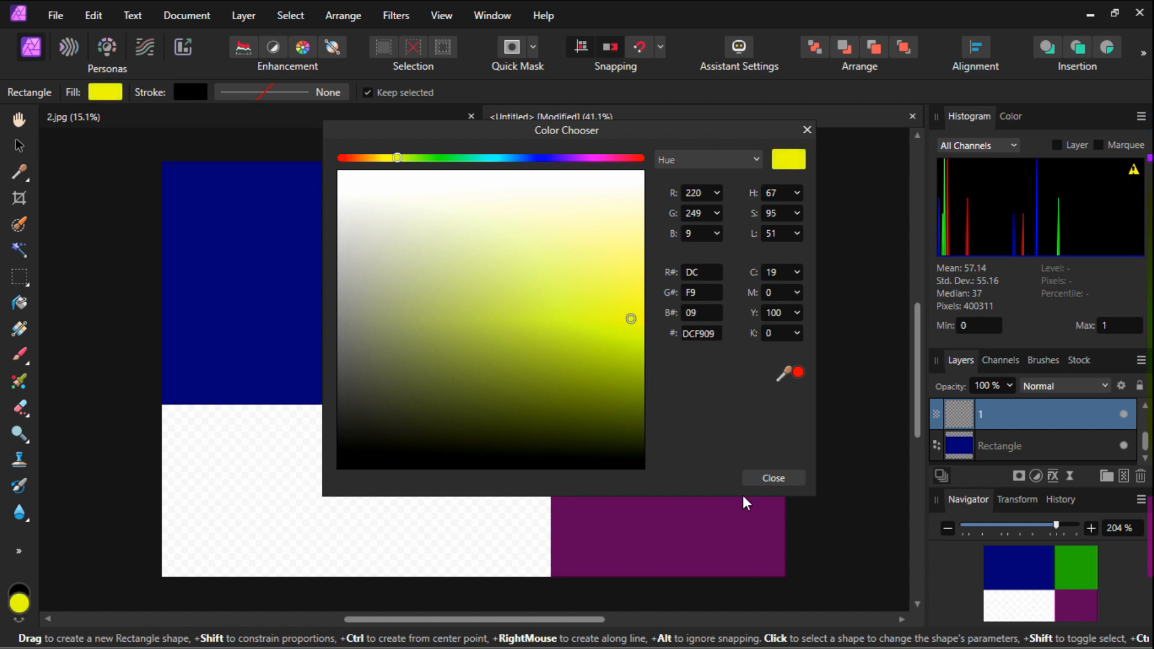
click(769, 478)
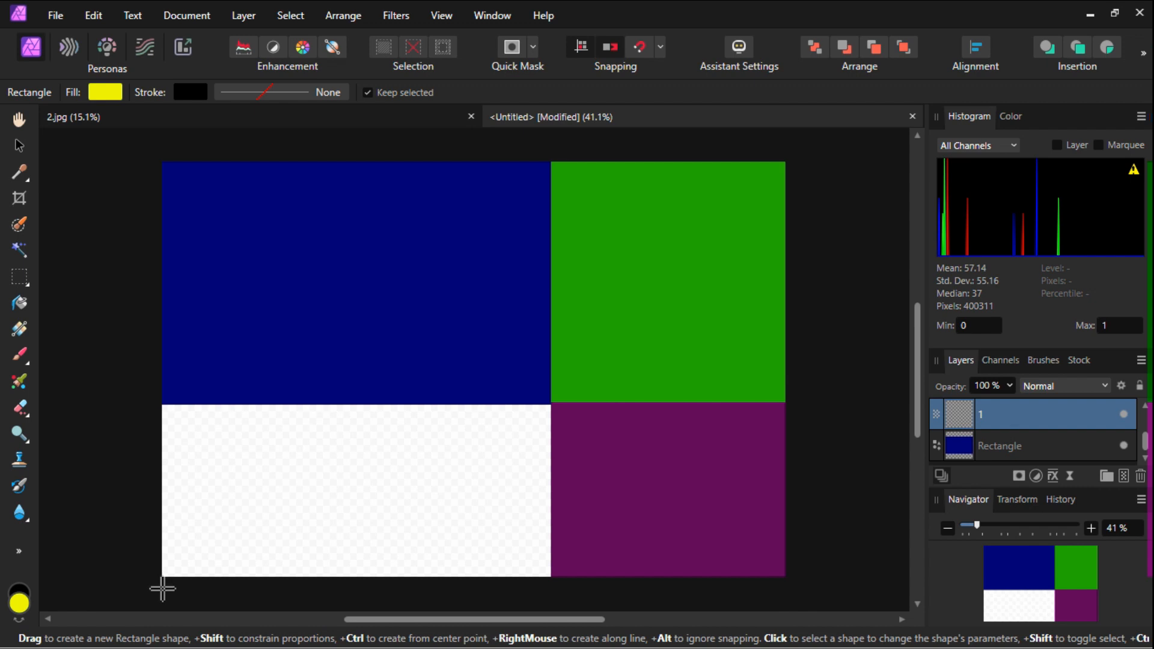
drag(163, 590, 551, 406)
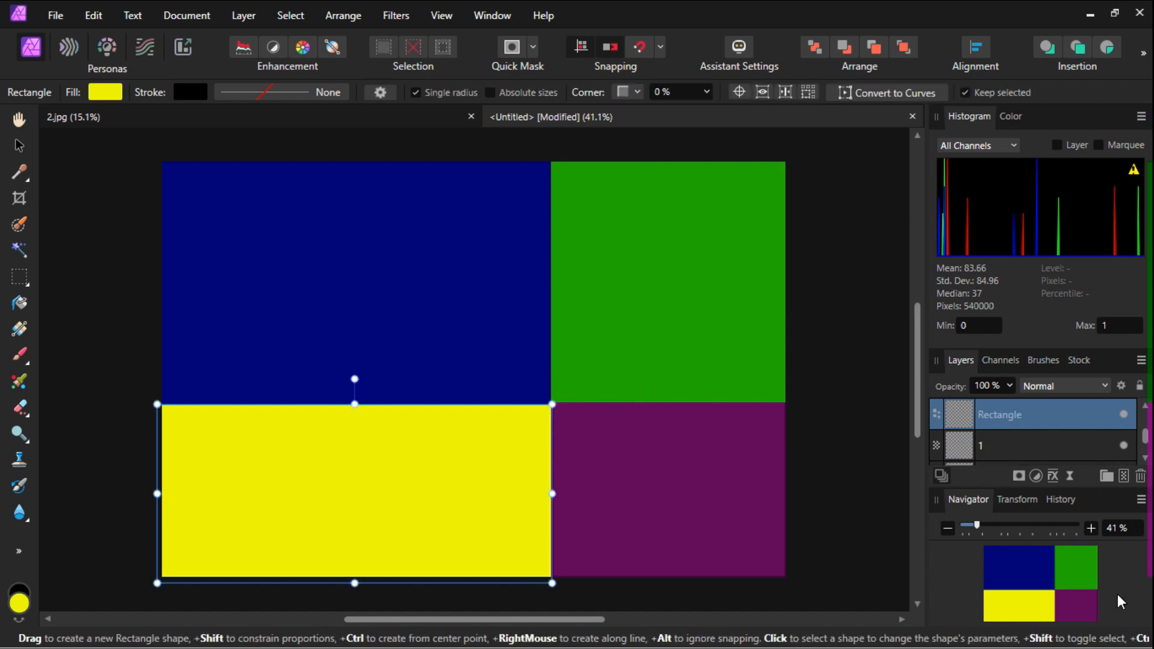
Select all layers from the purple rectangle down to the blue rectangle and combine them with Merge Visible.
click(1037, 449)
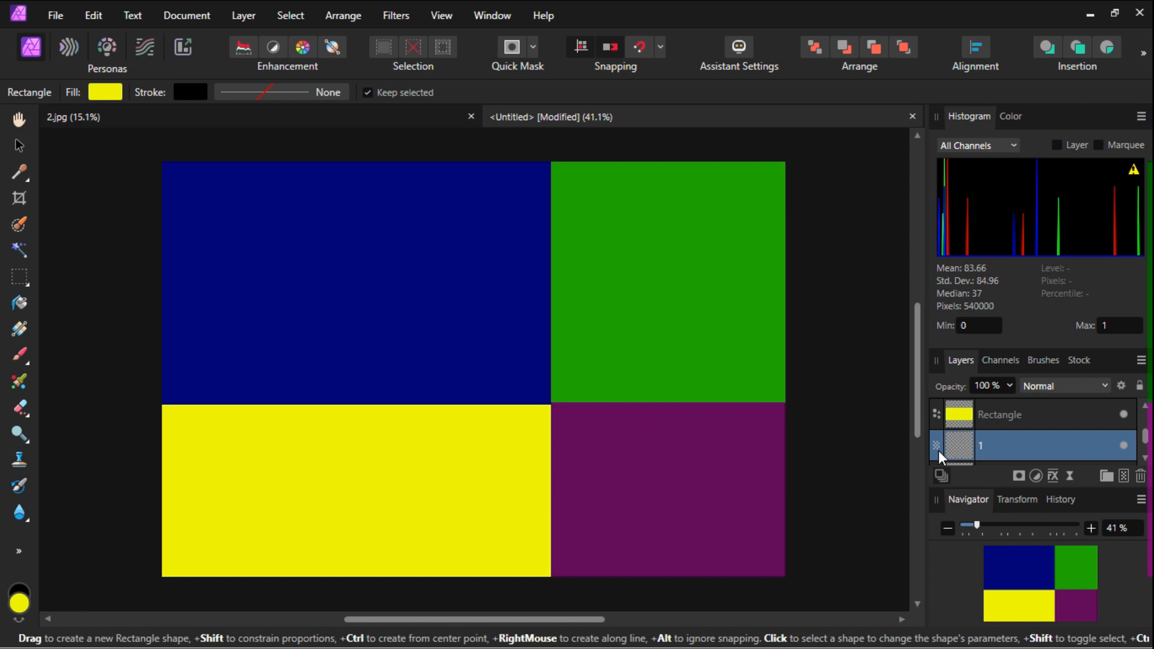
scroll(1042, 436, up, 2)
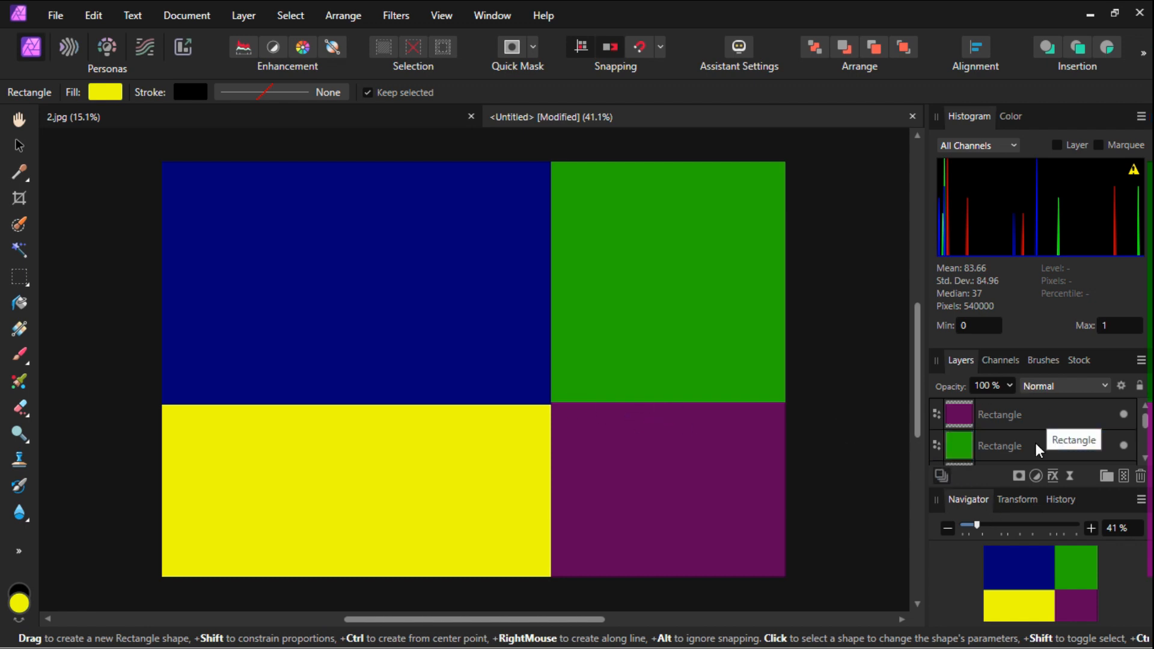
click(1030, 409)
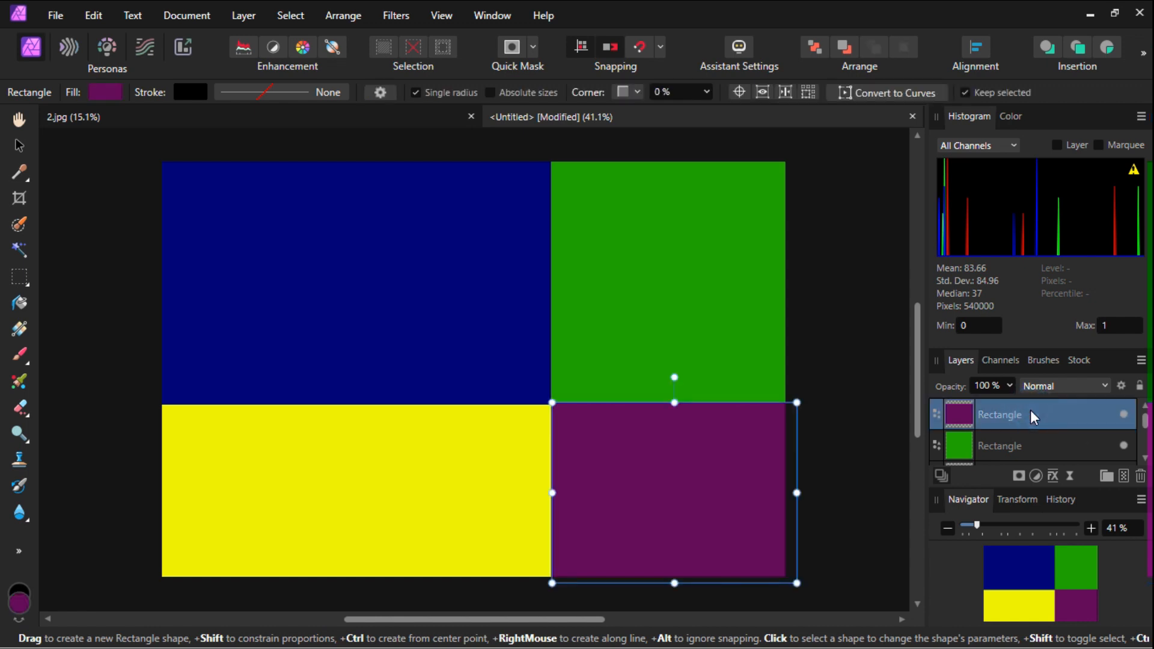
scroll(1030, 409, down, 3)
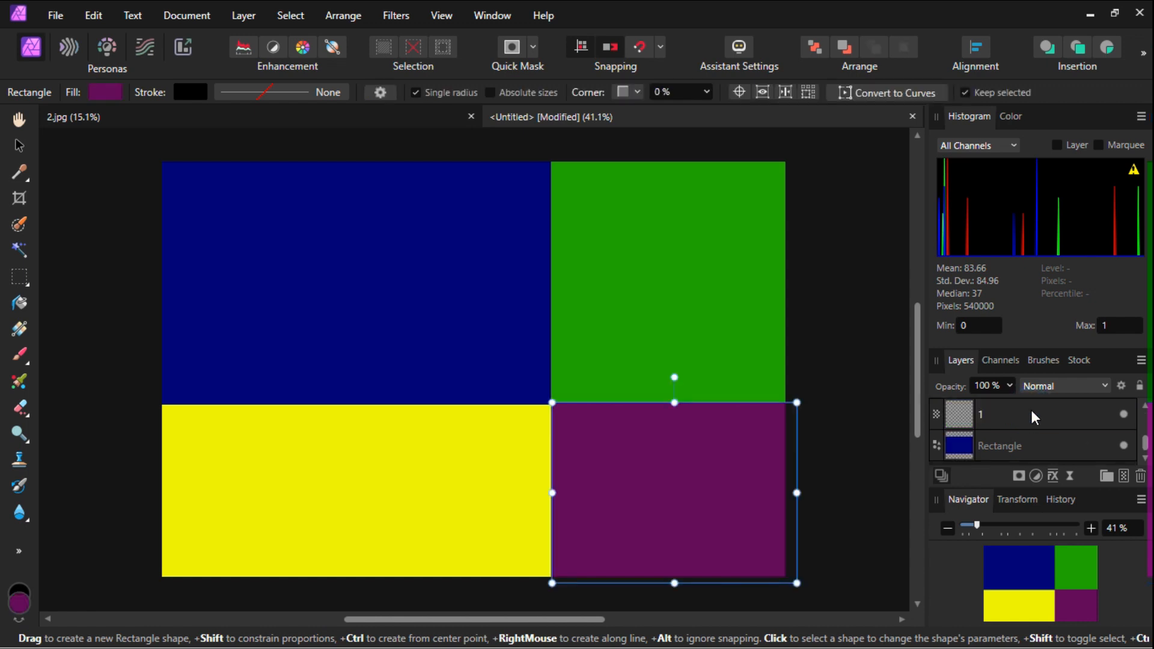
shift+click(1026, 445)
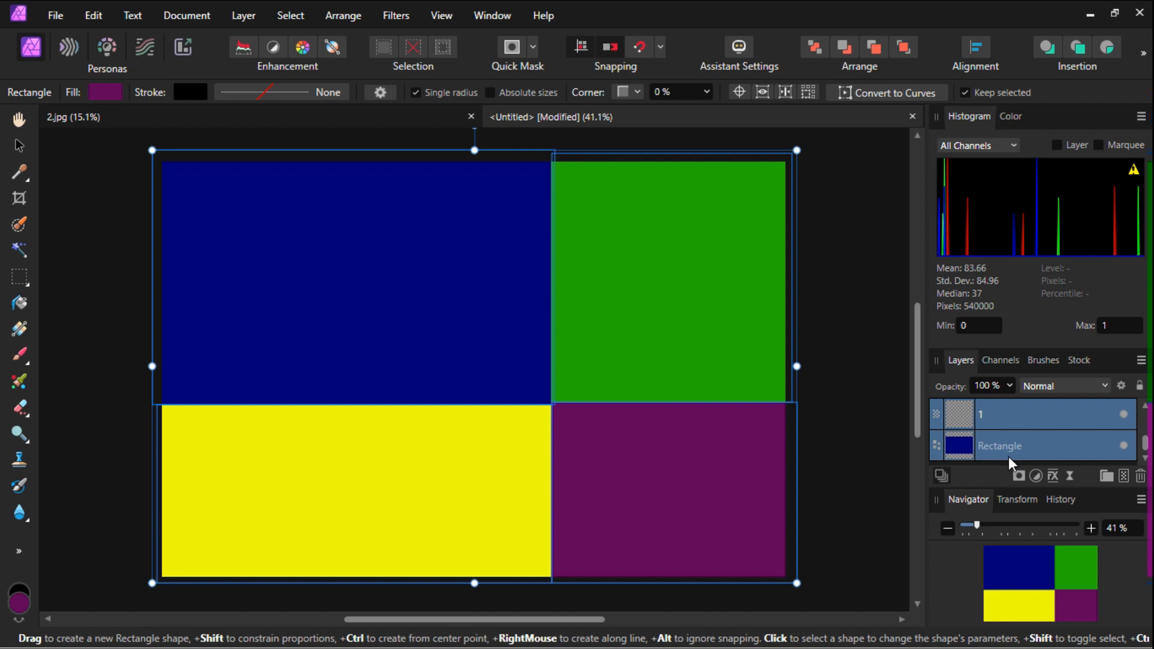
right_click(1025, 413)
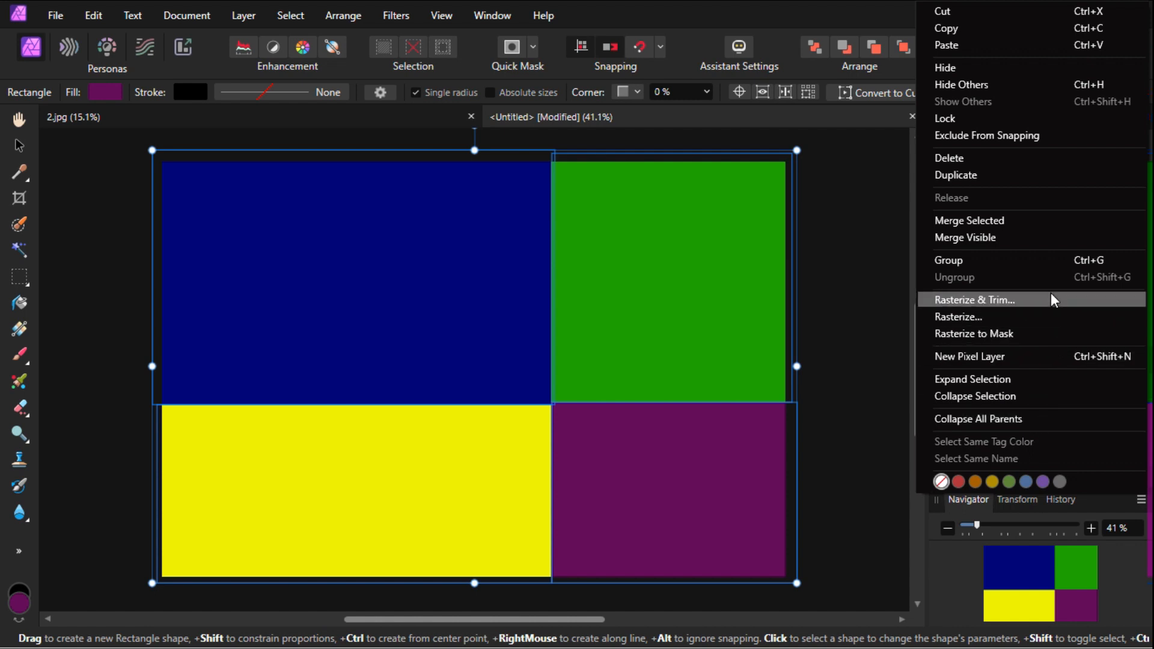
click(1042, 236)
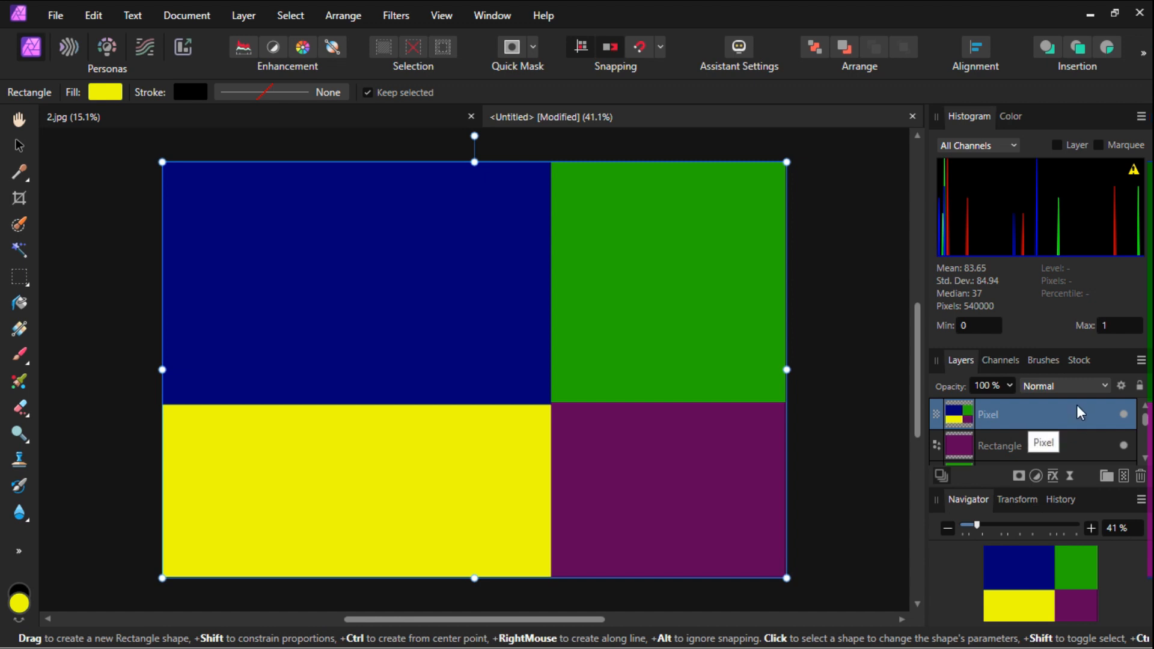
Copy the merged four-colour pixel layer and paste it above the Background in the 2.jpg document.
right_click(1011, 412)
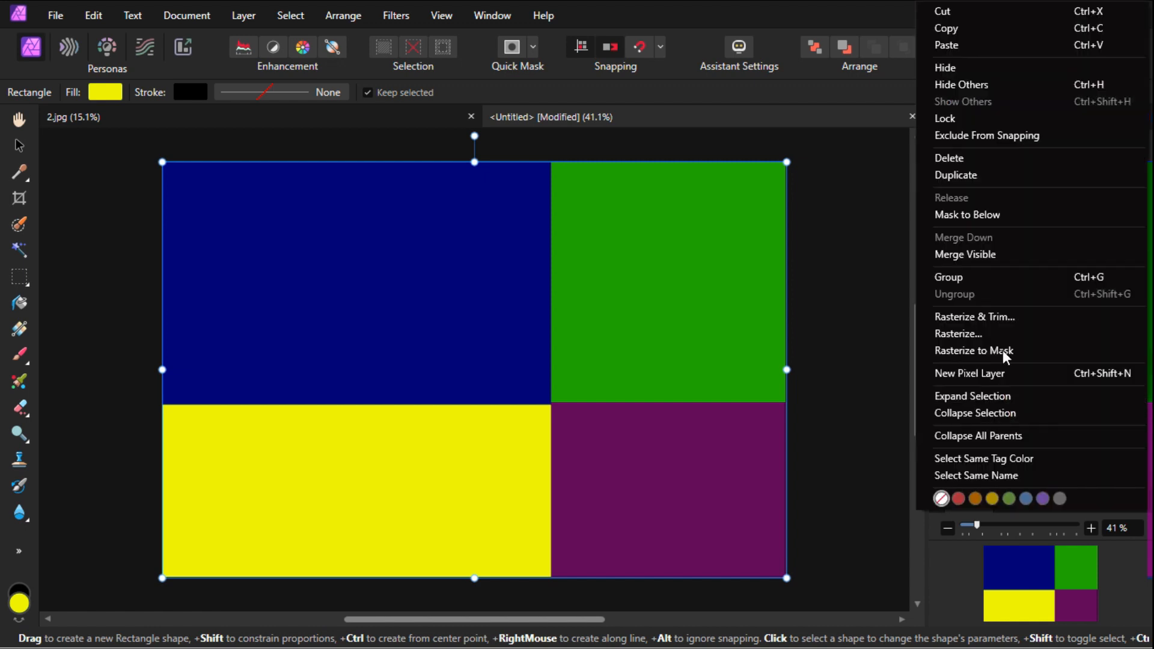
click(971, 27)
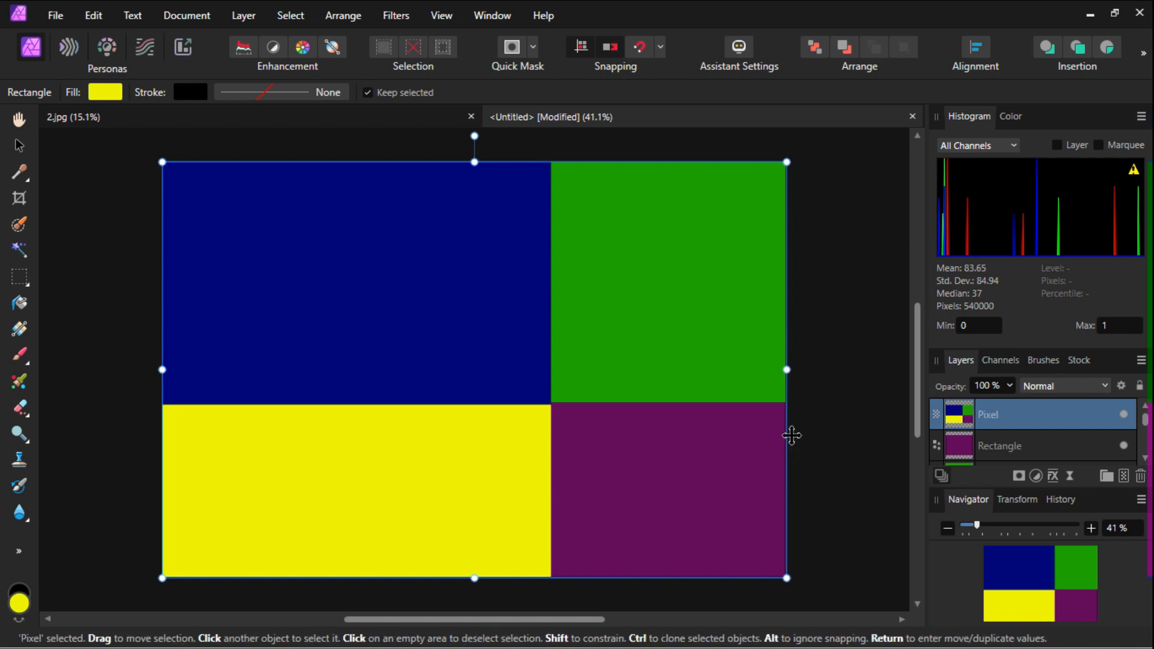
click(148, 115)
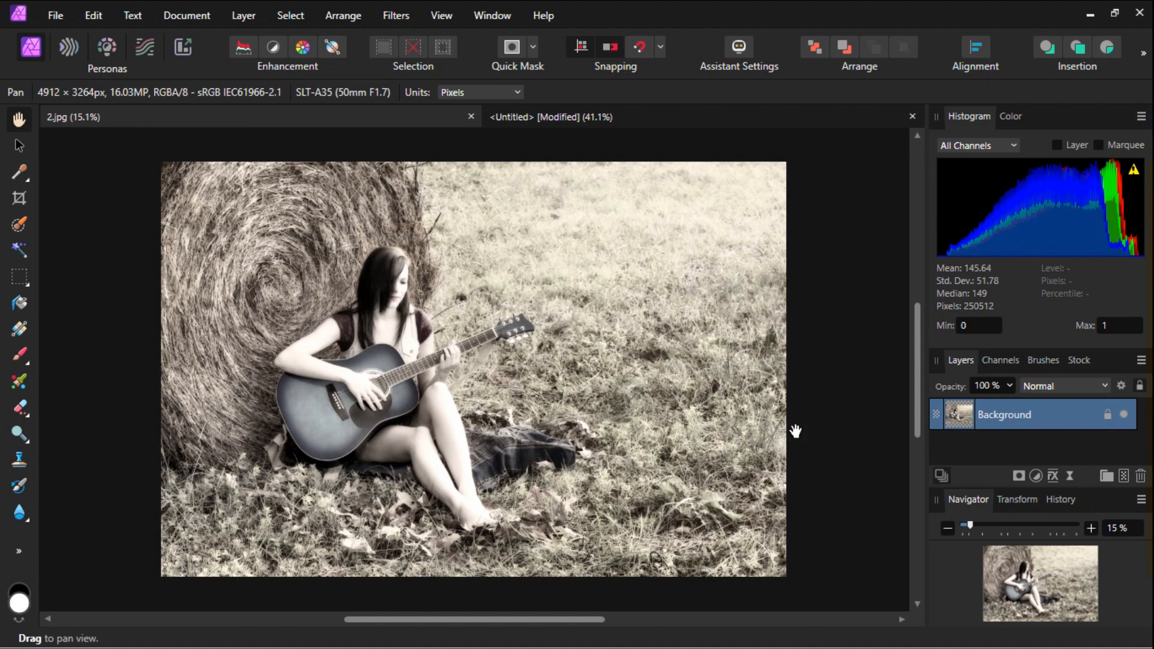
right_click(1017, 413)
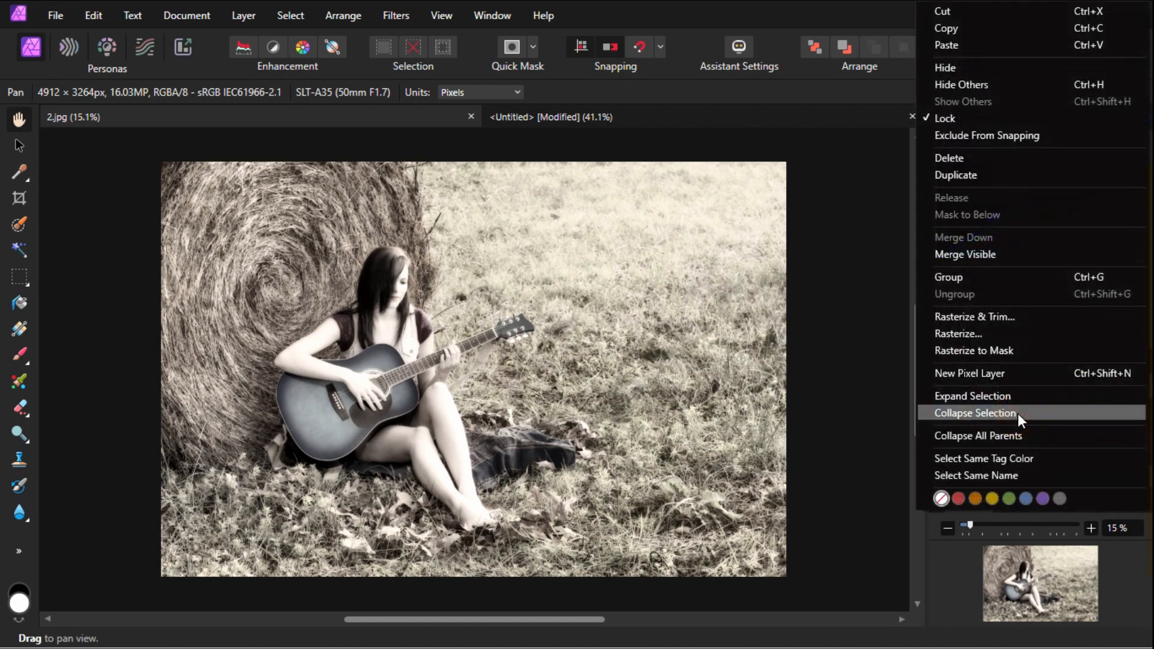
click(993, 44)
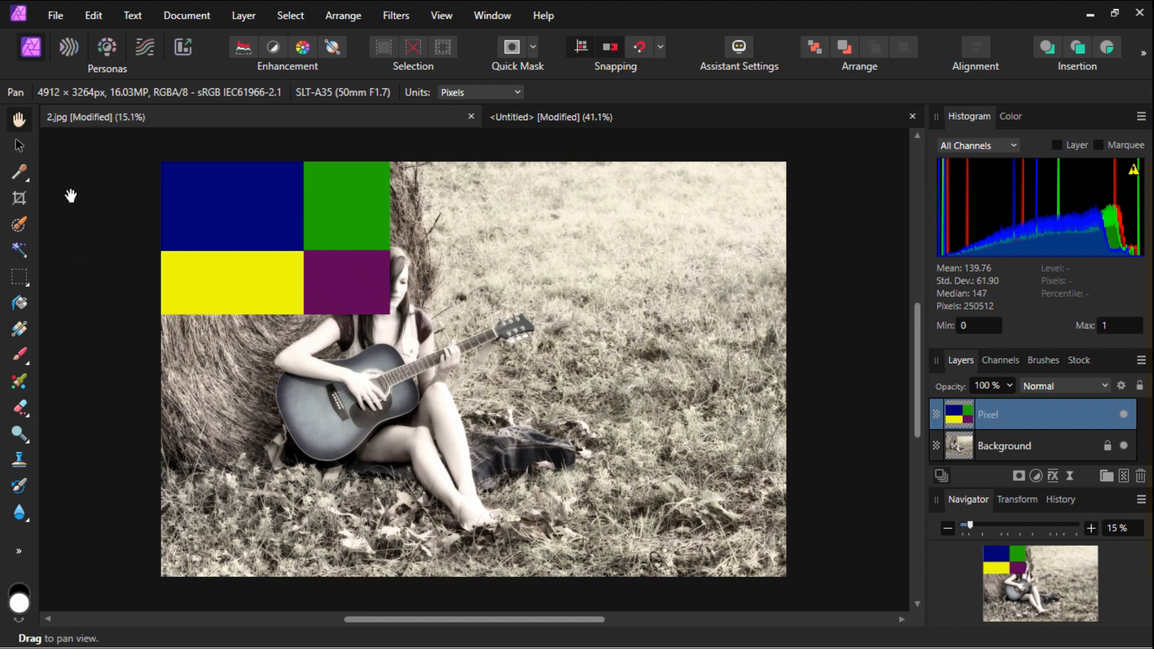
Enlarge the pasted four-colour layer with the Move tool until it covers the whole photo.
click(20, 144)
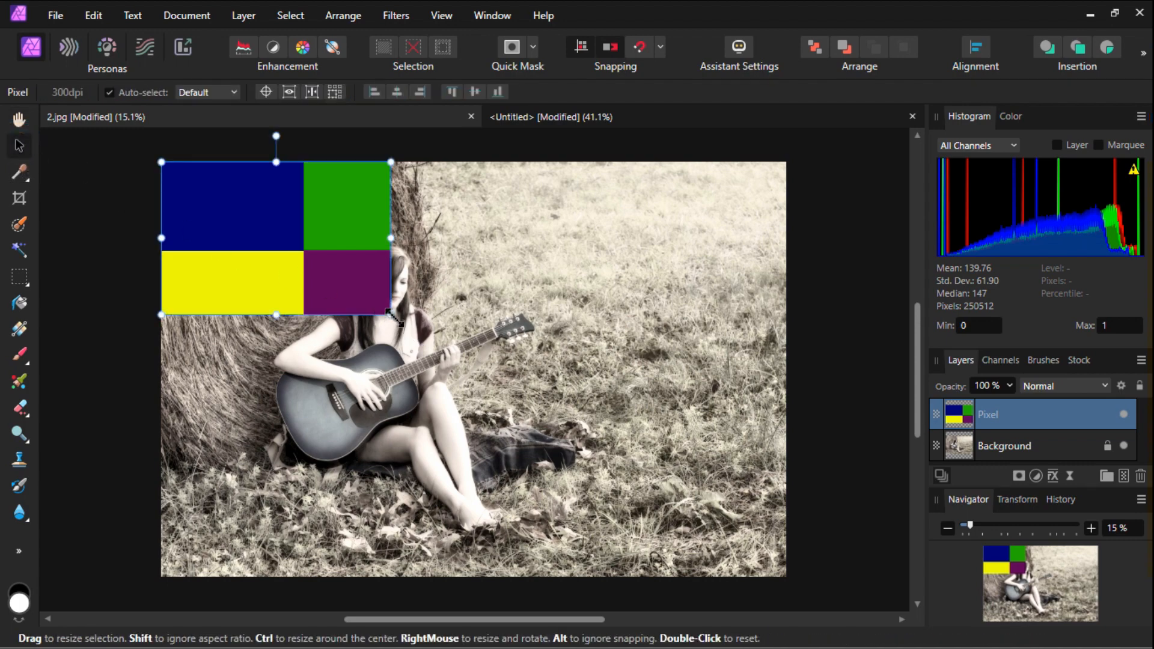
drag(395, 320, 791, 562)
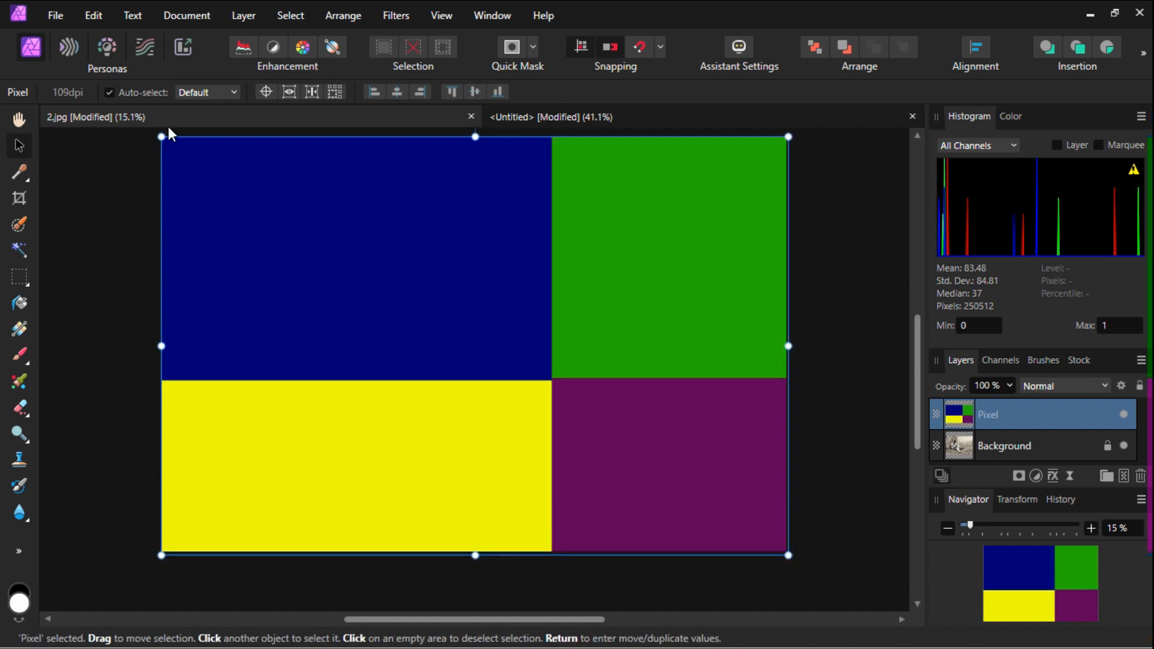
drag(162, 139, 181, 201)
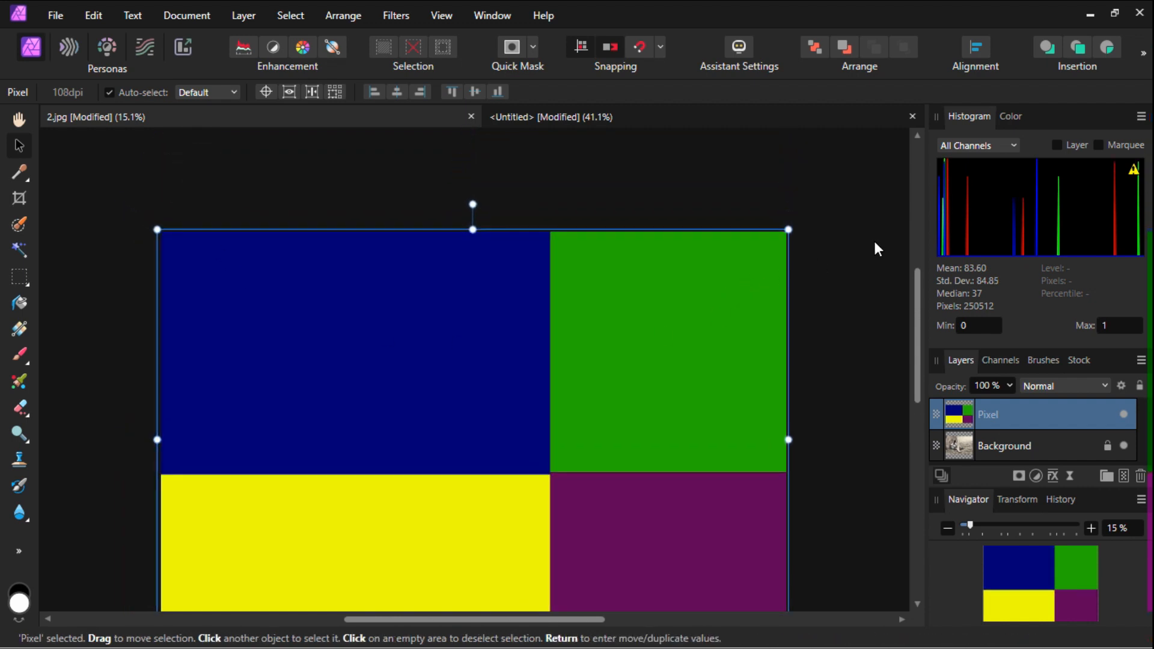
scroll(834, 274, down, 3)
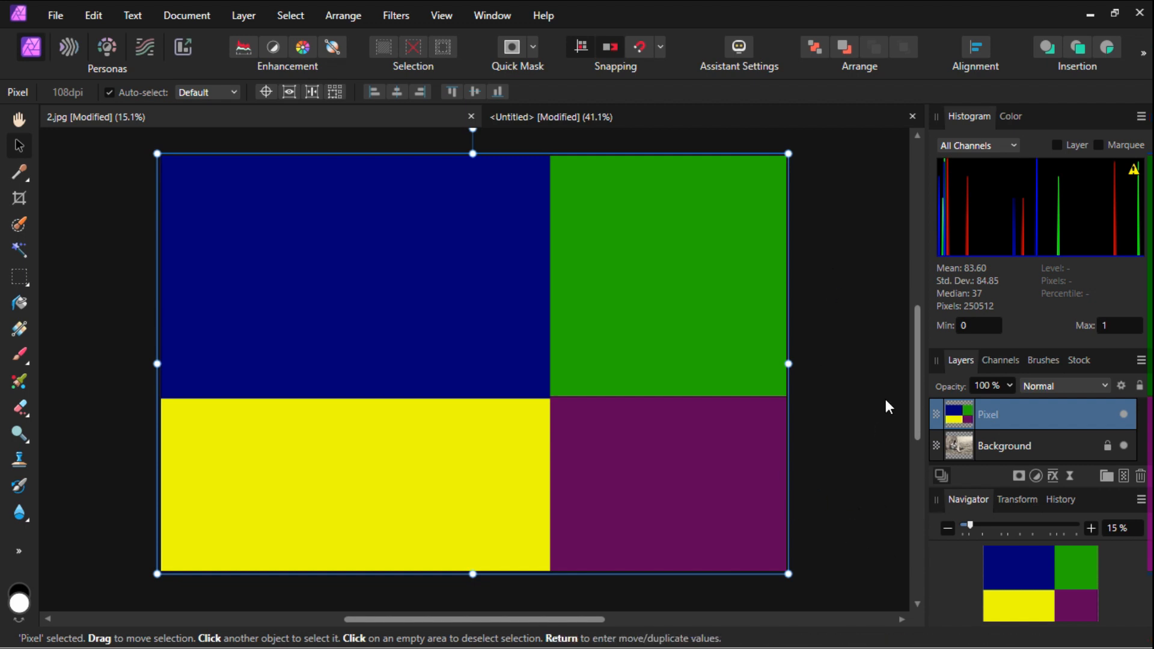
Lower the four-colour layer's opacity to 28% and deselect it.
click(1009, 385)
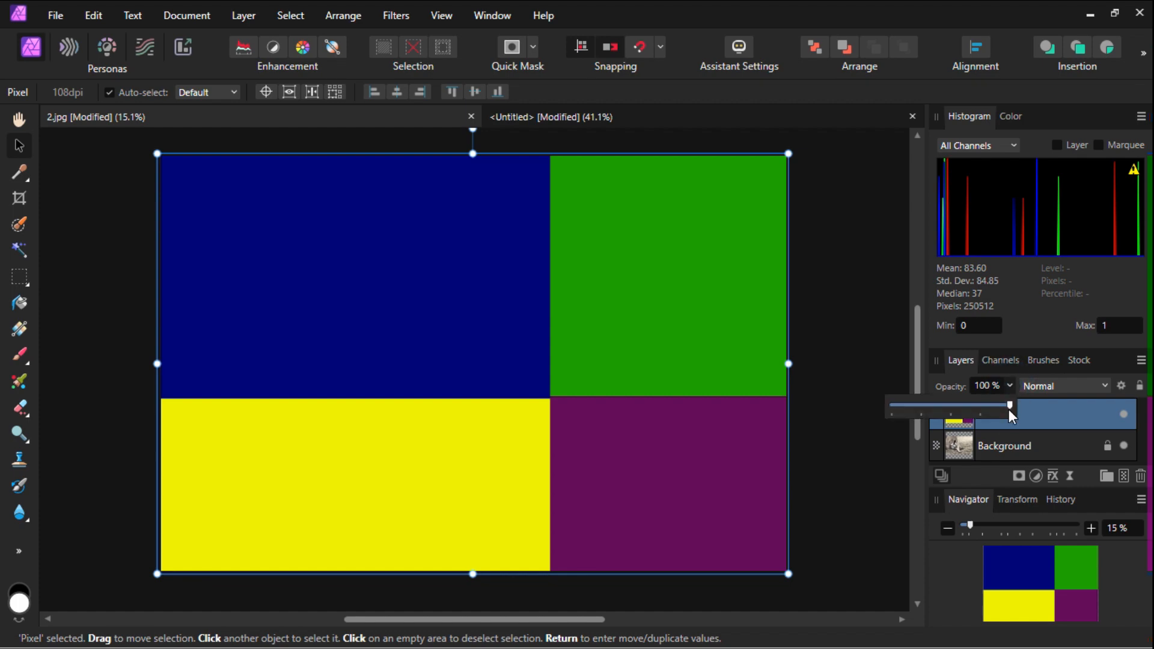
drag(1009, 407, 923, 413)
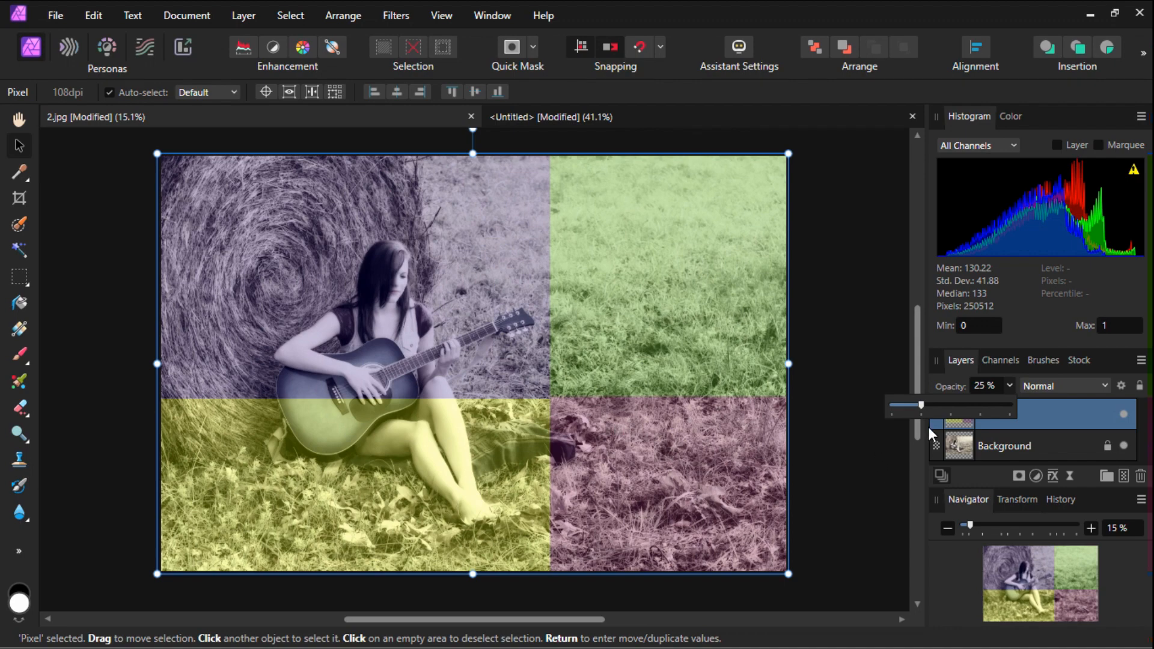
drag(922, 403, 958, 408)
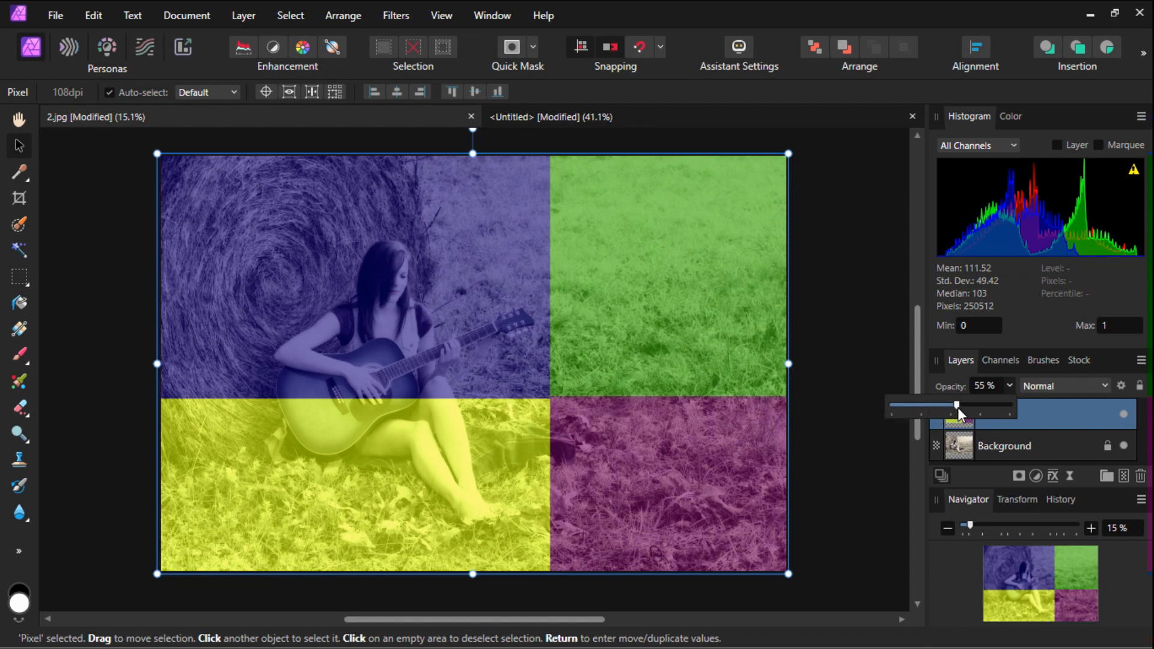
drag(957, 407, 924, 410)
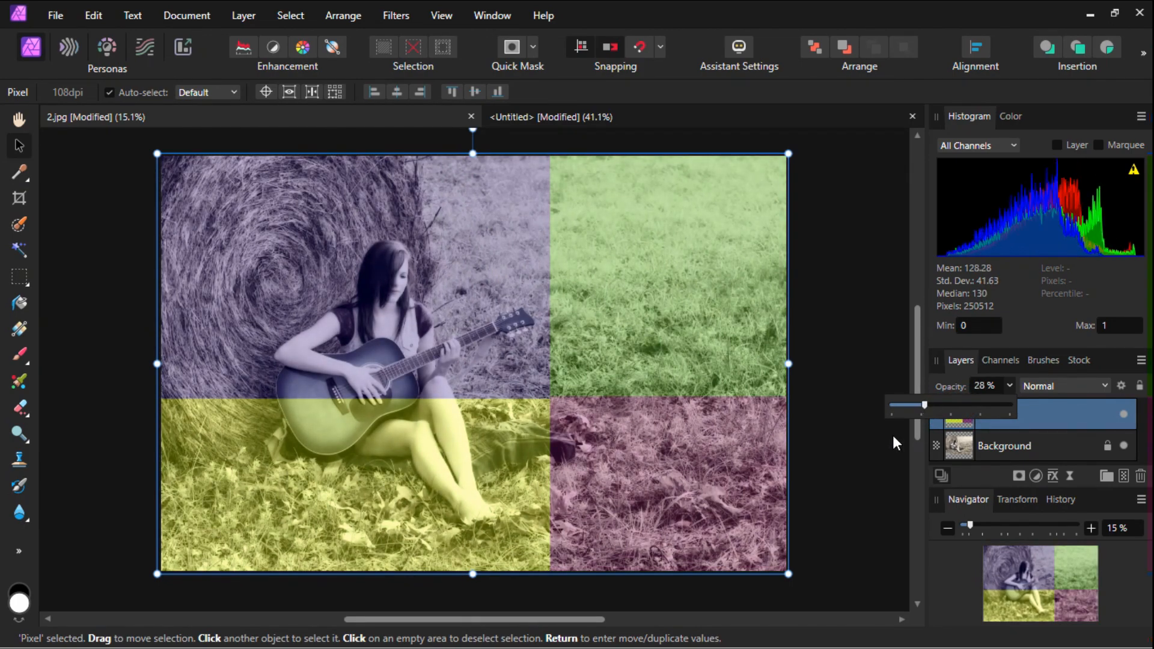
click(858, 471)
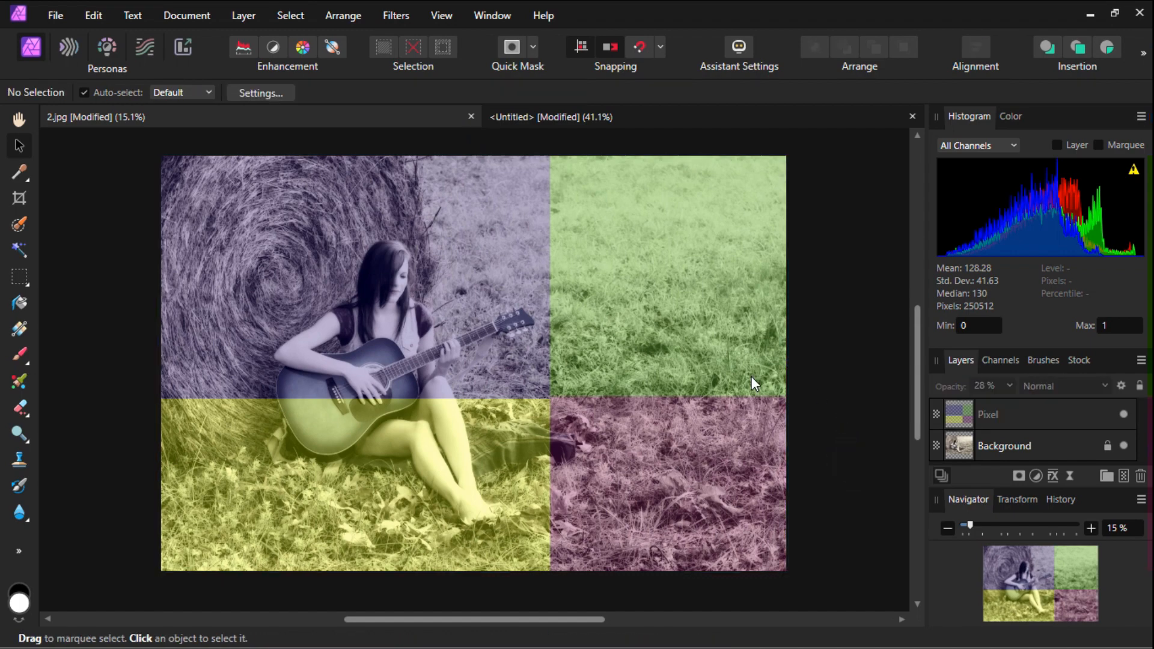
Mirror the four-colour layer horizontally across the photo and refit its left edge to the image.
click(544, 347)
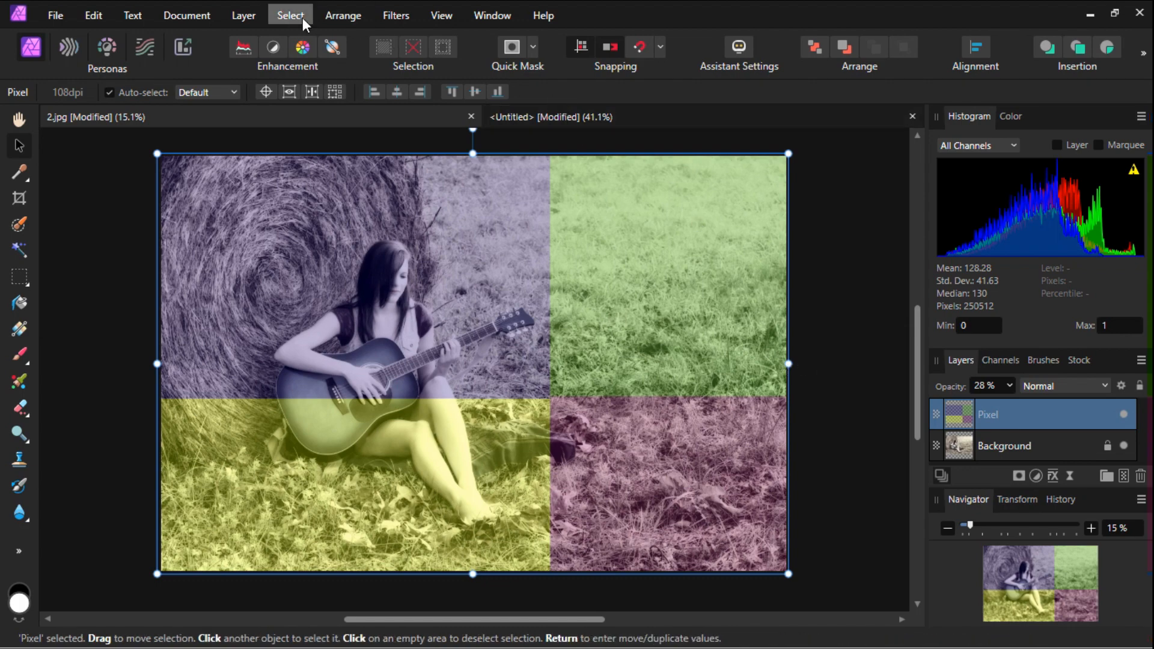
click(343, 15)
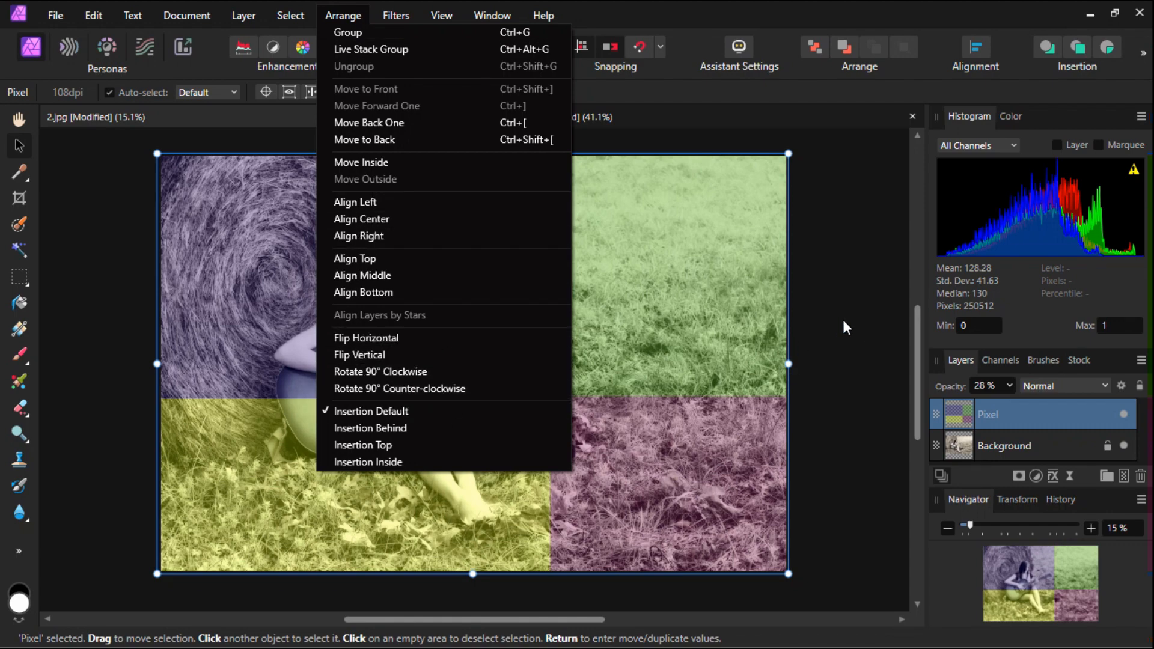
click(882, 323)
click(754, 360)
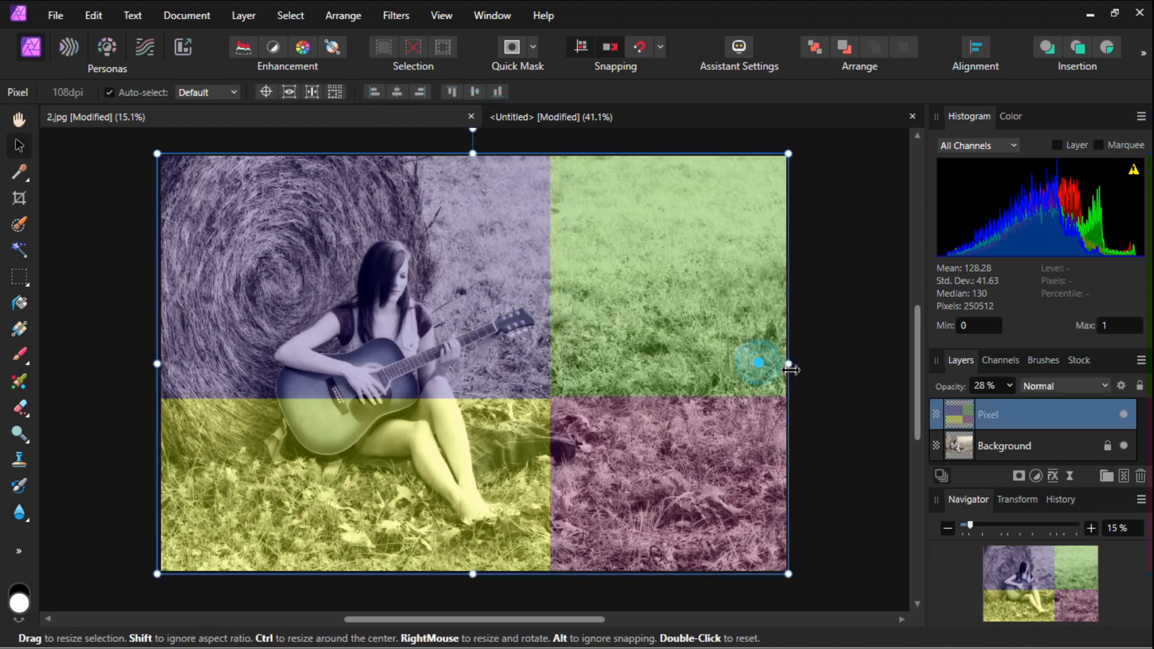
click(788, 364)
mouse_move(788, 364)
mouse_down()
mouse_move(144, 363)
mouse_move(226, 376)
mouse_move(814, 363)
mouse_move(793, 367)
mouse_up()
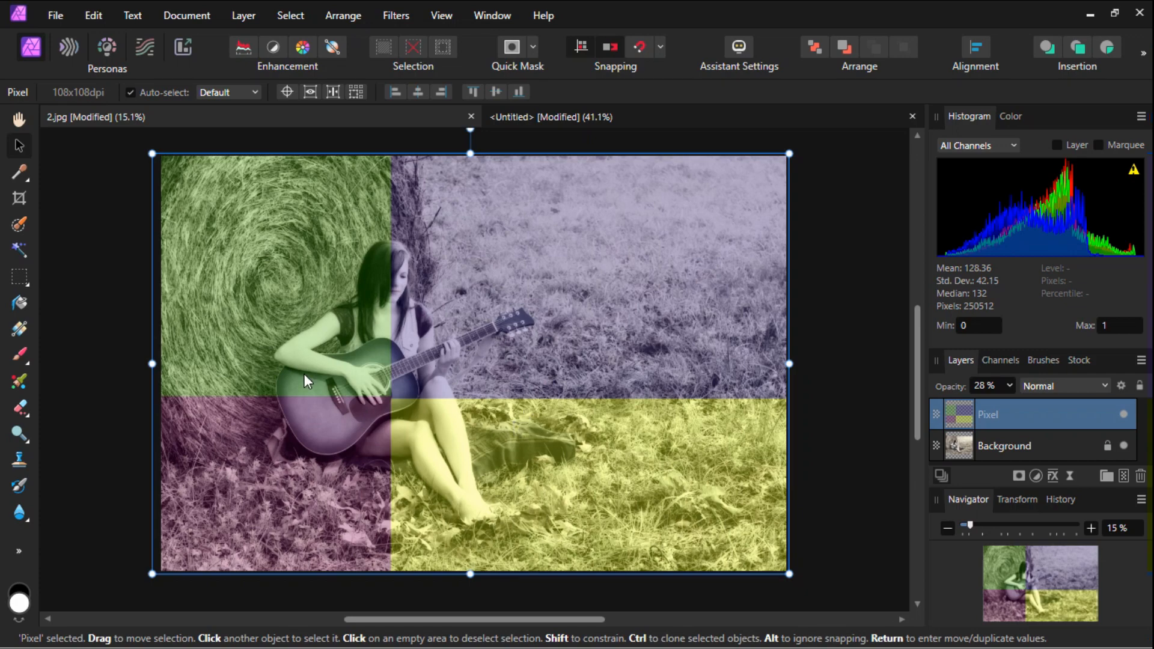
drag(152, 364, 157, 364)
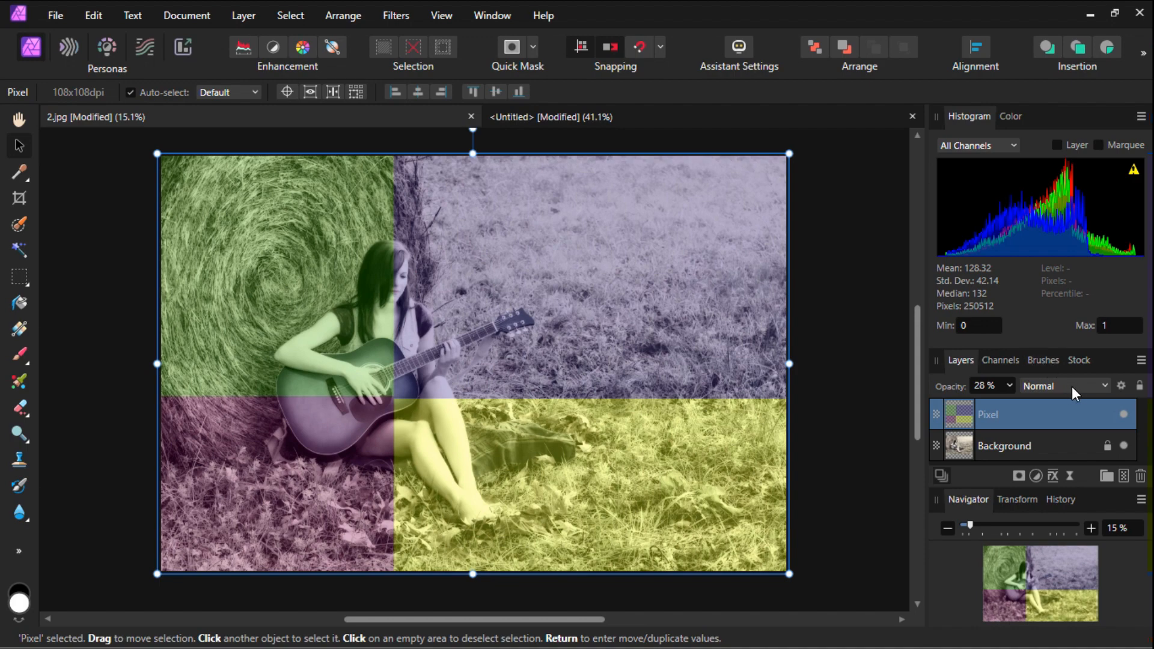
Preview different blend modes on the four-colour layer, keeping it on Normal.
click(1105, 386)
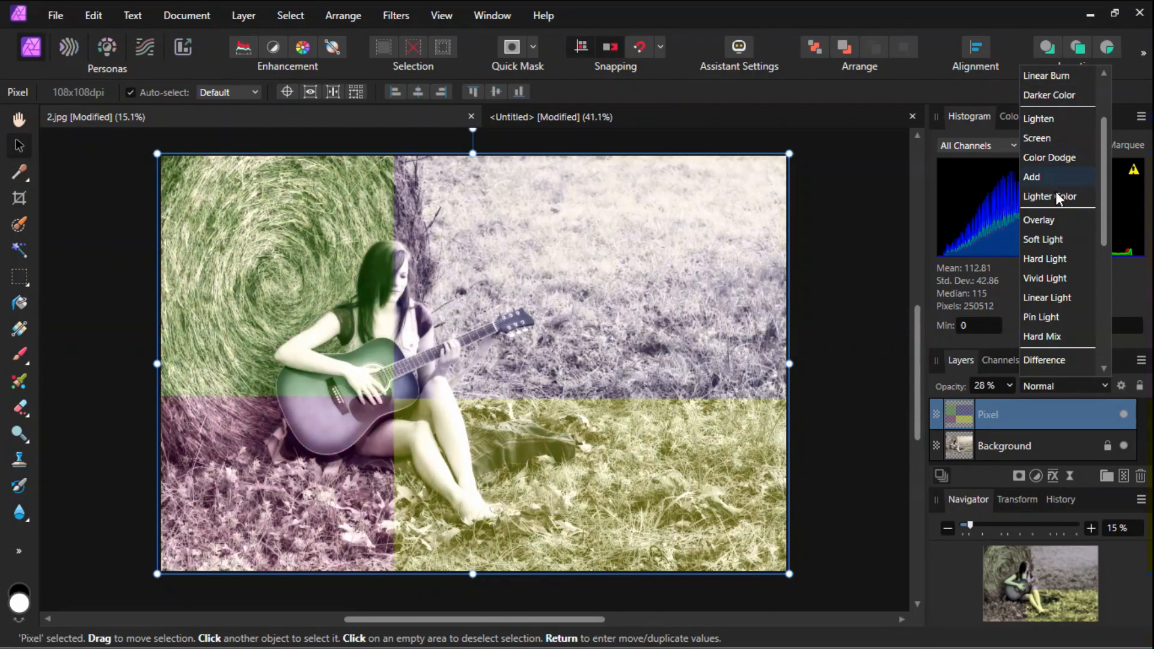
click(1101, 385)
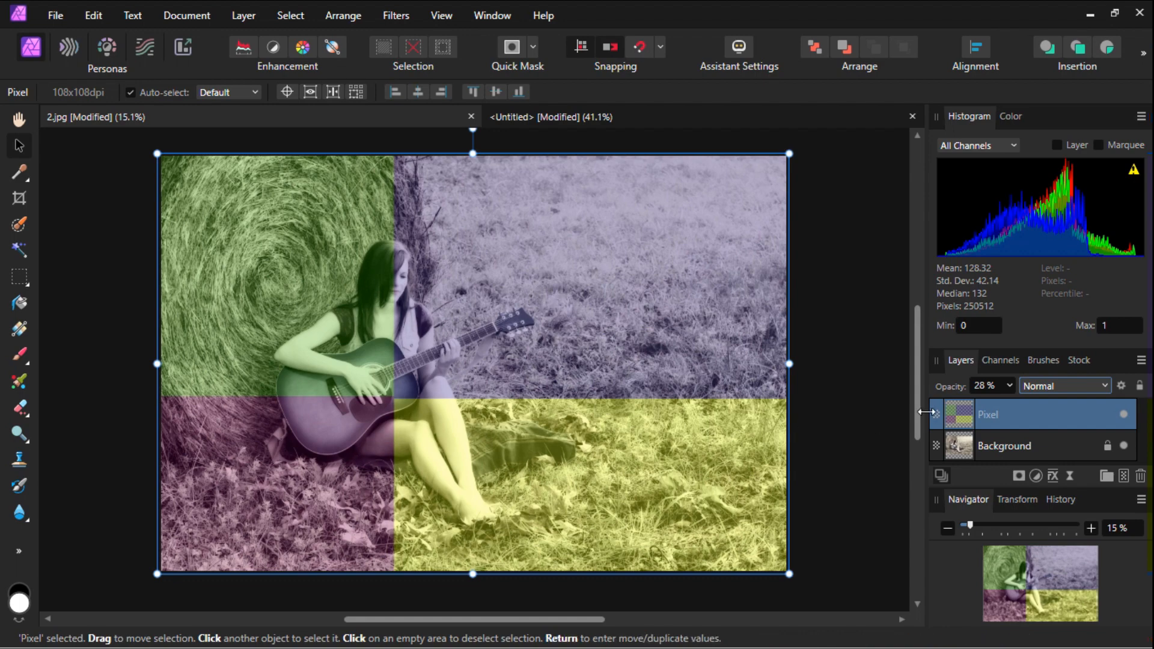
Deselect the four-colour layer and hide it in 2.jpg so only the photo shows.
right_click(1028, 416)
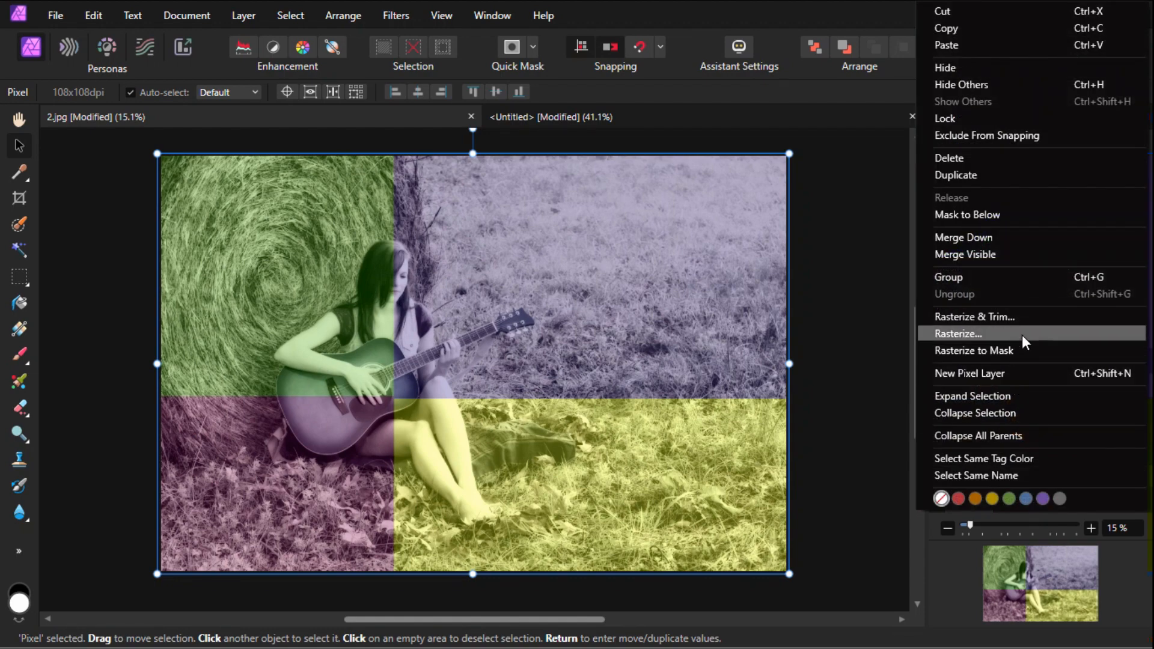
click(900, 316)
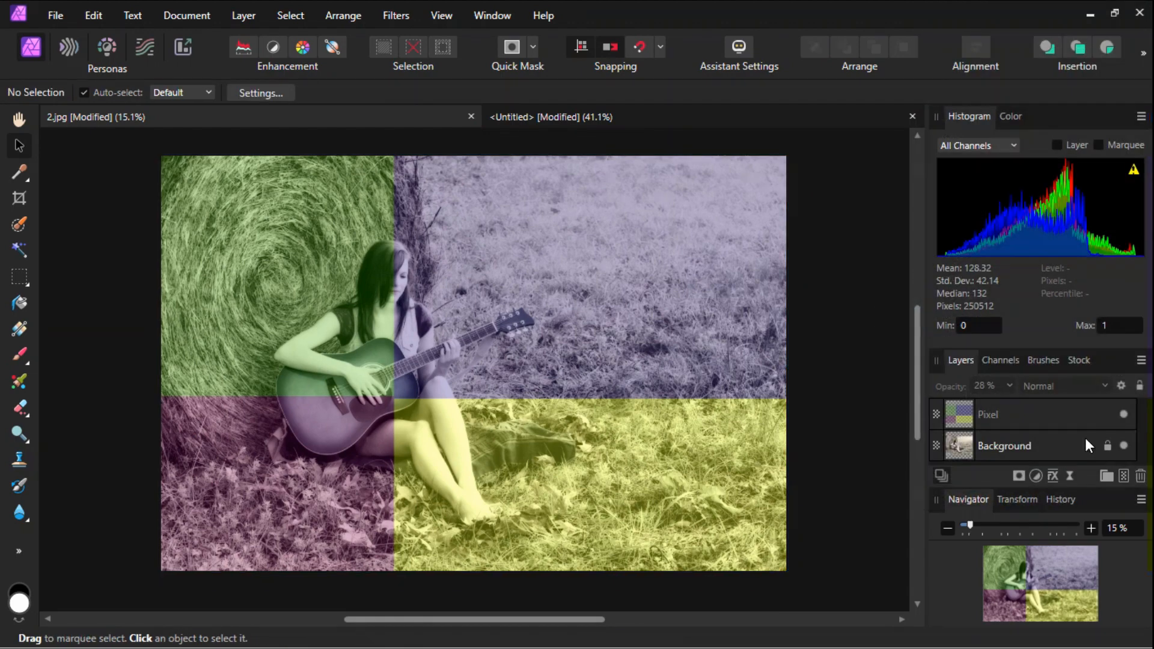
click(1124, 414)
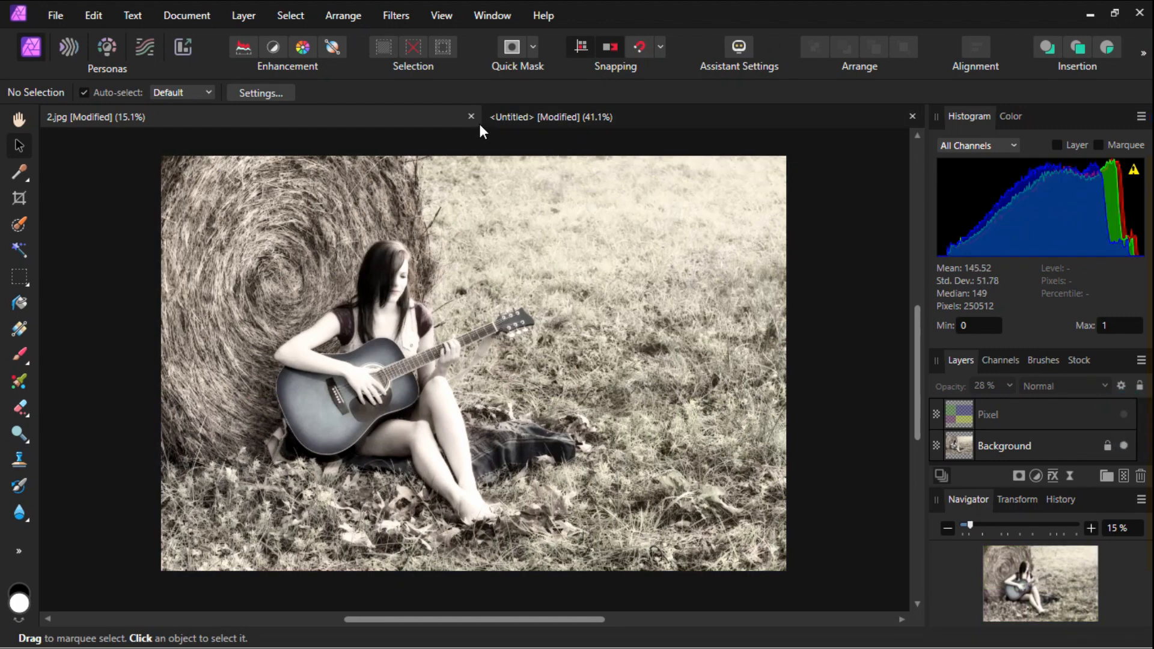
Compare the PNG and JPEG export settings for the untitled four-colour document, and close them without exporting.
click(599, 119)
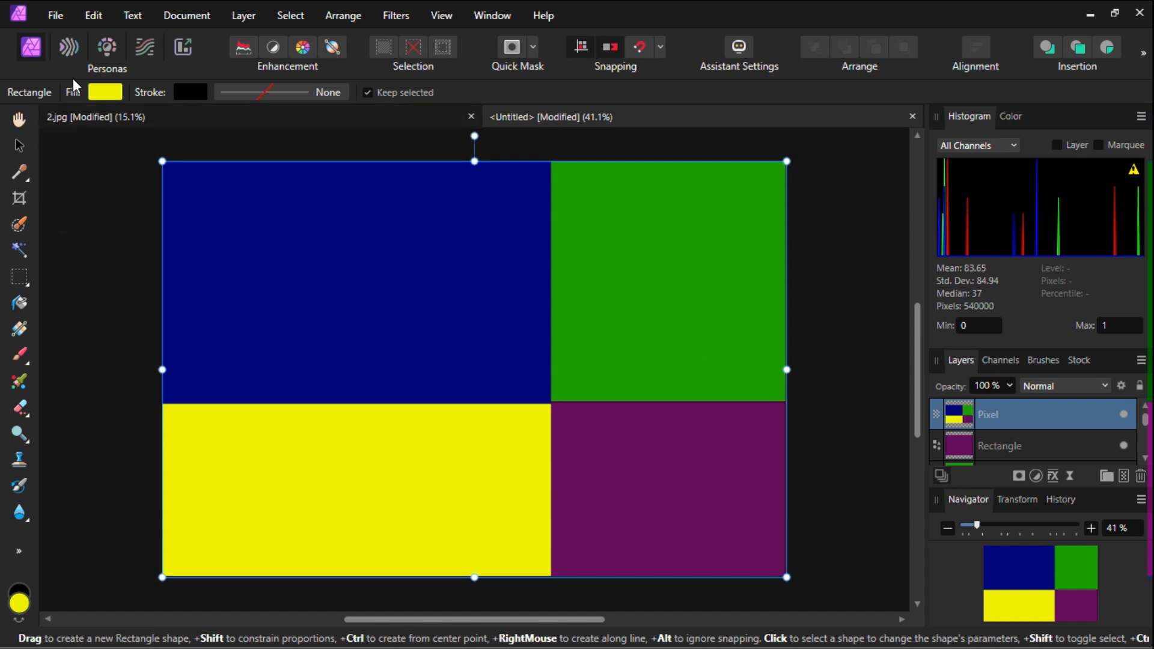
click(55, 14)
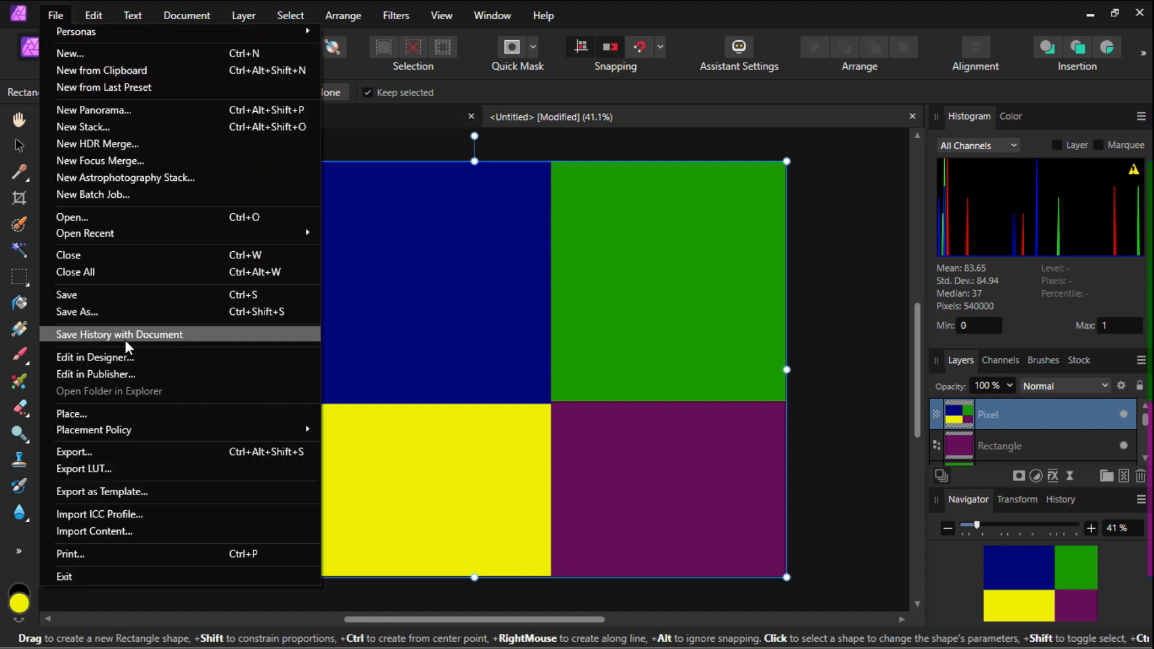
click(135, 455)
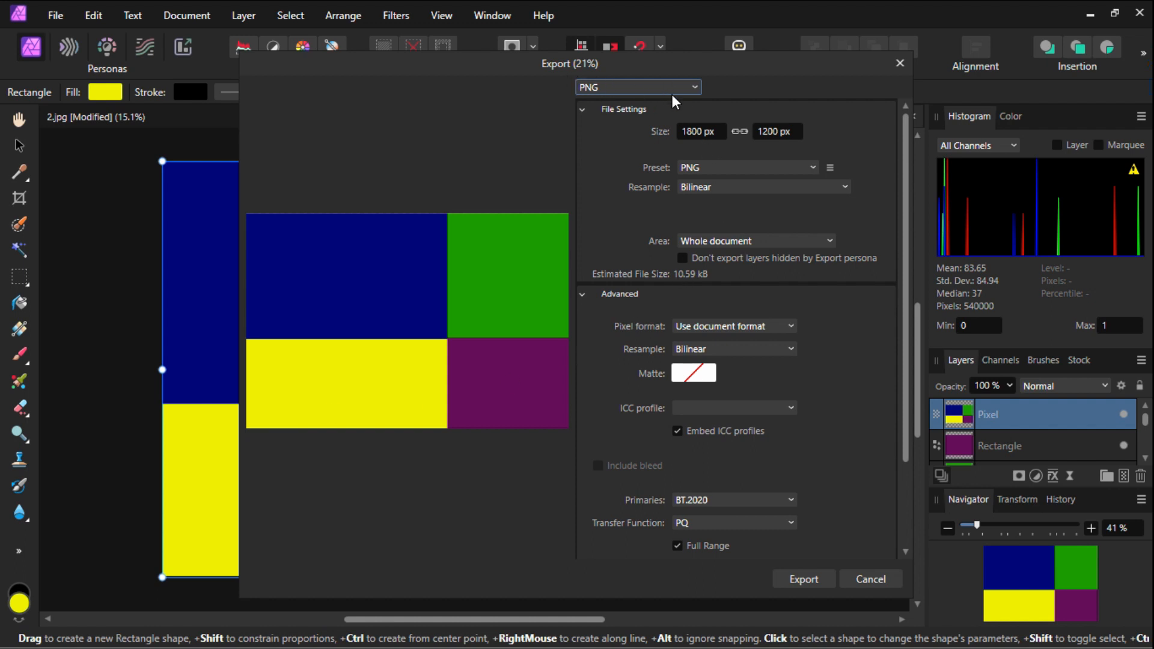
click(692, 84)
click(635, 126)
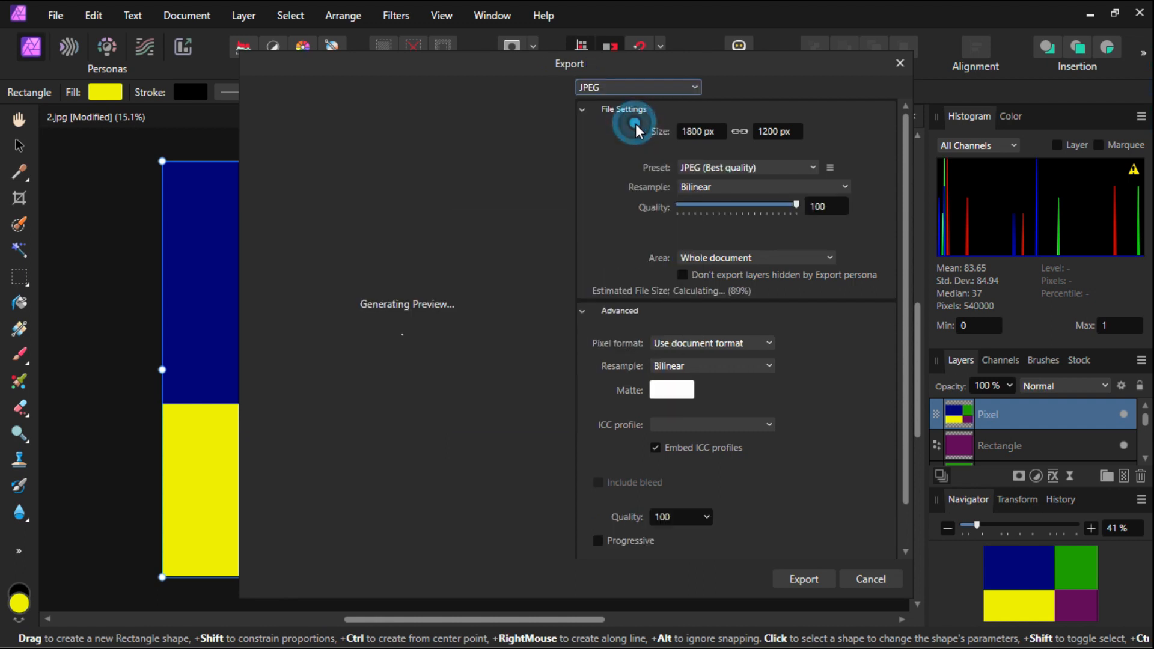
click(691, 89)
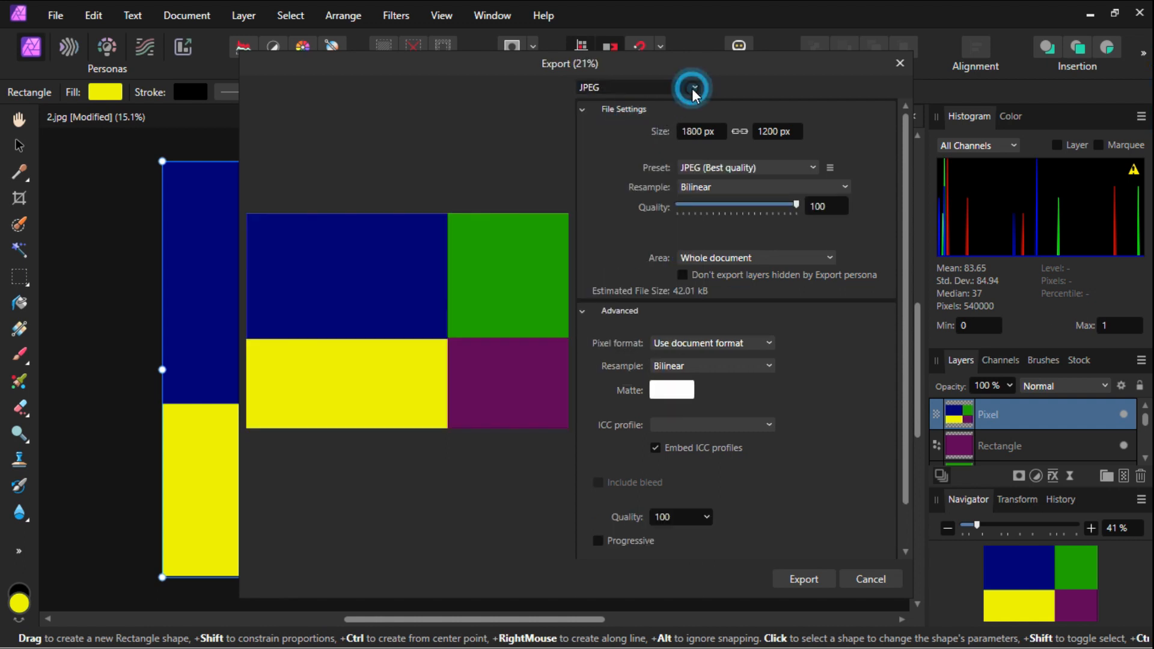
click(694, 82)
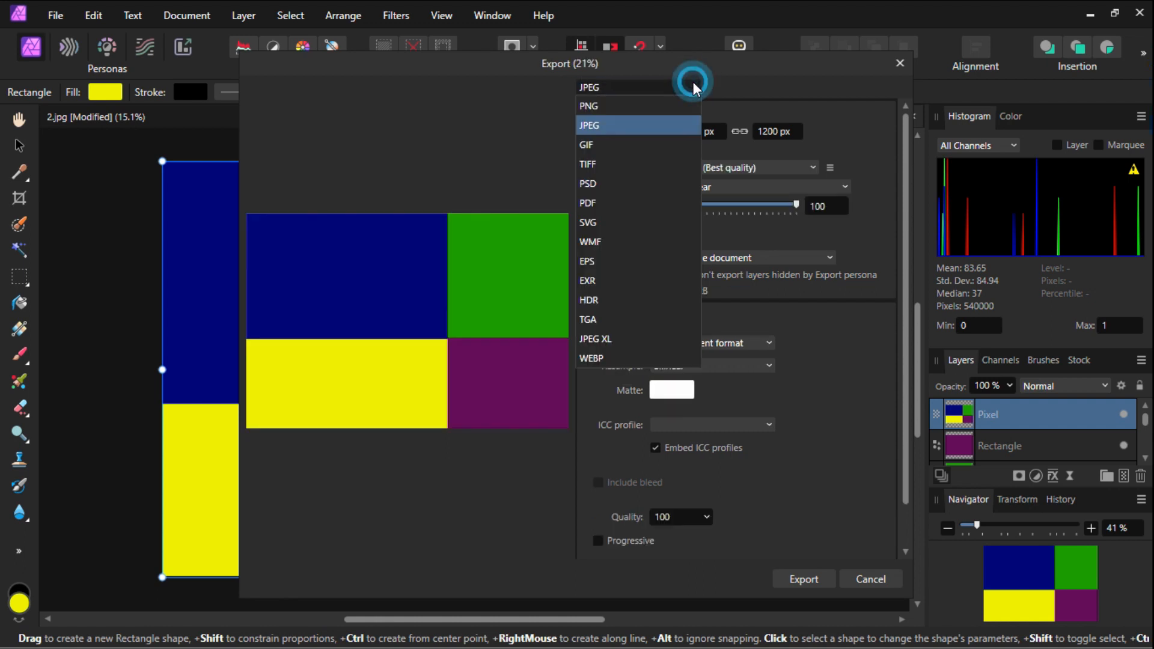
click(666, 107)
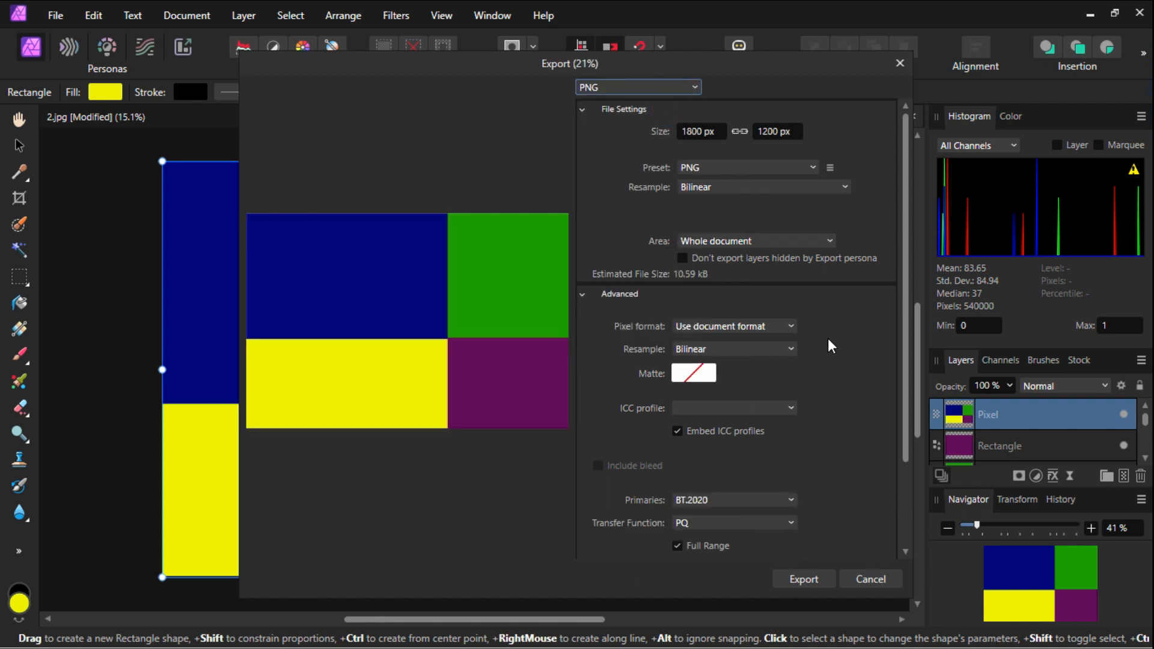
click(899, 63)
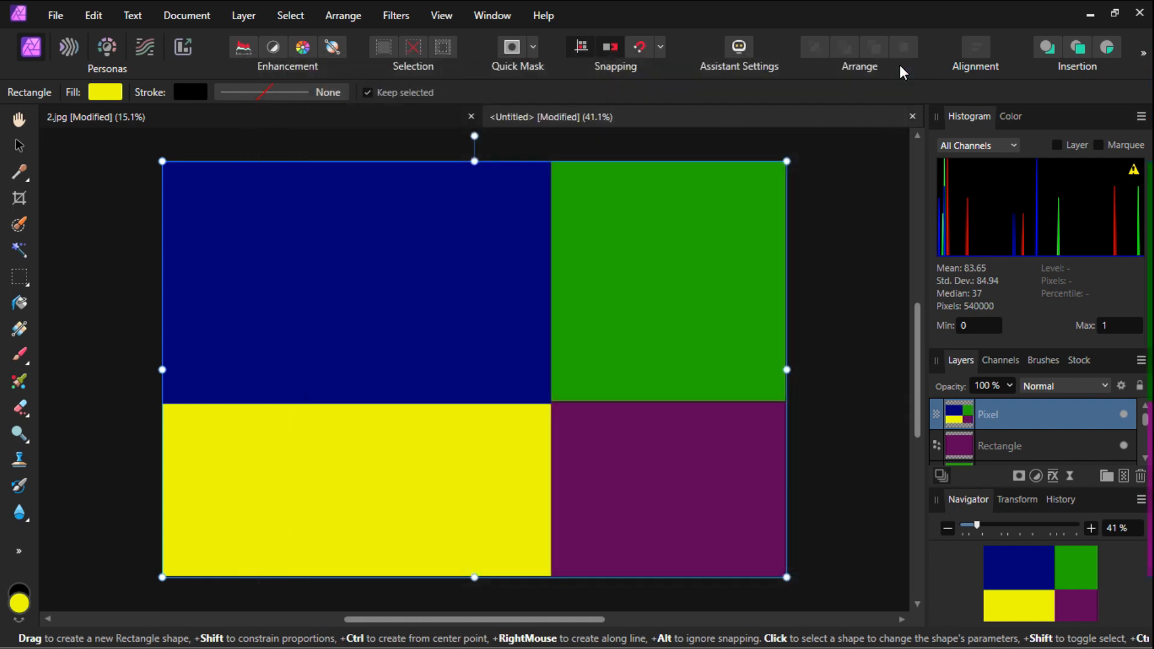
Delete the merged four-colour Pixel layer above the rectangle layers.
right_click(1027, 409)
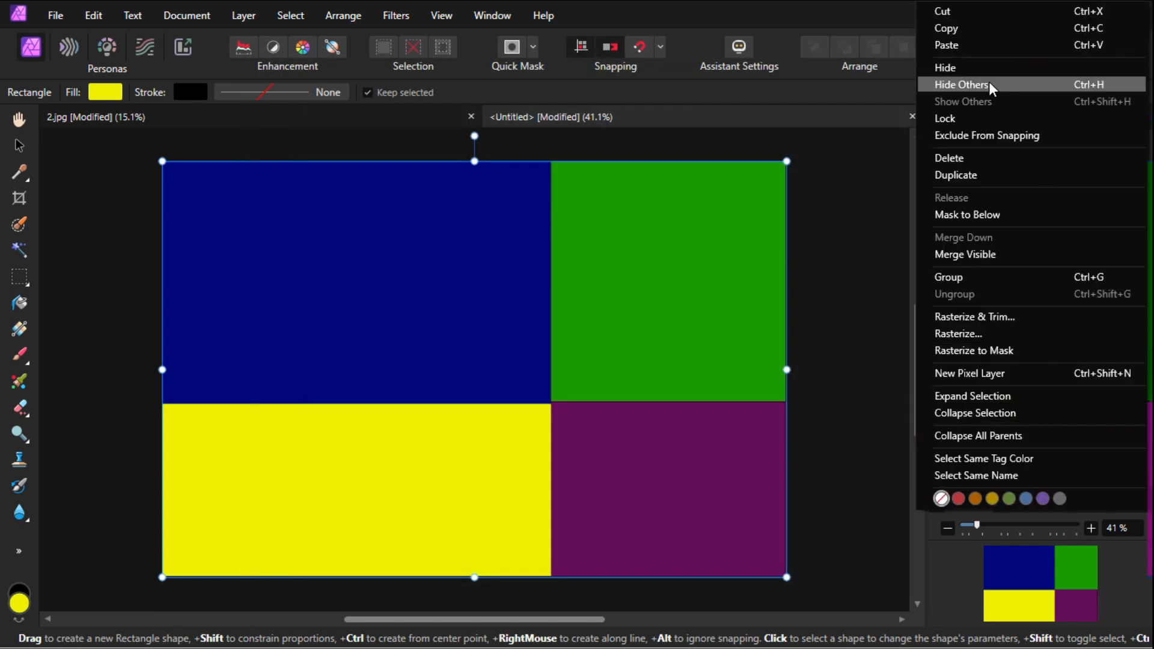
click(983, 158)
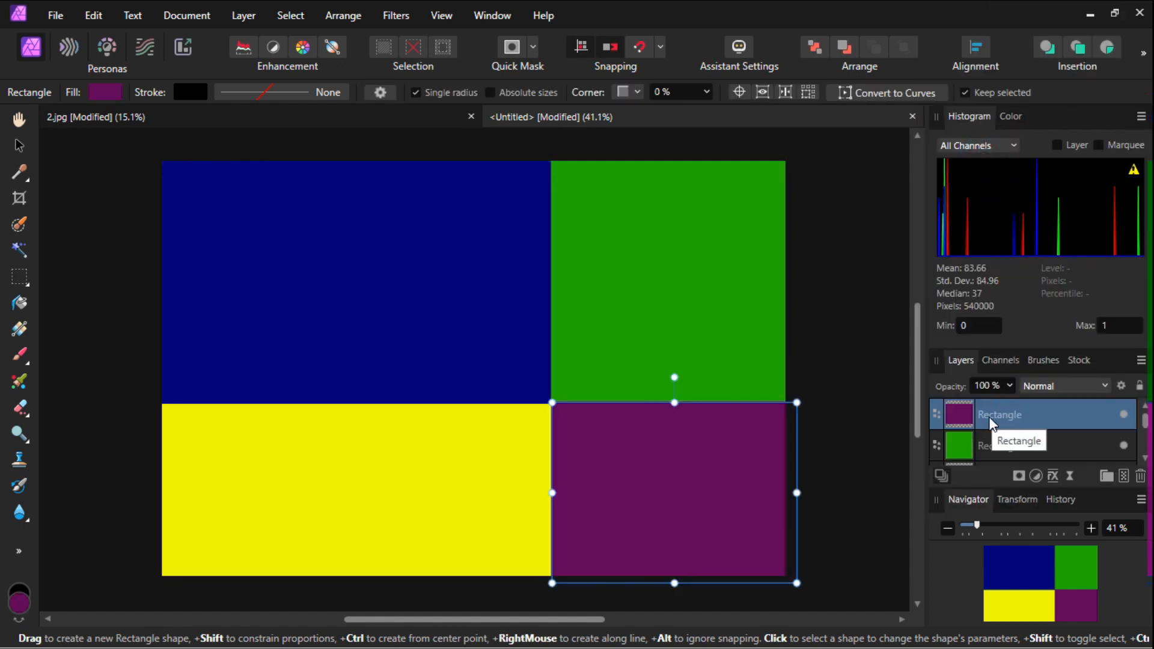
double_click(1065, 414)
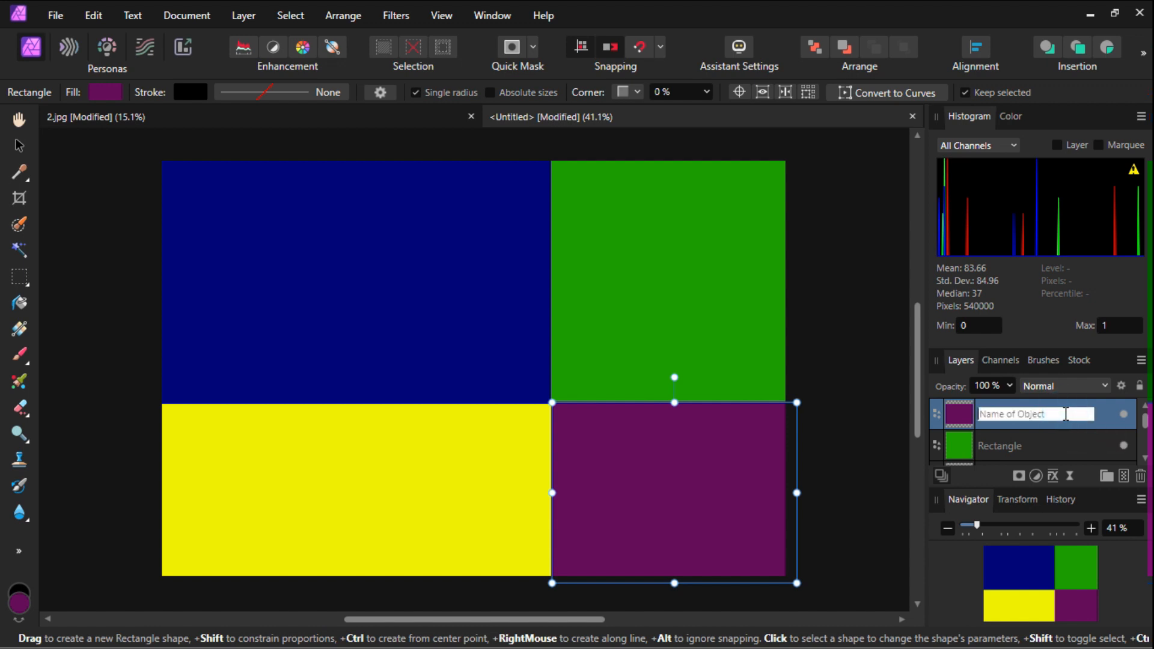
click(1103, 420)
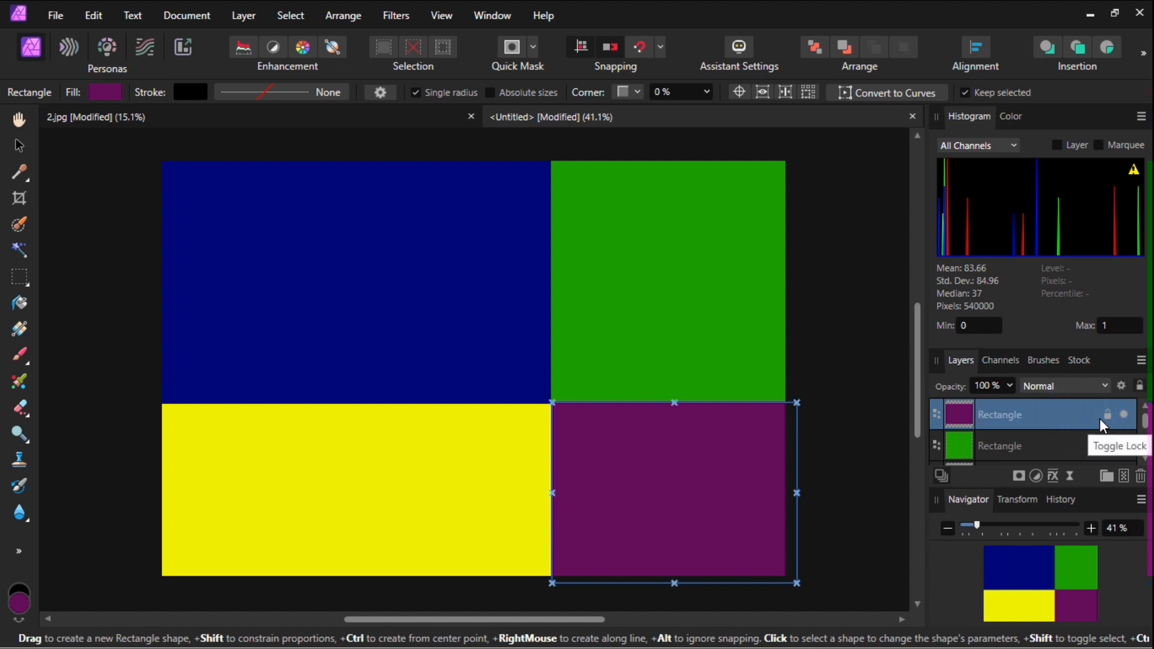
click(1107, 414)
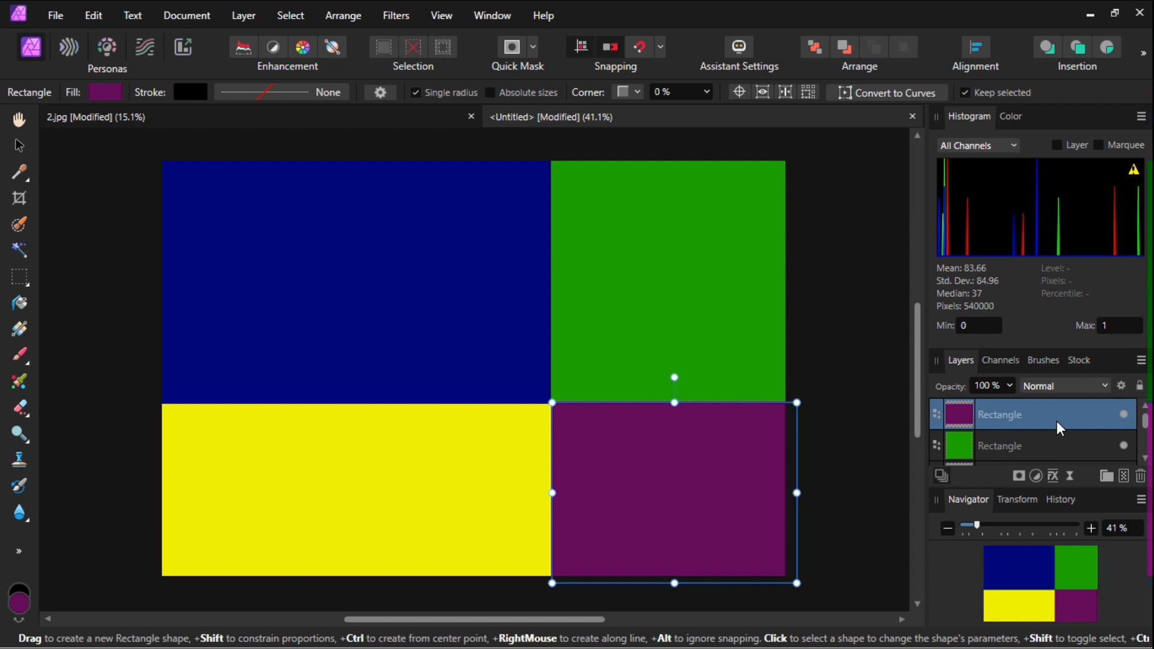
Try merging the visible layers with the purple and blue rectangle layers selected, and delete the merged layer.
scroll(1056, 420, down, 2)
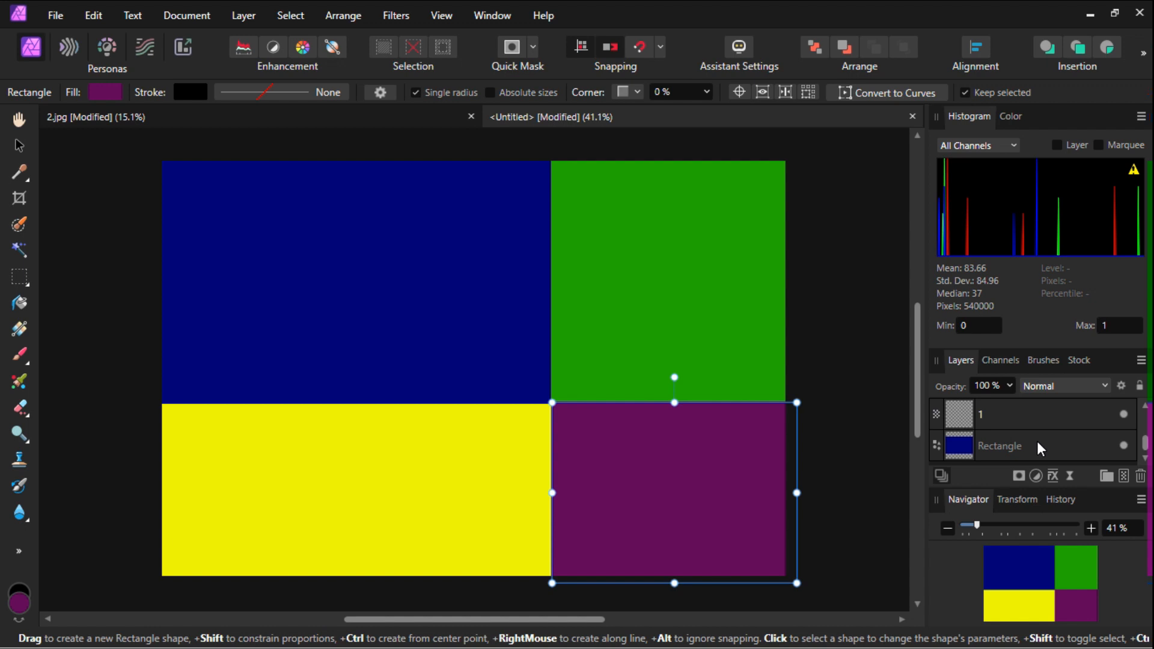
click(1038, 444)
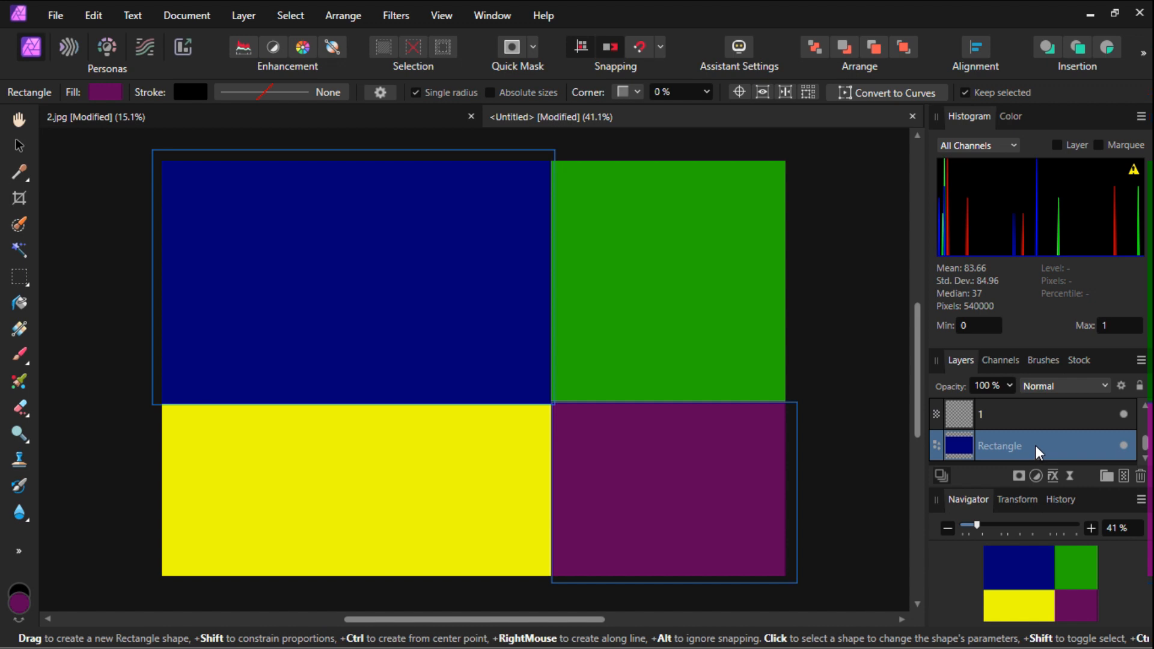
right_click(1036, 445)
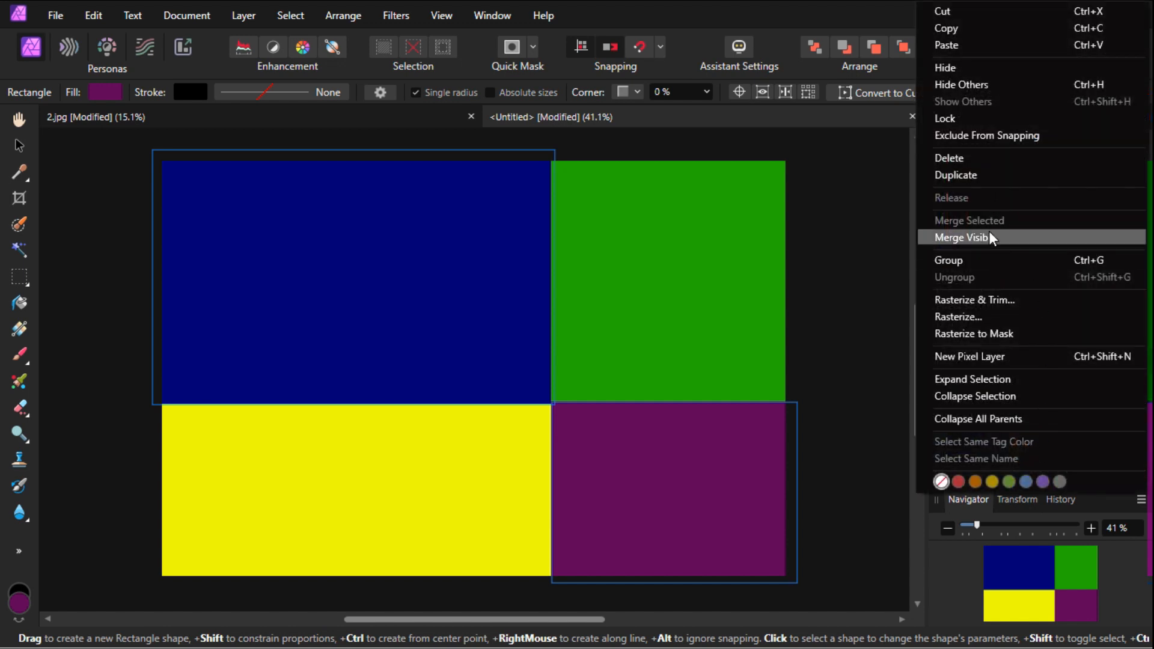
click(992, 237)
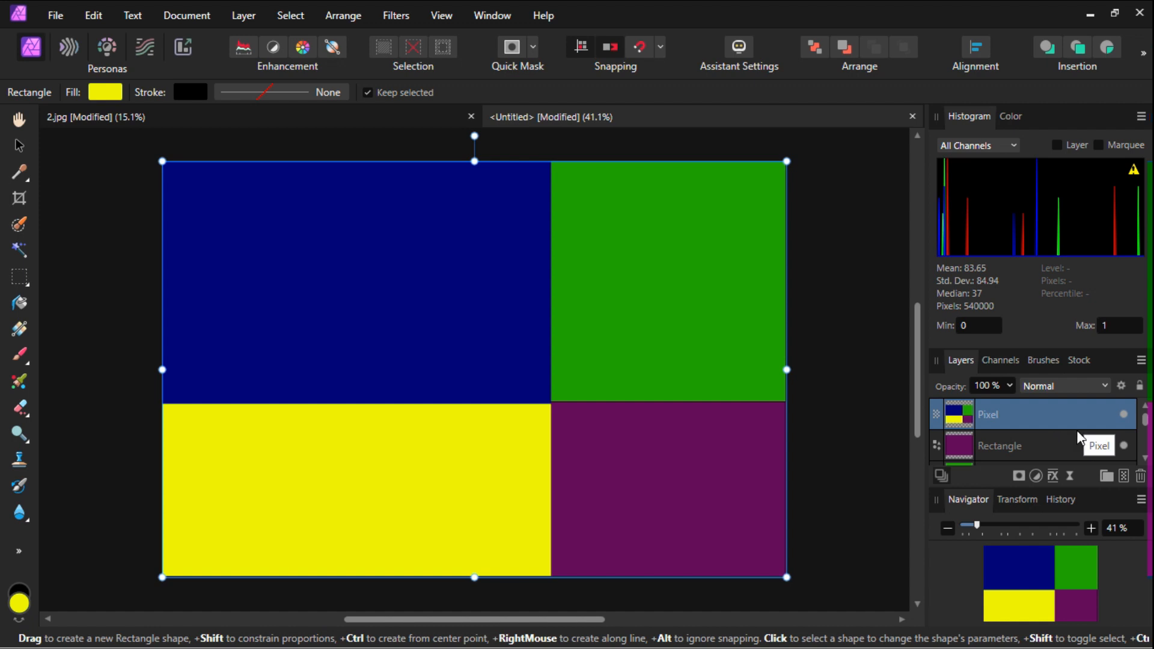
right_click(1038, 414)
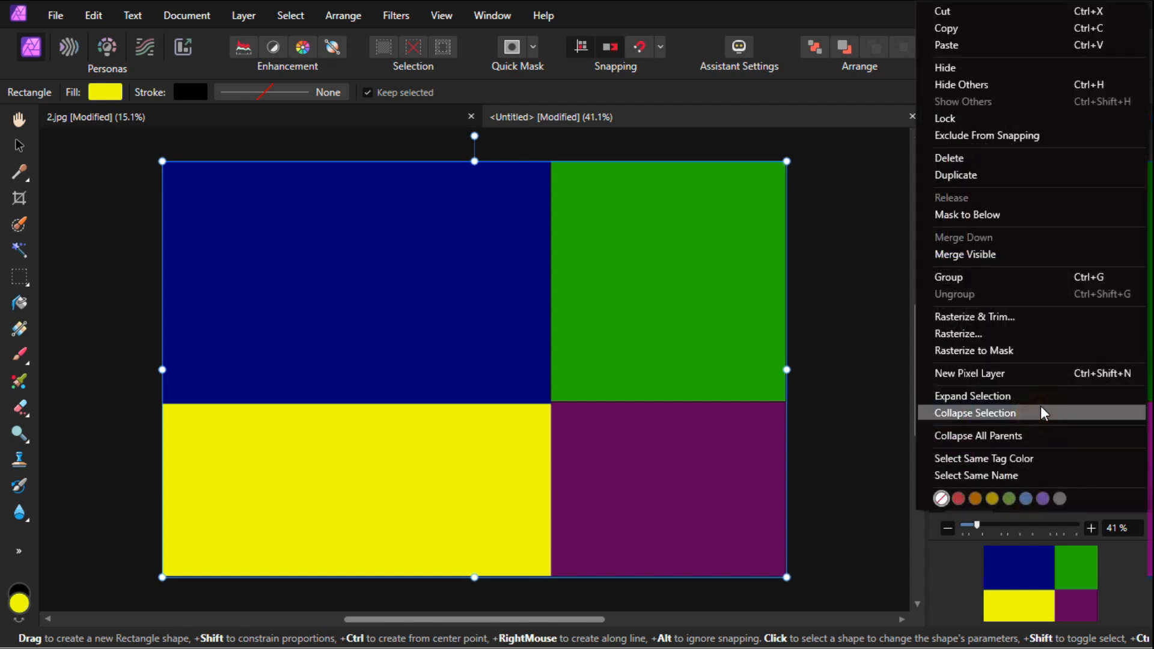
click(1002, 157)
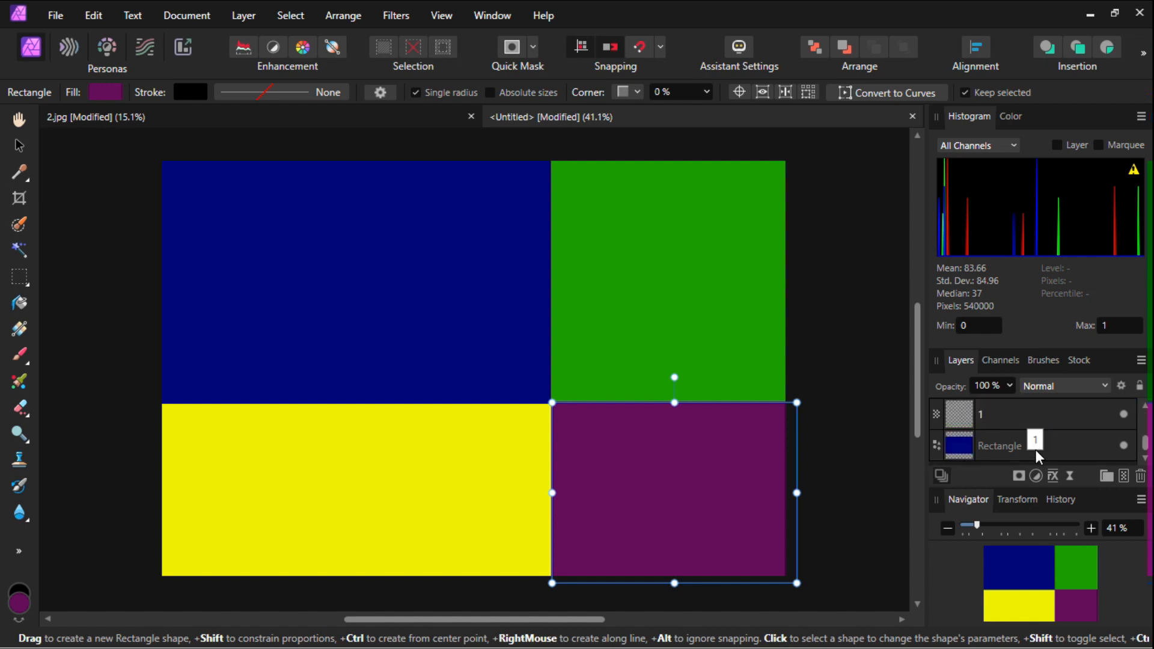
Select the blue rectangle layer together with the purple rectangle layer.
scroll(1048, 427, down, 2)
click(1040, 445)
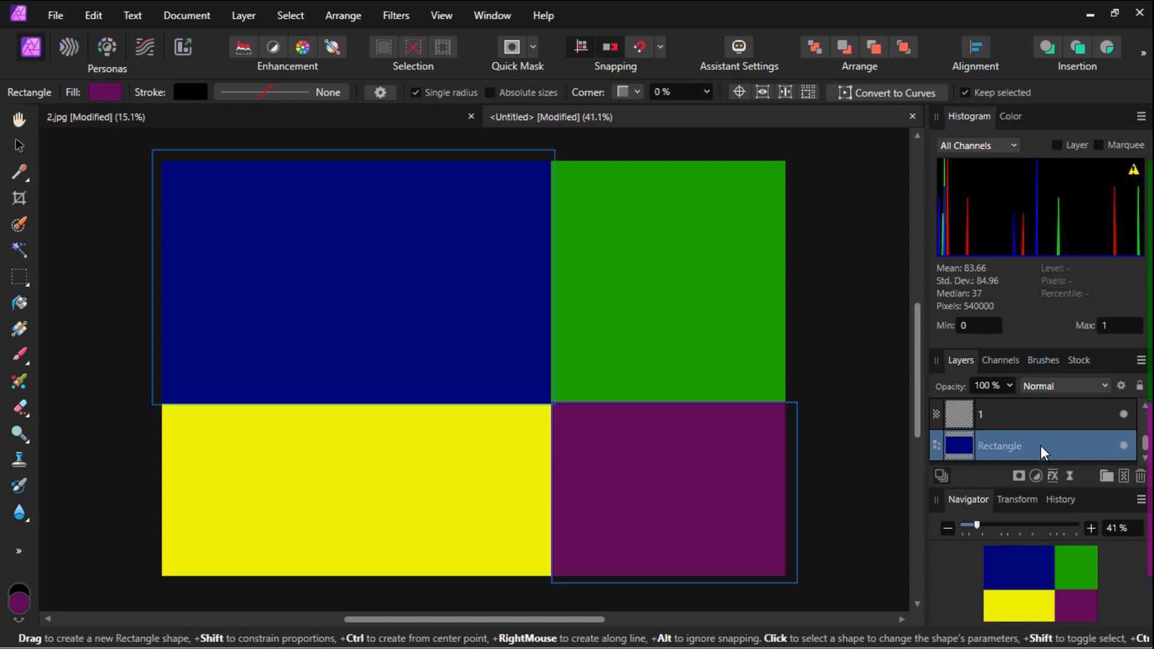
right_click(1040, 446)
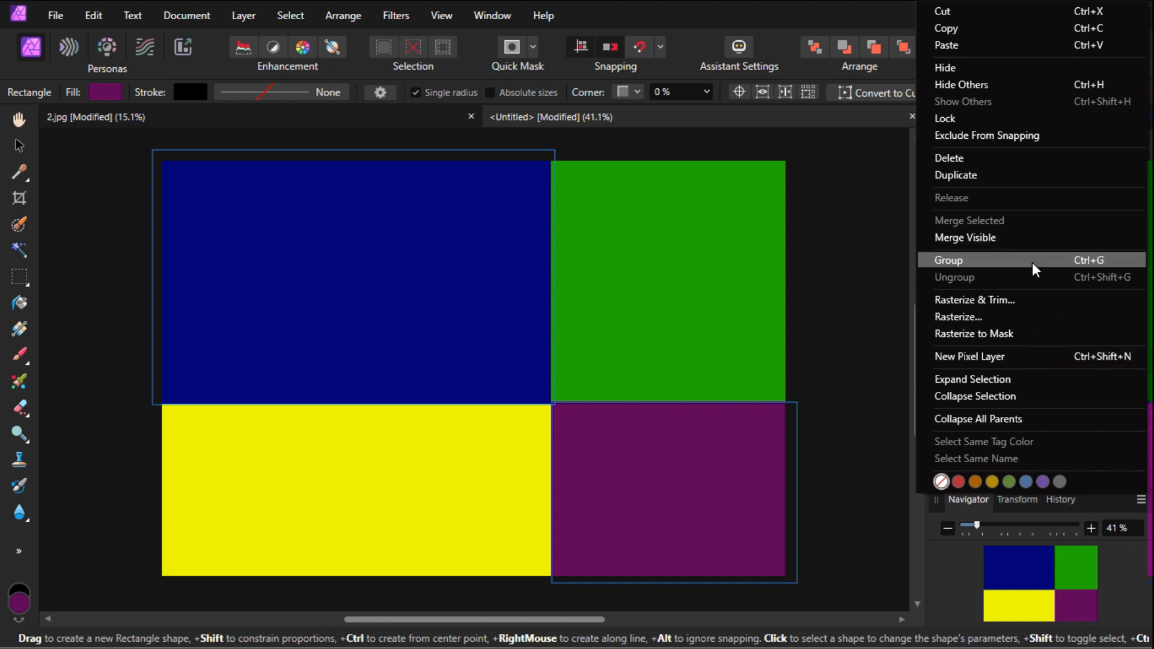
click(846, 1)
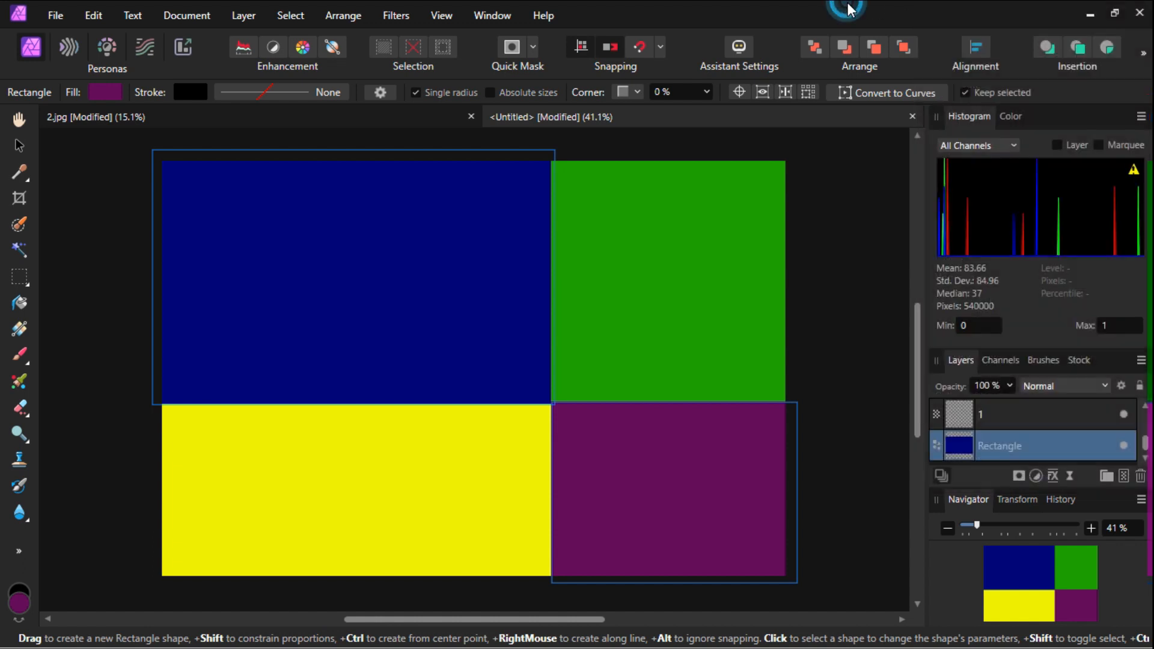
Hide layer 1 and the green and yellow rectangle layers, leaving the purple and blue rectangles visible.
click(1124, 413)
scroll(1123, 414, up, 3)
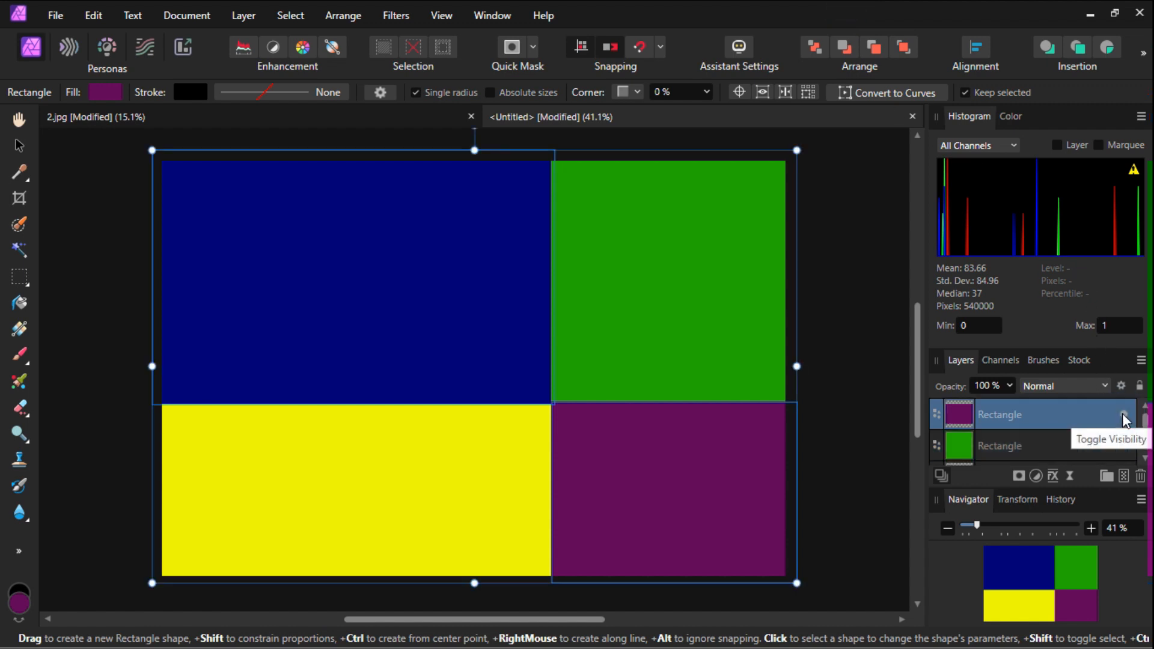
click(1124, 445)
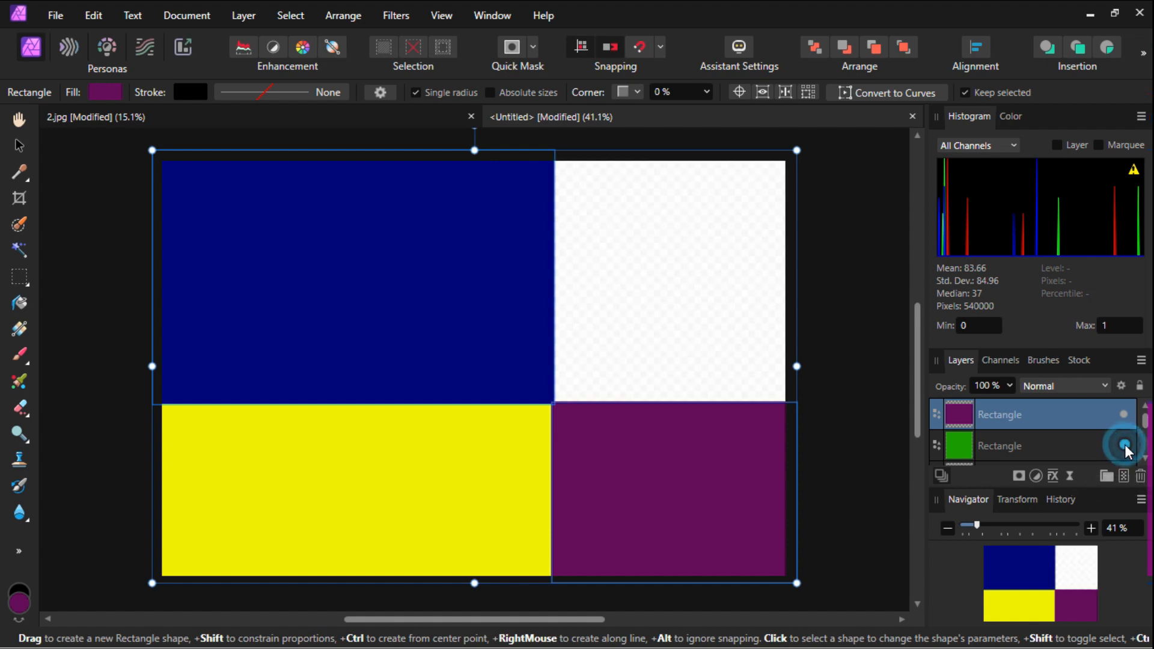
scroll(1124, 452, down, 1)
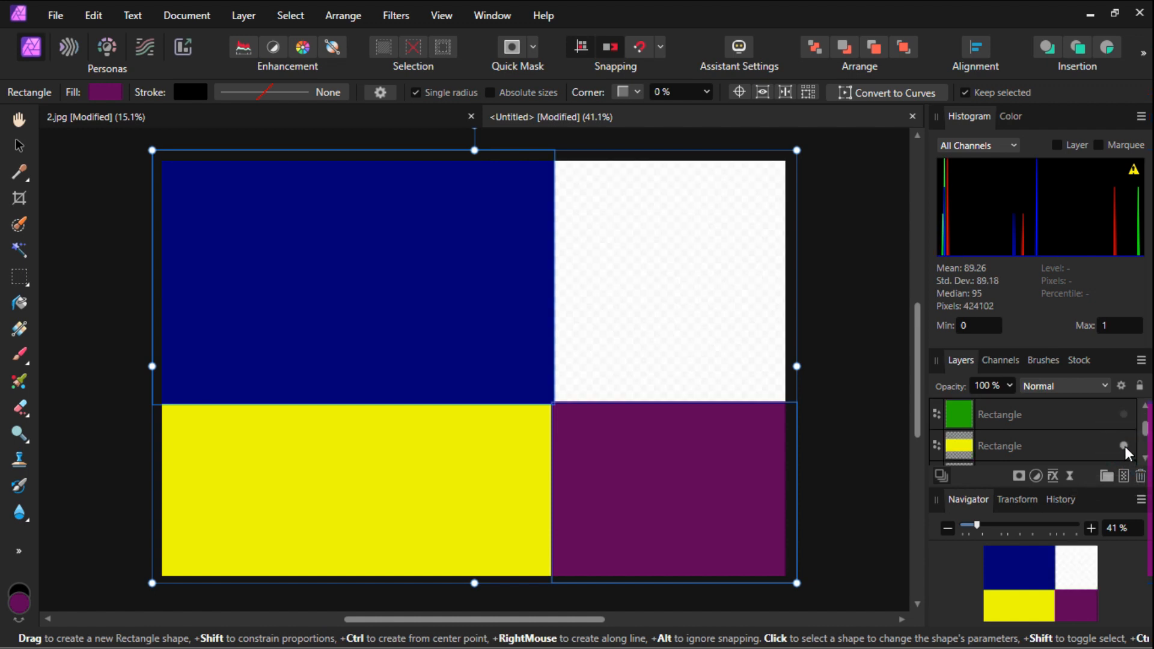
click(1124, 446)
scroll(1144, 456, down, 2)
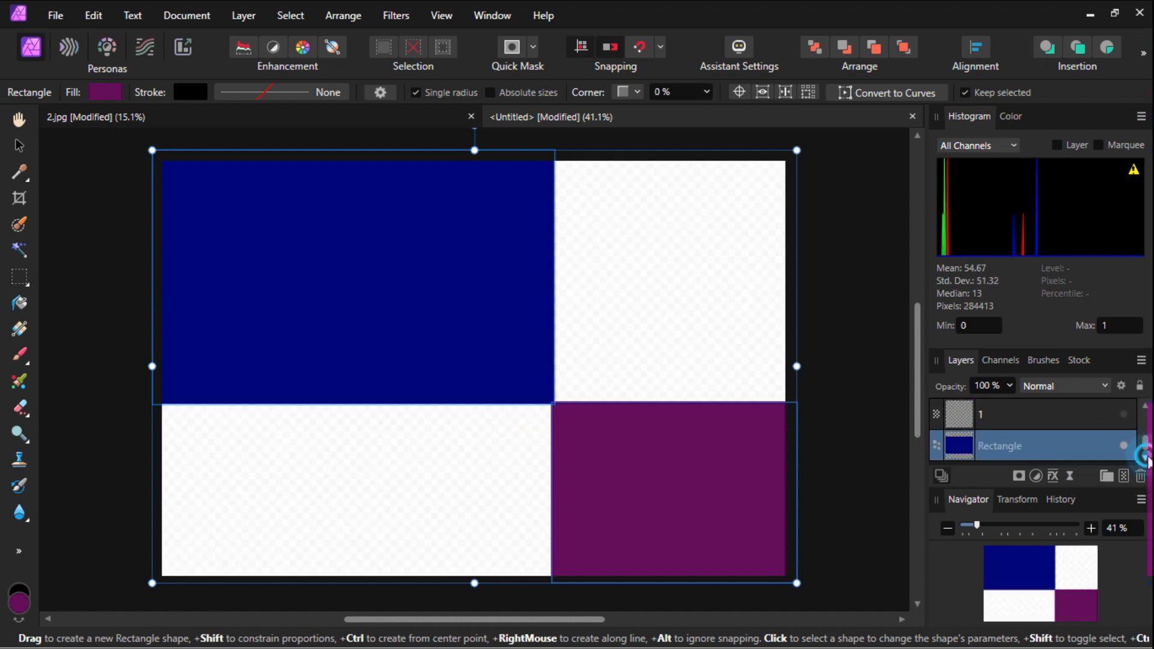
Merge the visible purple and blue rectangles into a new pixel layer with Merge Visible.
click(1146, 405)
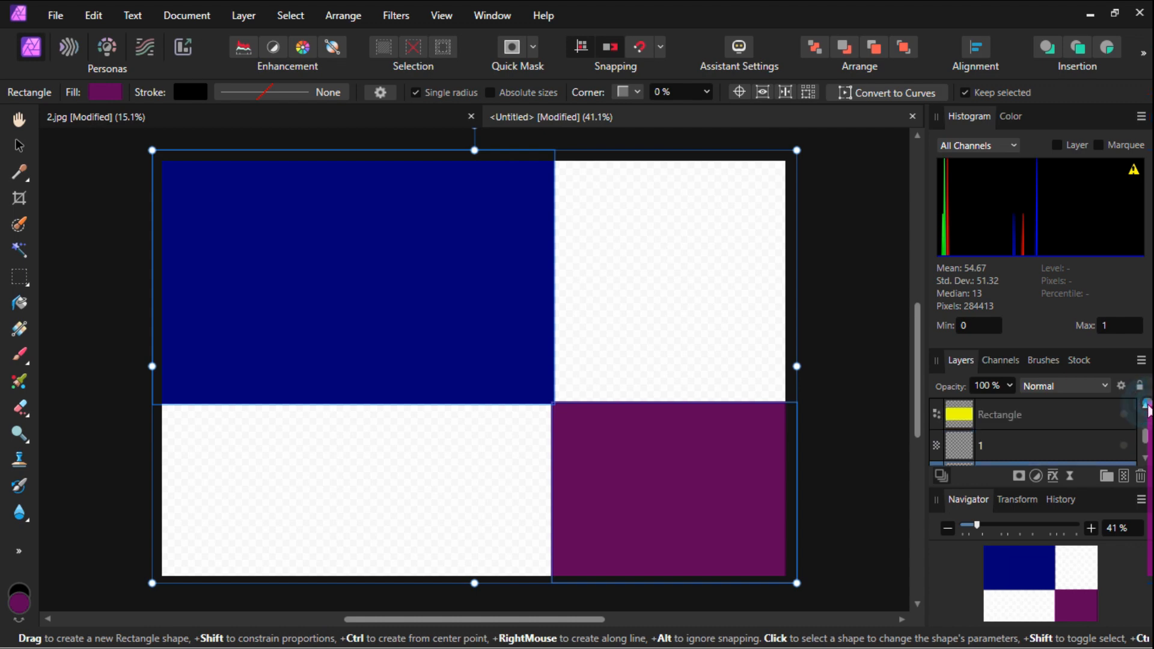
click(1146, 406)
click(1145, 405)
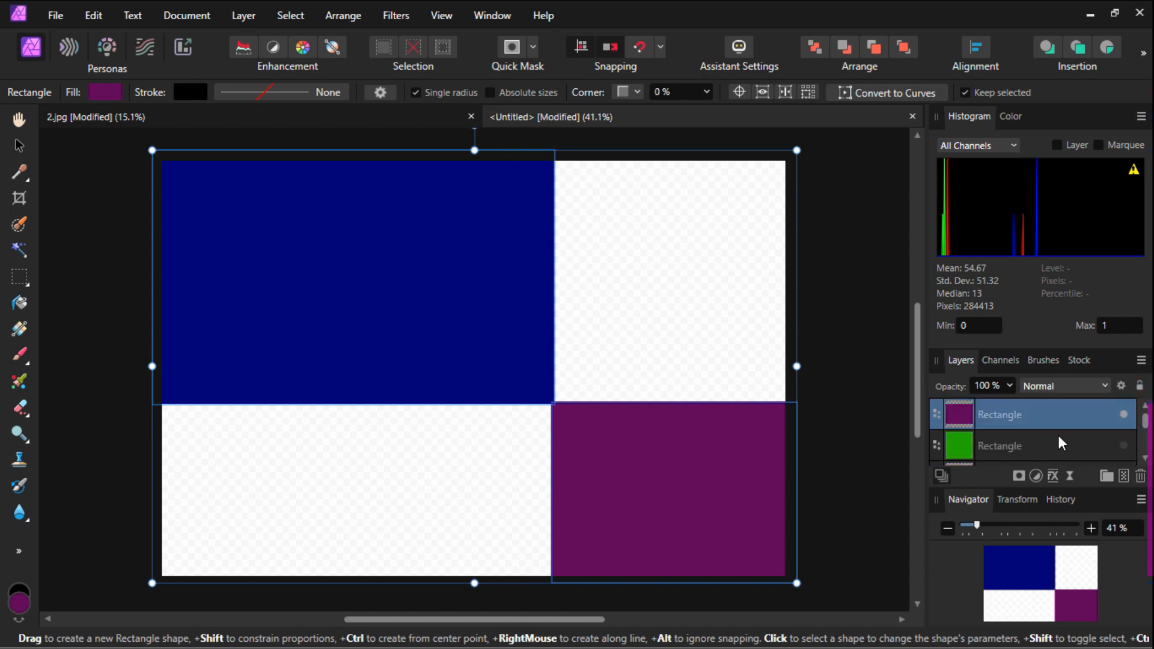
scroll(1058, 437, down, 3)
scroll(1060, 436, up, 3)
right_click(1008, 413)
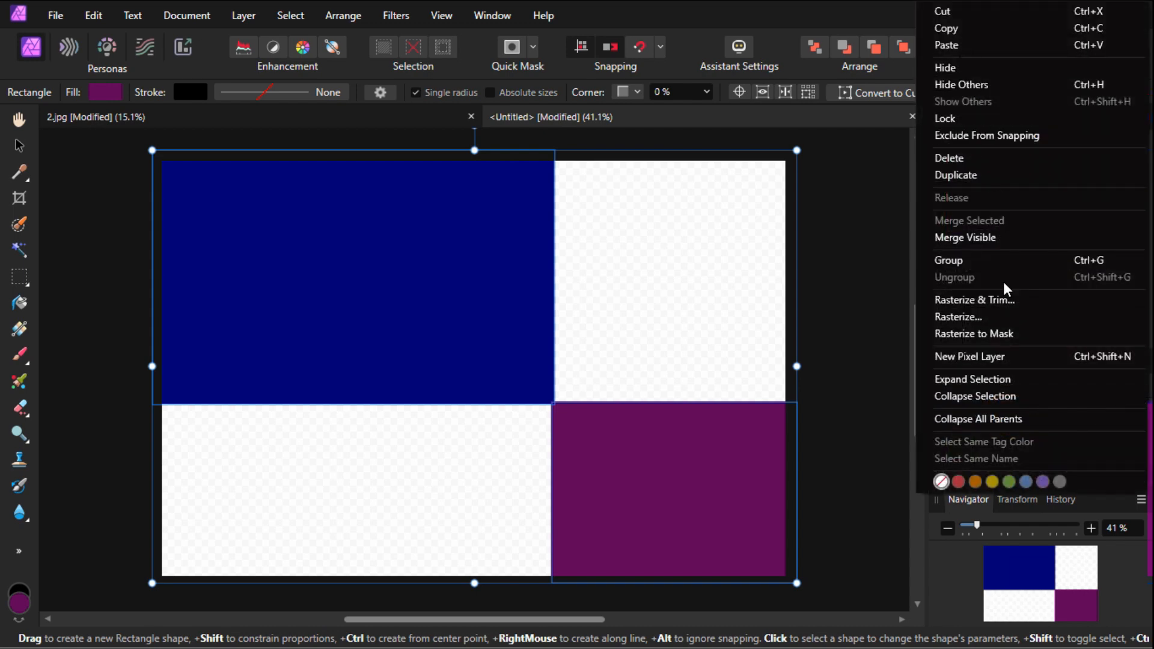
click(1000, 237)
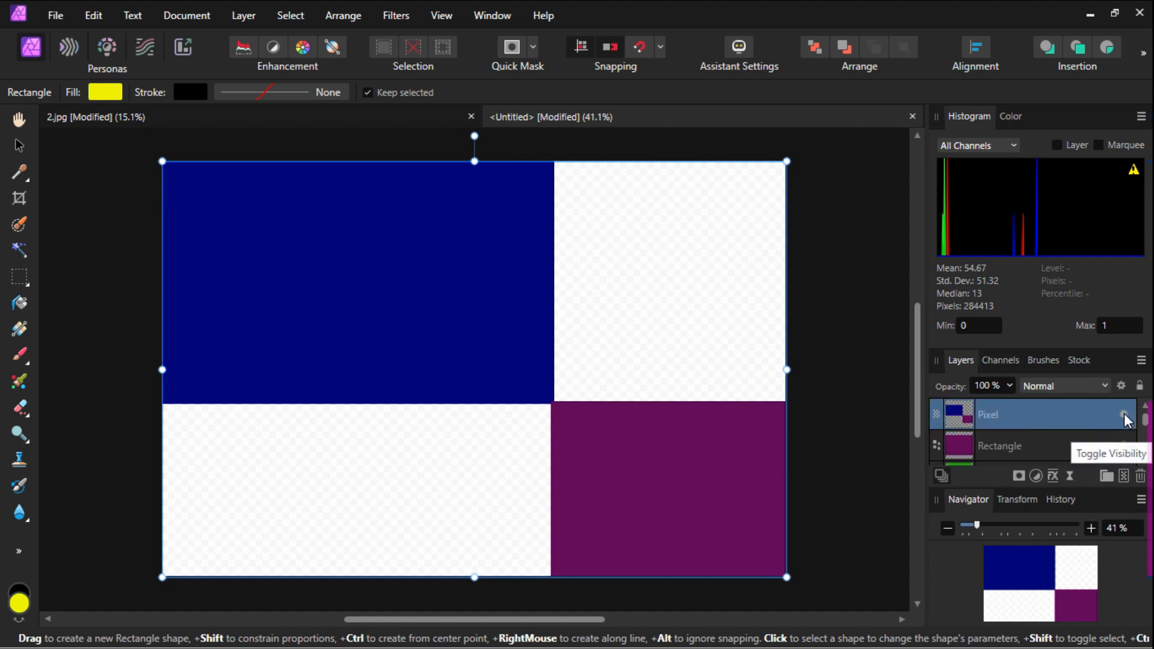
Hide the purple and blue rectangle layers and show the yellow and green rectangle layers.
click(1123, 446)
scroll(1094, 444, down, 2)
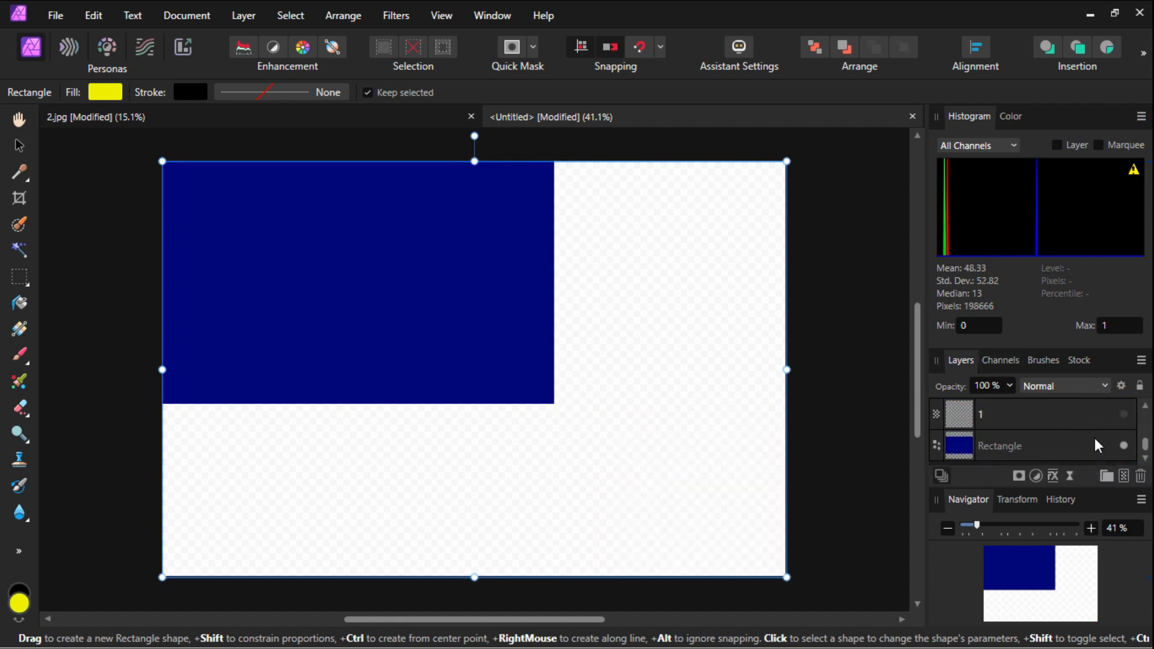
scroll(1090, 442, up, 2)
scroll(1102, 437, up, 2)
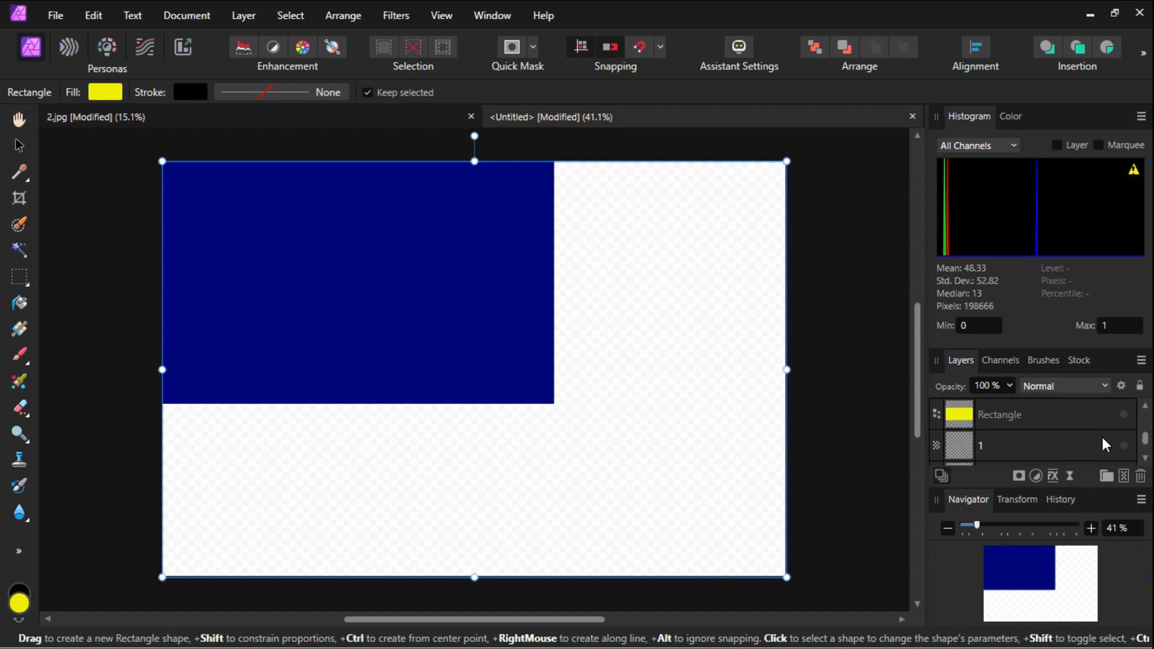
click(1124, 414)
scroll(1118, 433, down, 2)
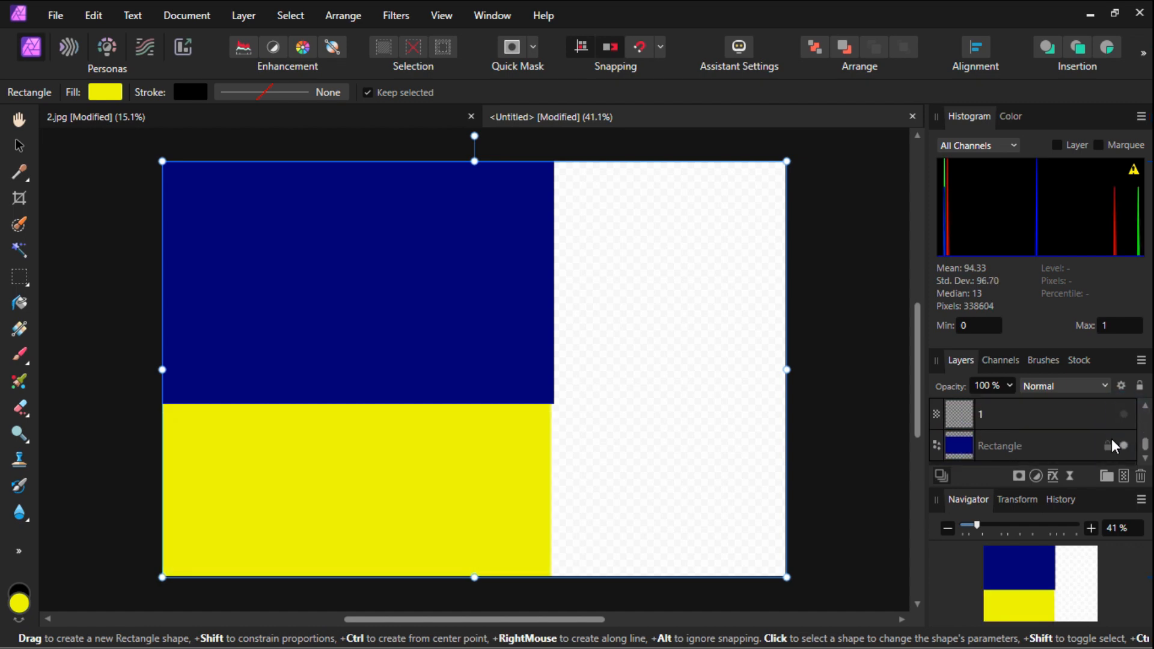
click(1123, 446)
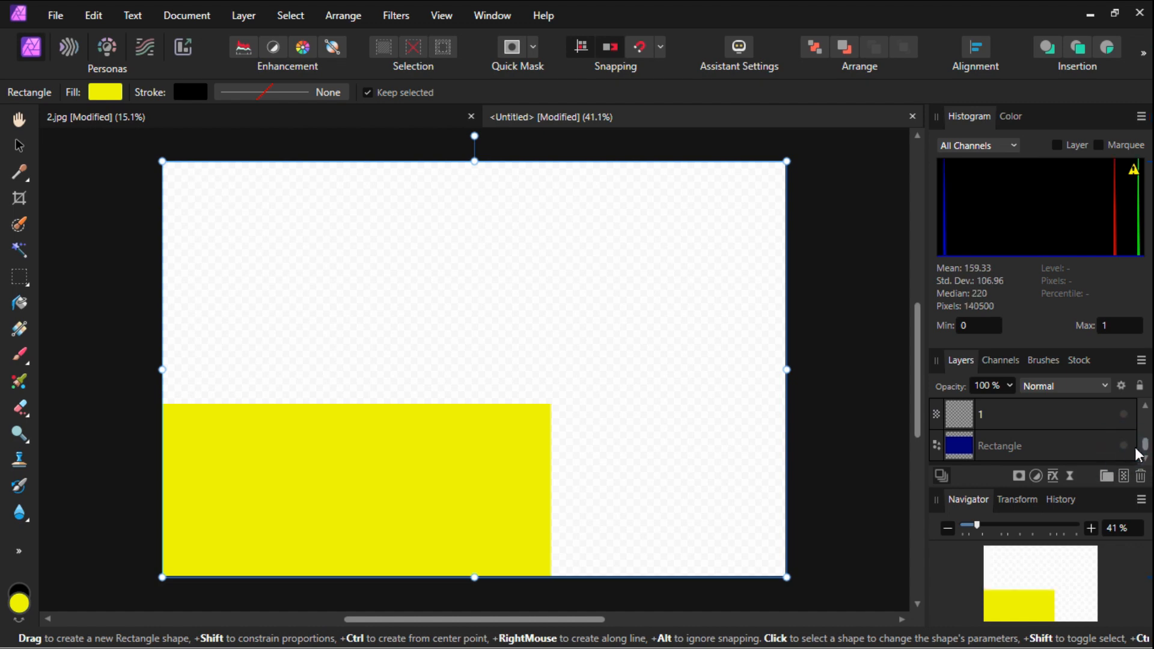
click(1145, 406)
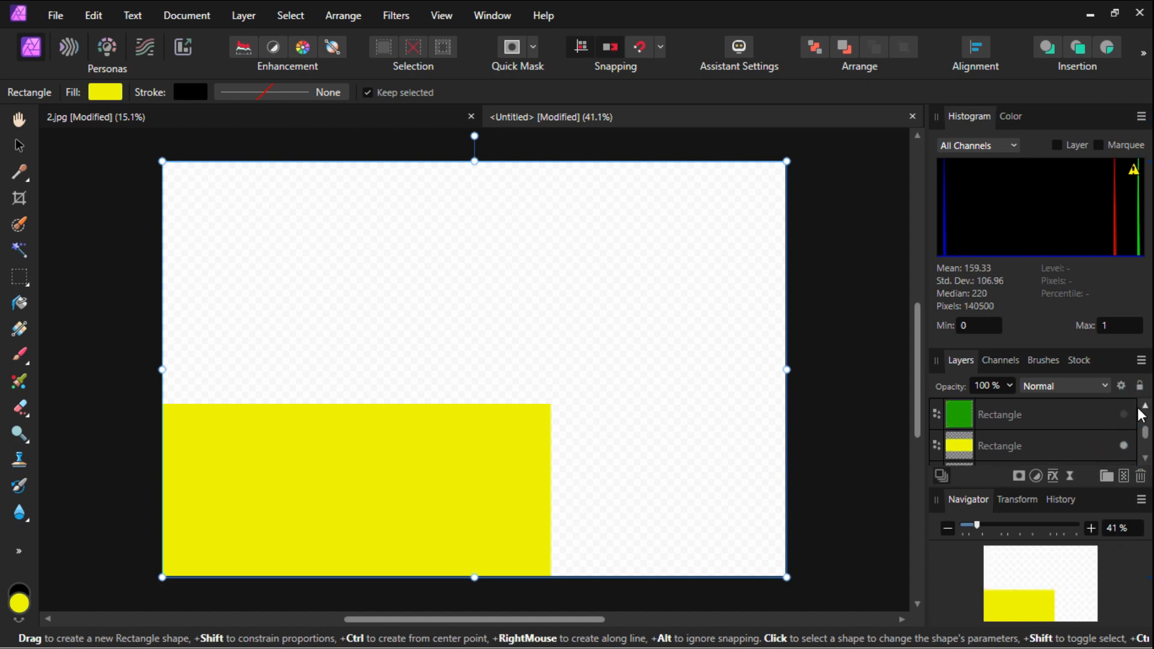
click(1124, 415)
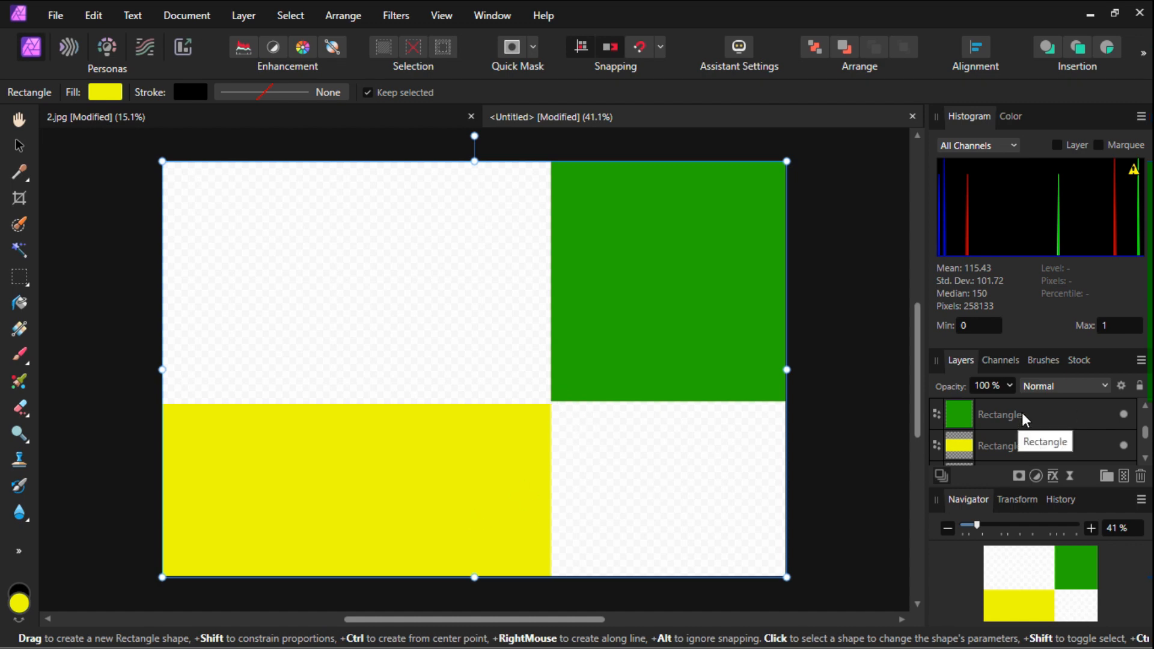
Merge the visible green and yellow rectangles into a new pixel layer with Merge Visible.
right_click(1035, 415)
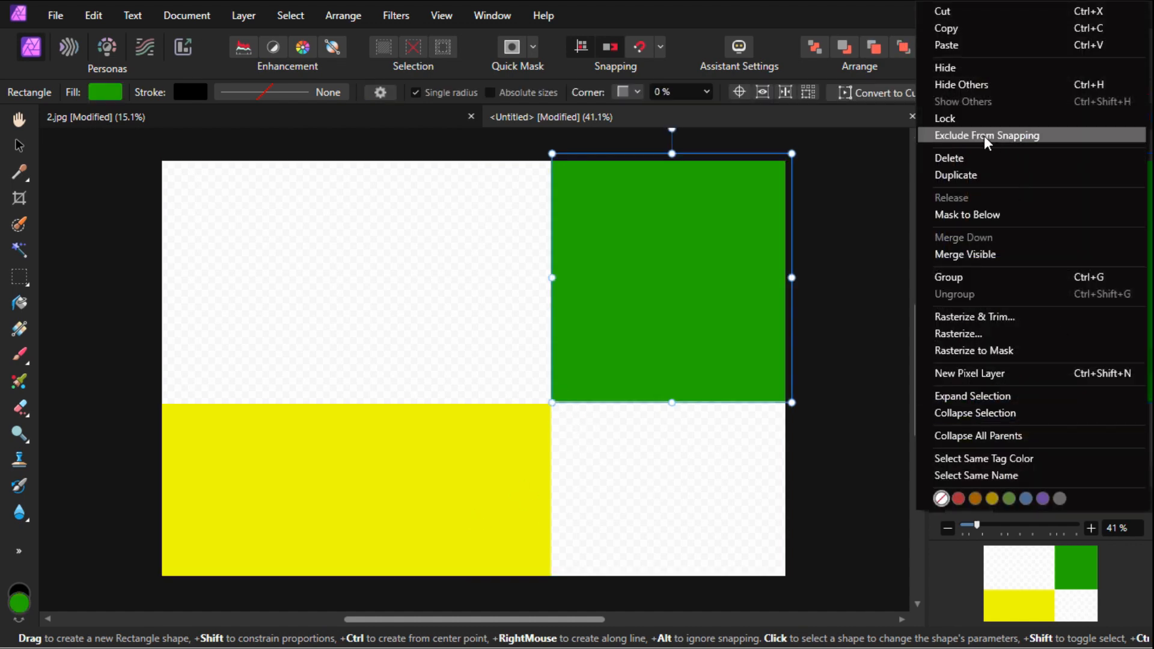
click(959, 255)
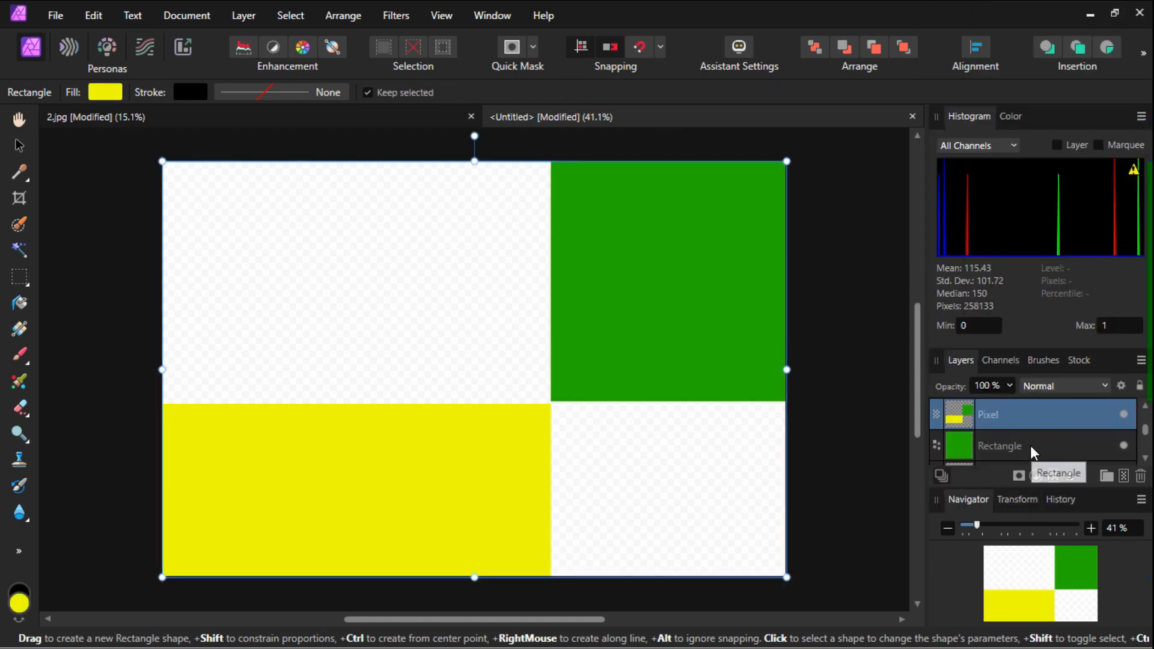
scroll(1030, 445, up, 1)
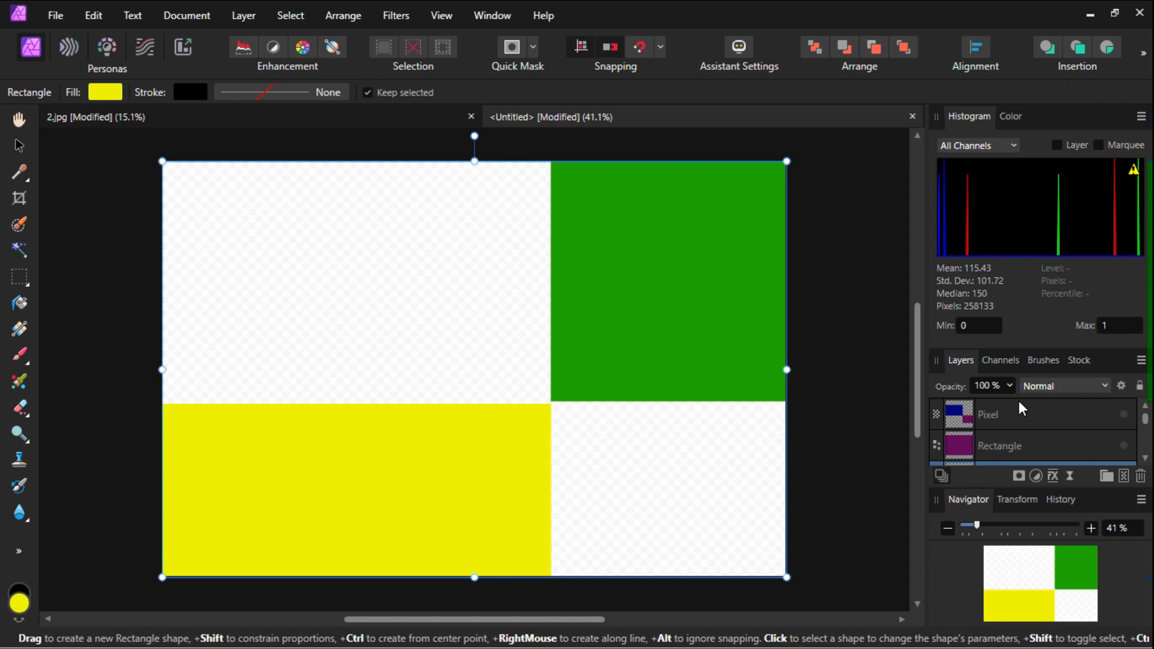
scroll(1030, 413, down, 2)
scroll(997, 431, up, 2)
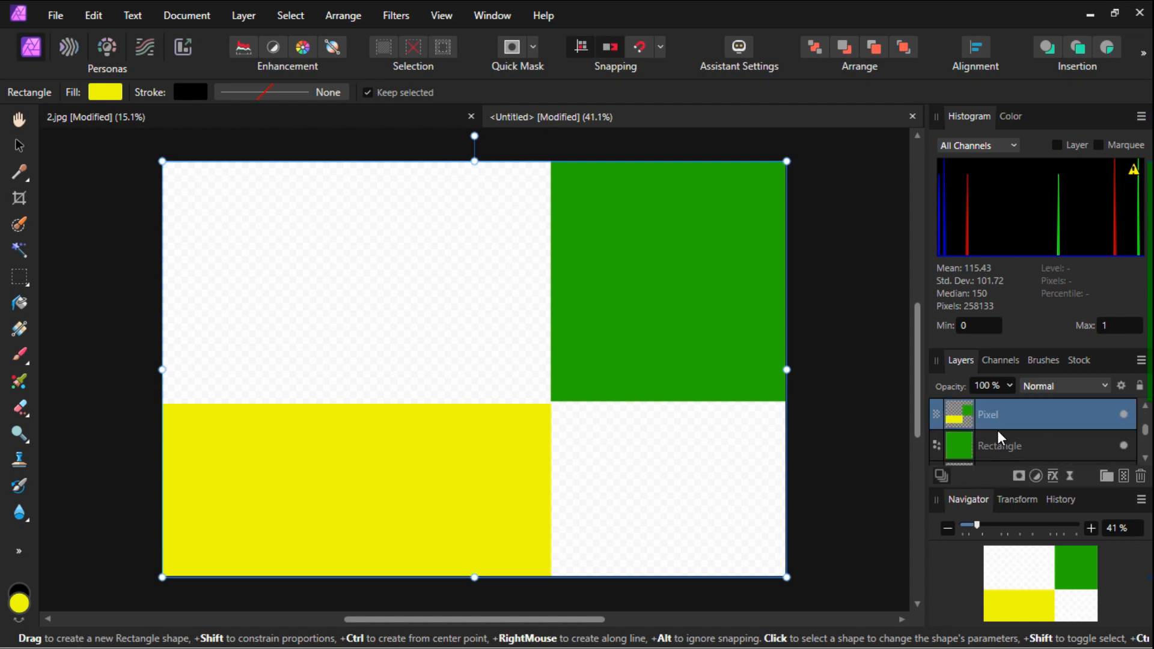
scroll(1058, 445, down, 3)
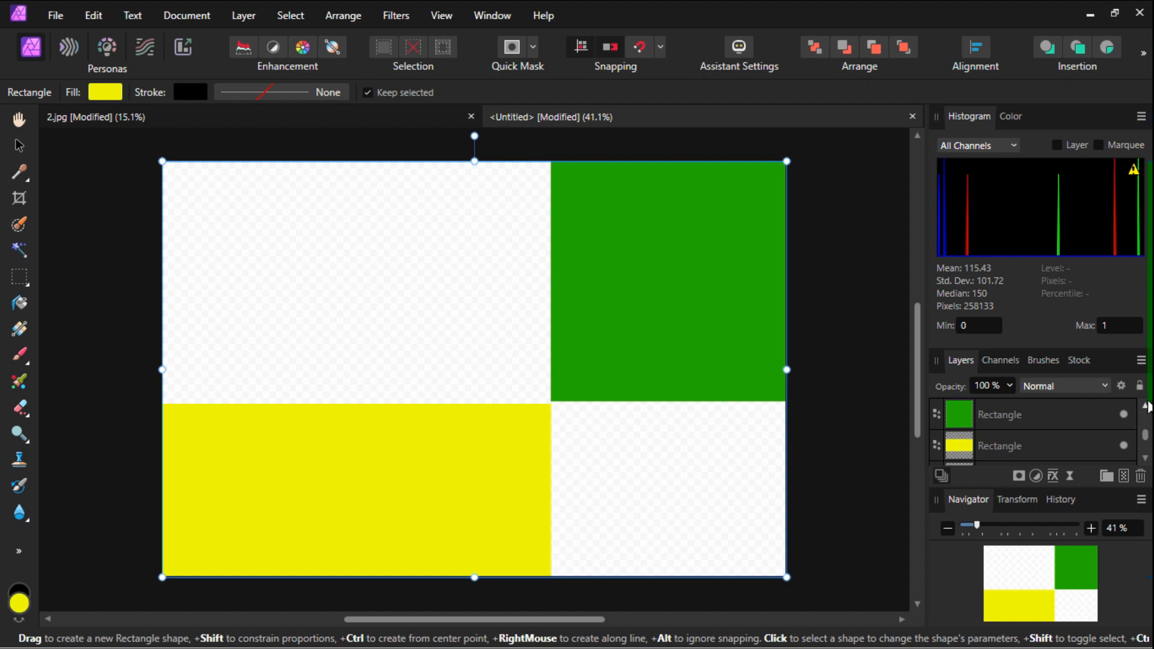
Show the merged blue and purple pixel layer again and copy it.
click(1147, 413)
click(1144, 406)
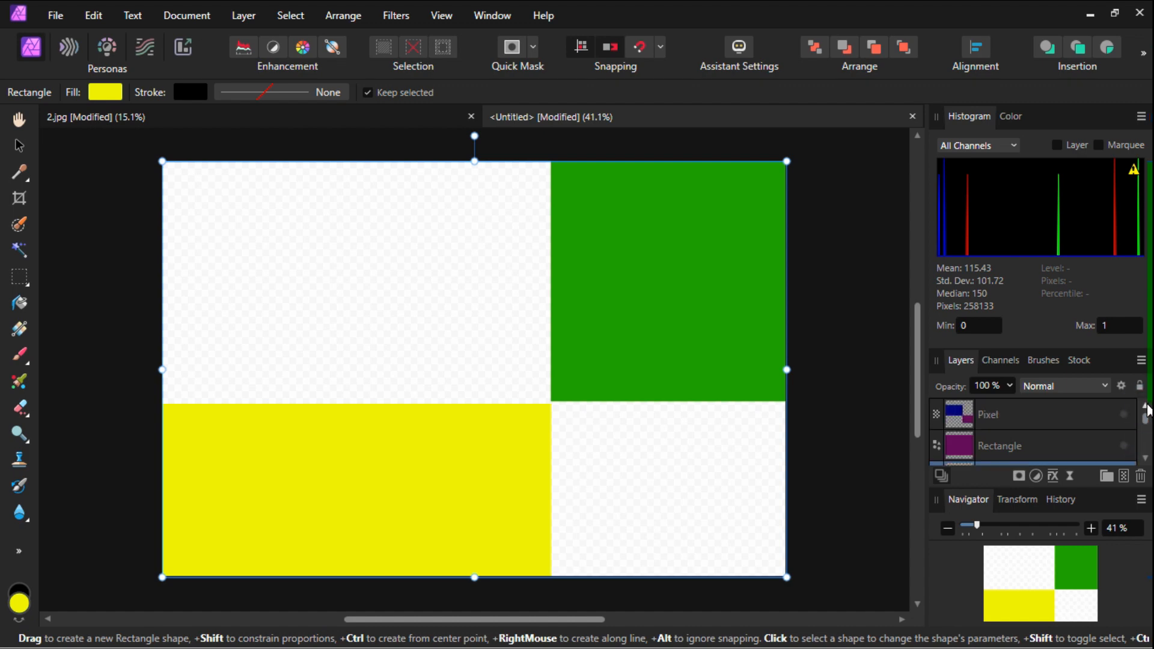
click(1123, 414)
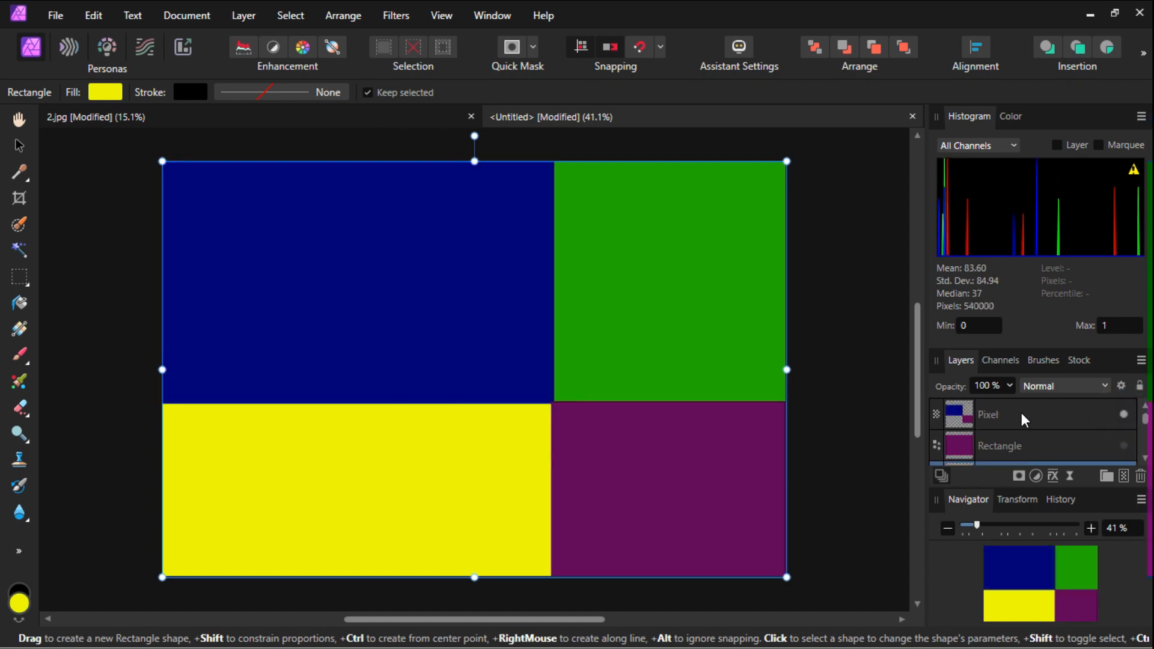
click(1022, 412)
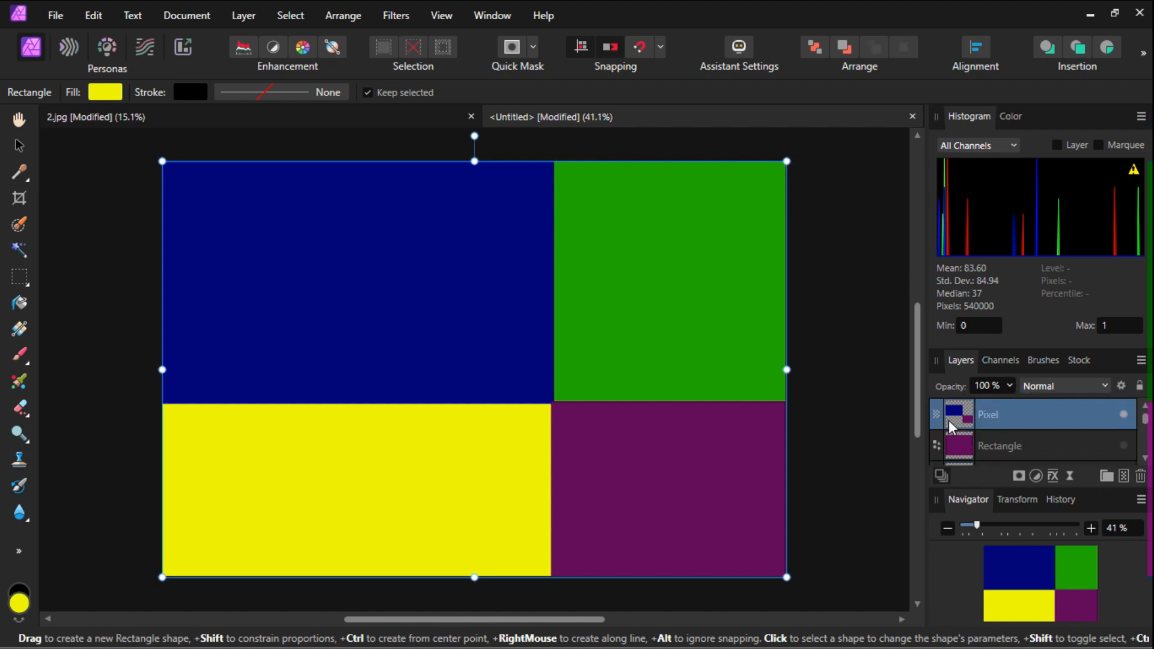
right_click(1024, 414)
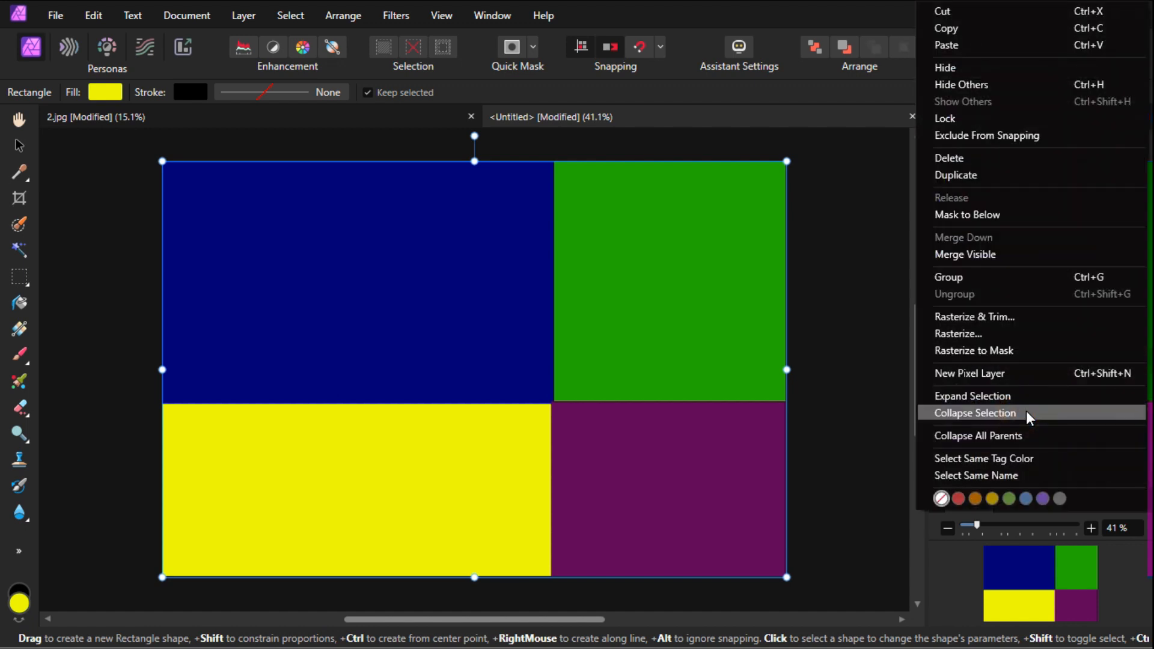
click(968, 29)
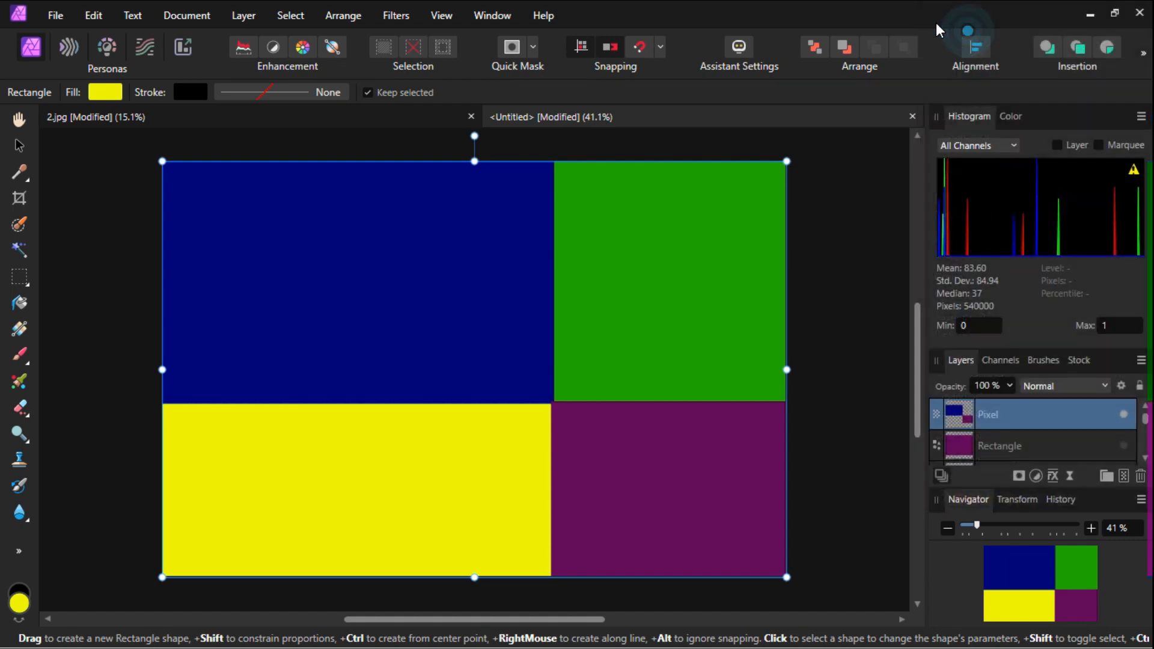
Paste the copied blue and purple layer directly above the Background layer in the 2.jpg document.
click(372, 113)
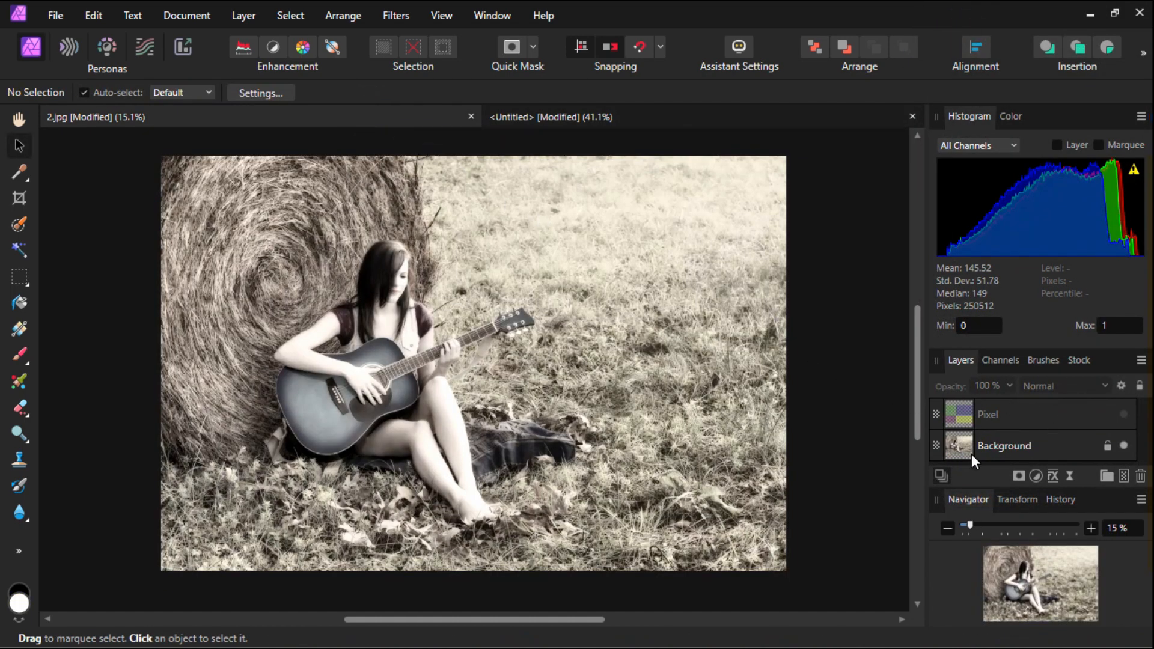
click(1007, 447)
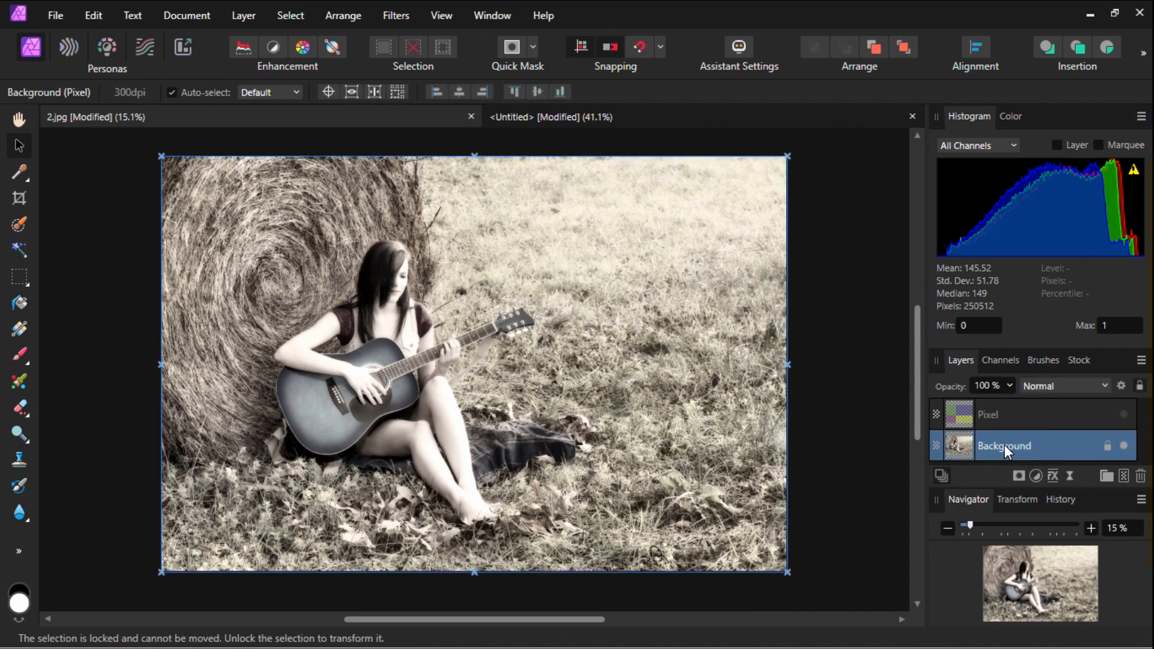
right_click(1005, 444)
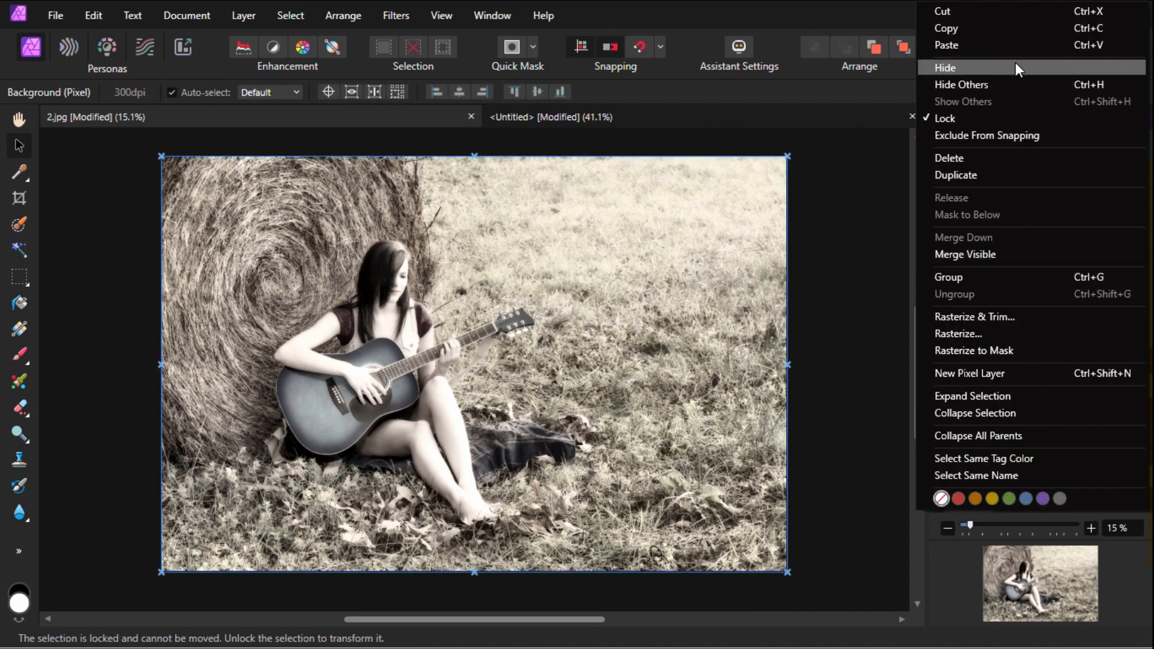
click(997, 44)
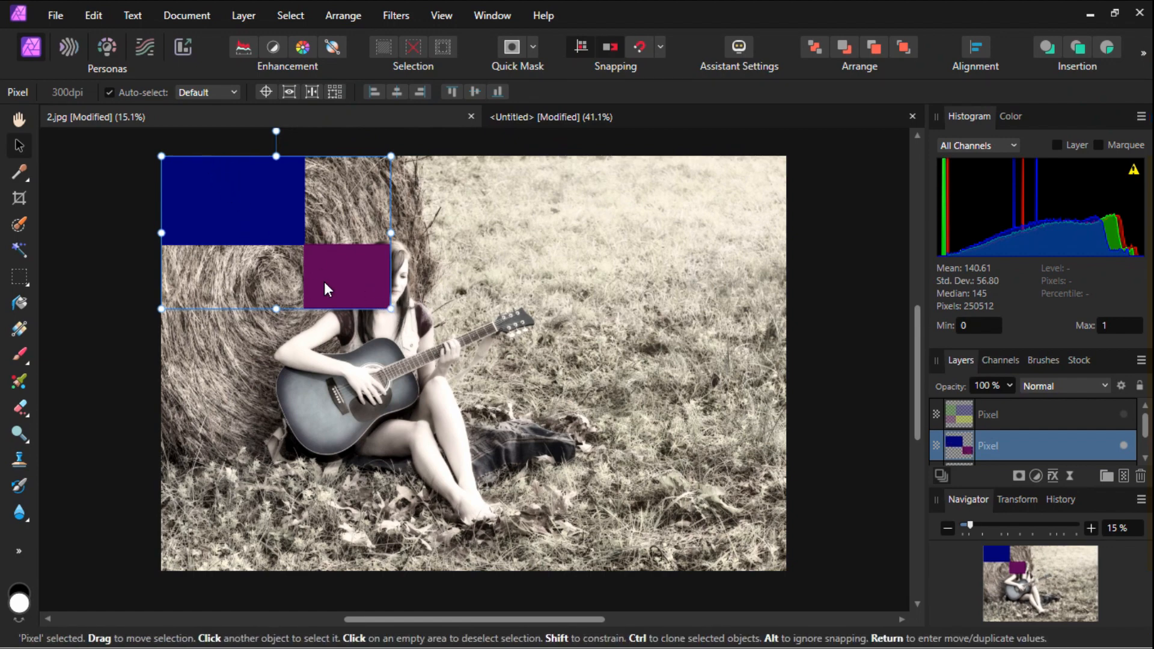
Enlarge the pasted blue and purple layer from its corners until it covers the whole photo.
drag(391, 309, 771, 559)
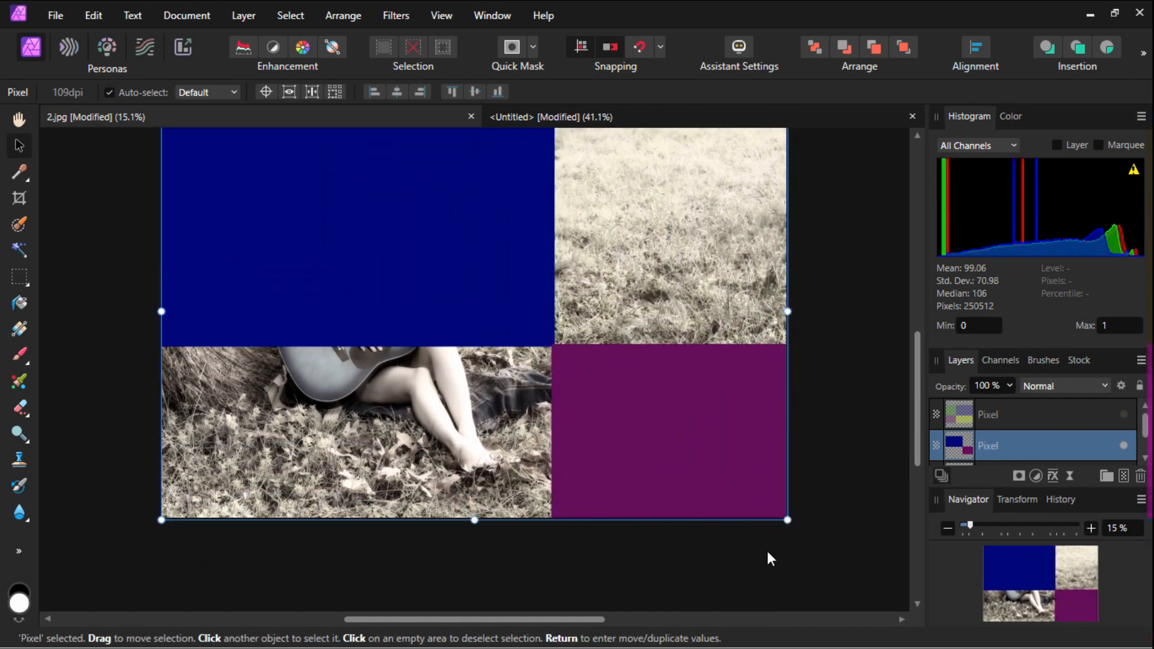
scroll(92, 330, up, 2)
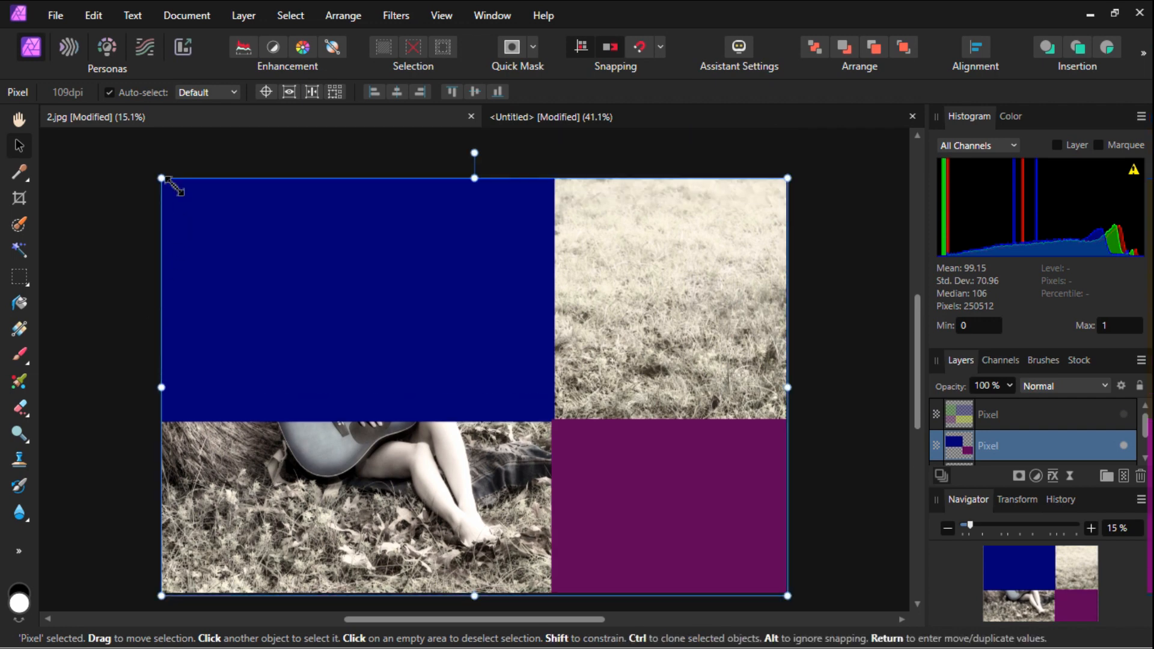
drag(162, 179, 161, 176)
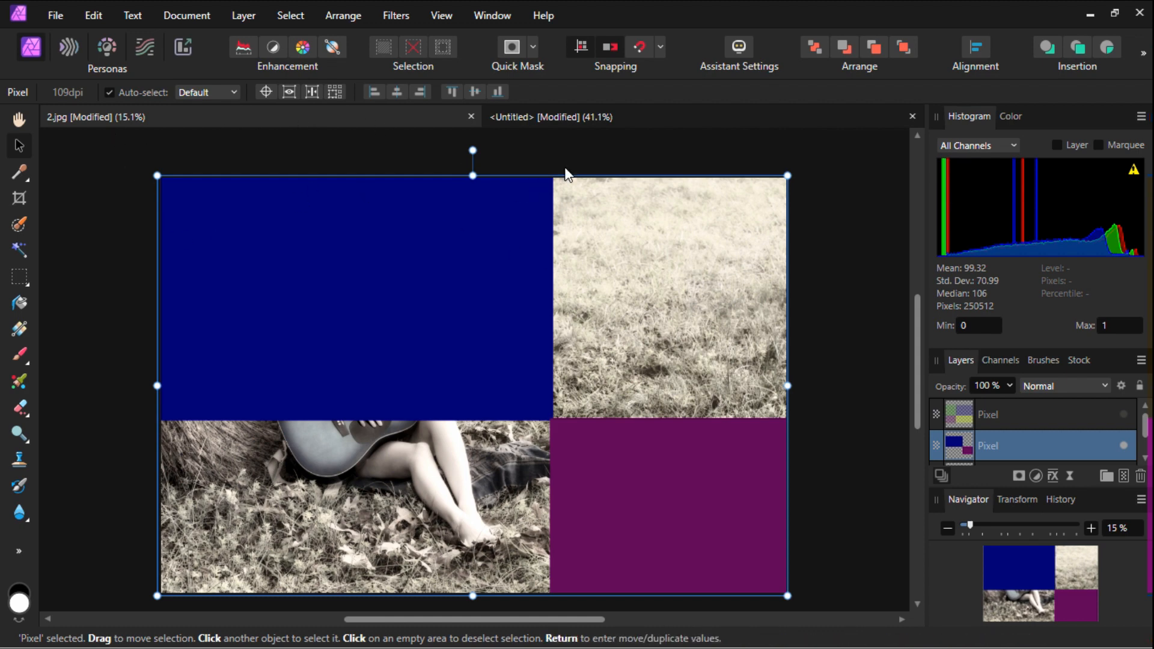
Return to the untitled document and look through its layer stack for the merged green and yellow pixel layer.
click(625, 118)
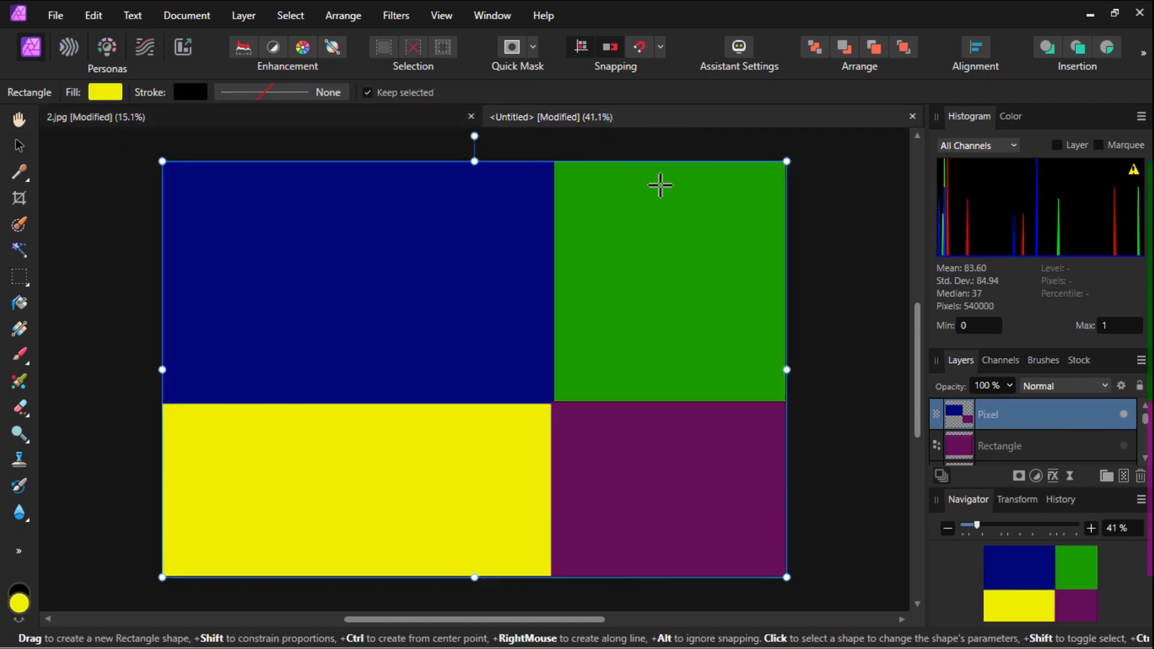
scroll(1042, 444, down, 2)
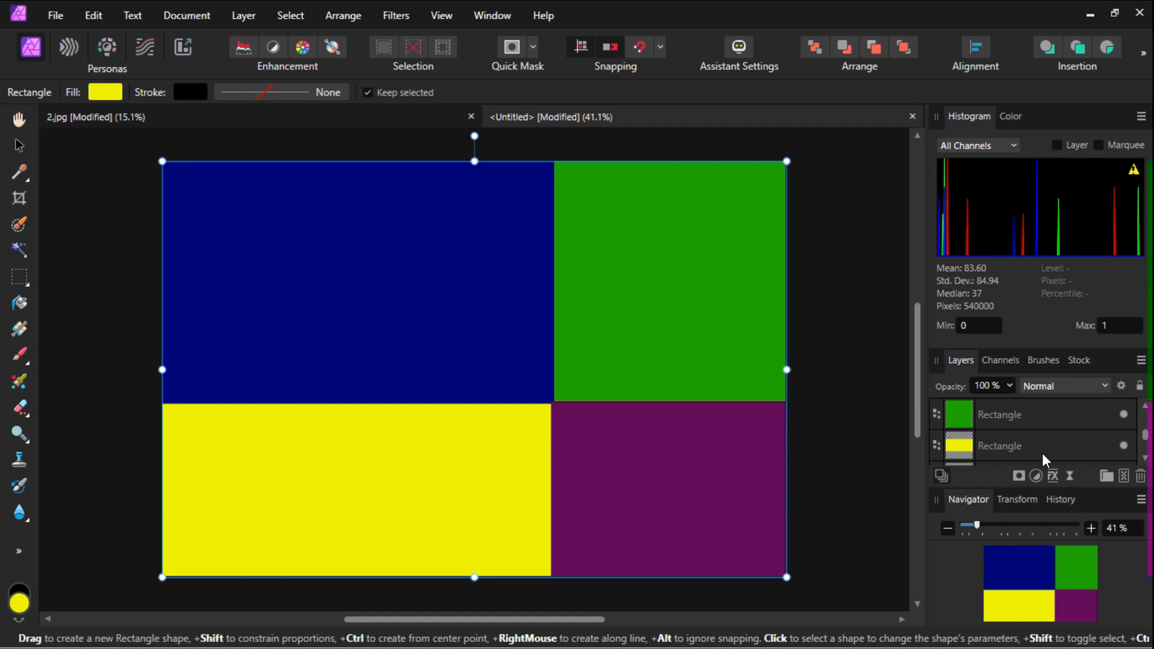
scroll(1042, 451, down, 2)
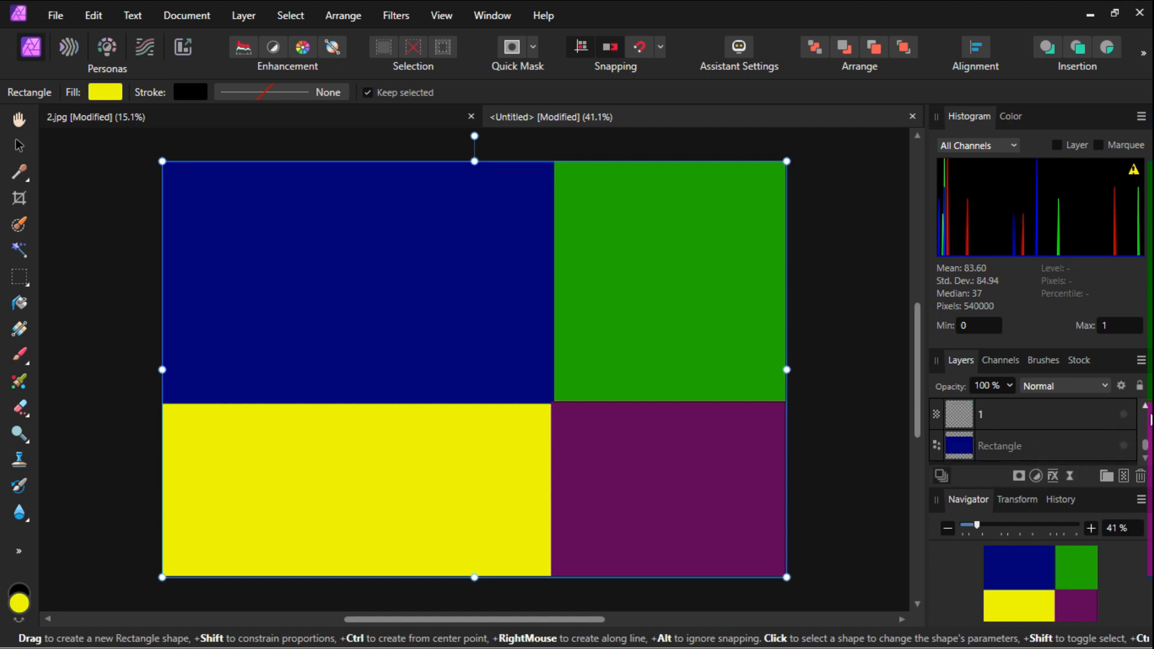
scroll(1045, 425, up, 4)
scroll(1044, 424, down, 4)
scroll(1043, 421, up, 4)
scroll(1043, 420, down, 2)
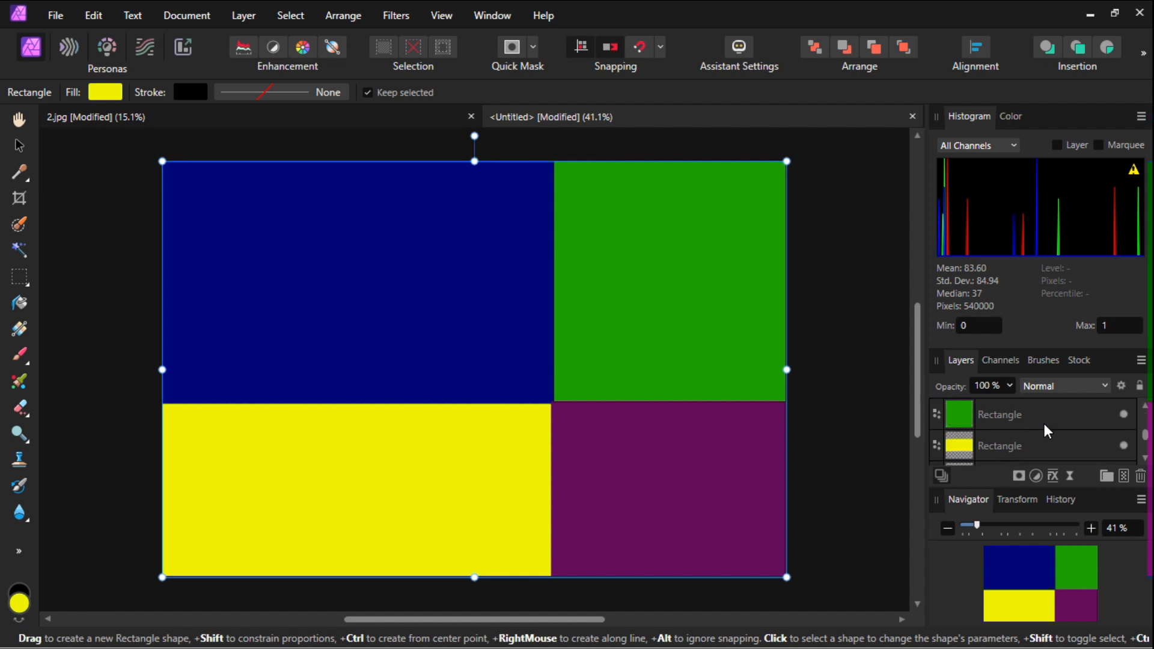
scroll(1043, 421, up, 2)
scroll(1043, 421, down, 4)
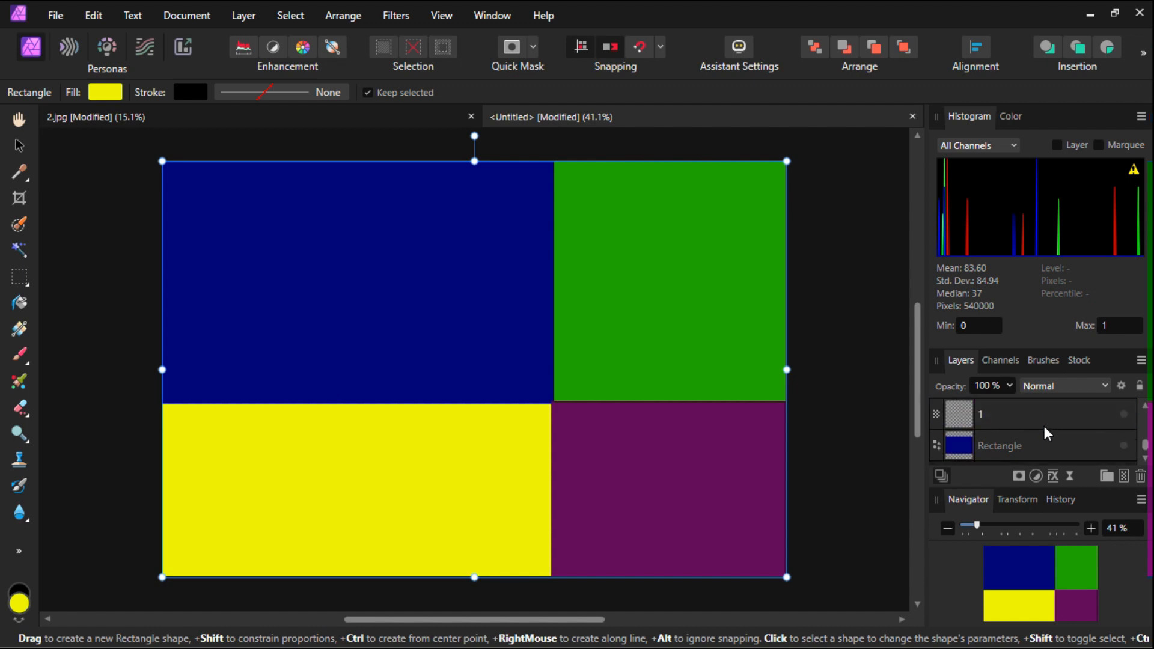
scroll(1043, 427, up, 3)
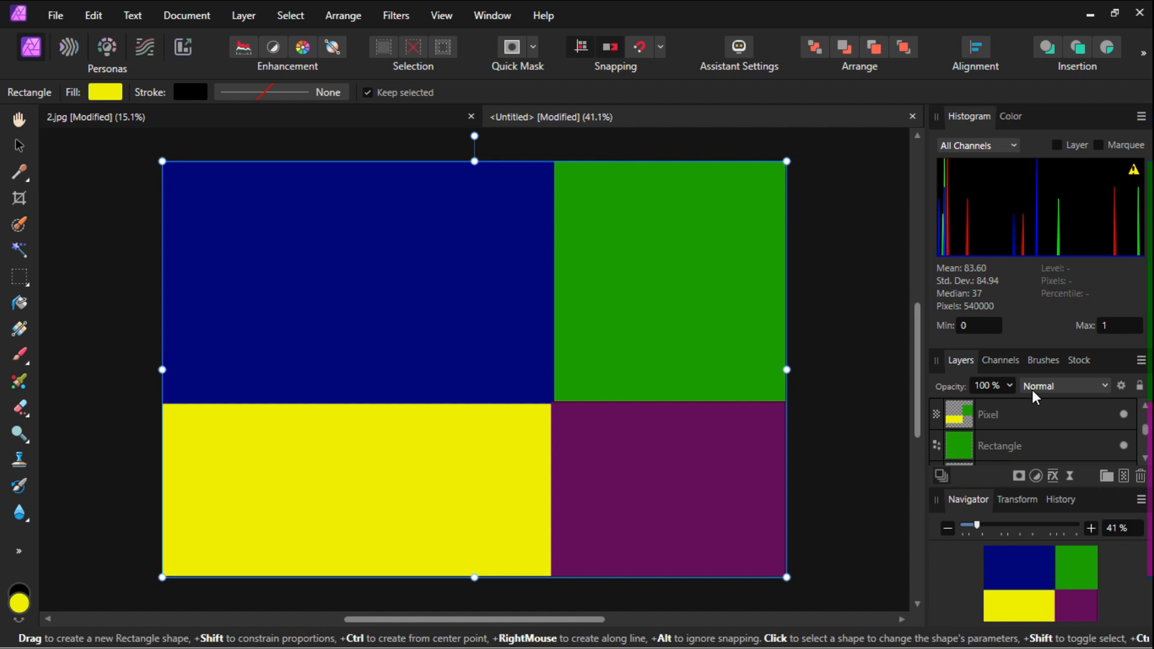
scroll(1143, 414, up, 3)
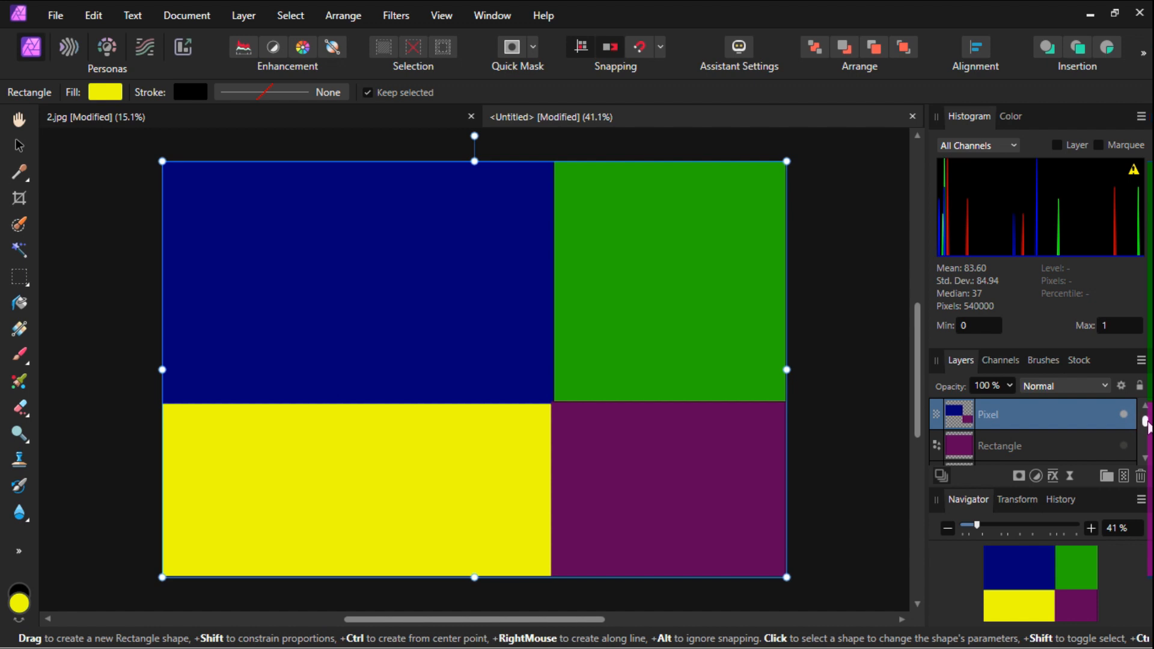
Copy the merged green and yellow pixel layer and switch back to the 2.jpg document.
drag(1146, 423, 1146, 432)
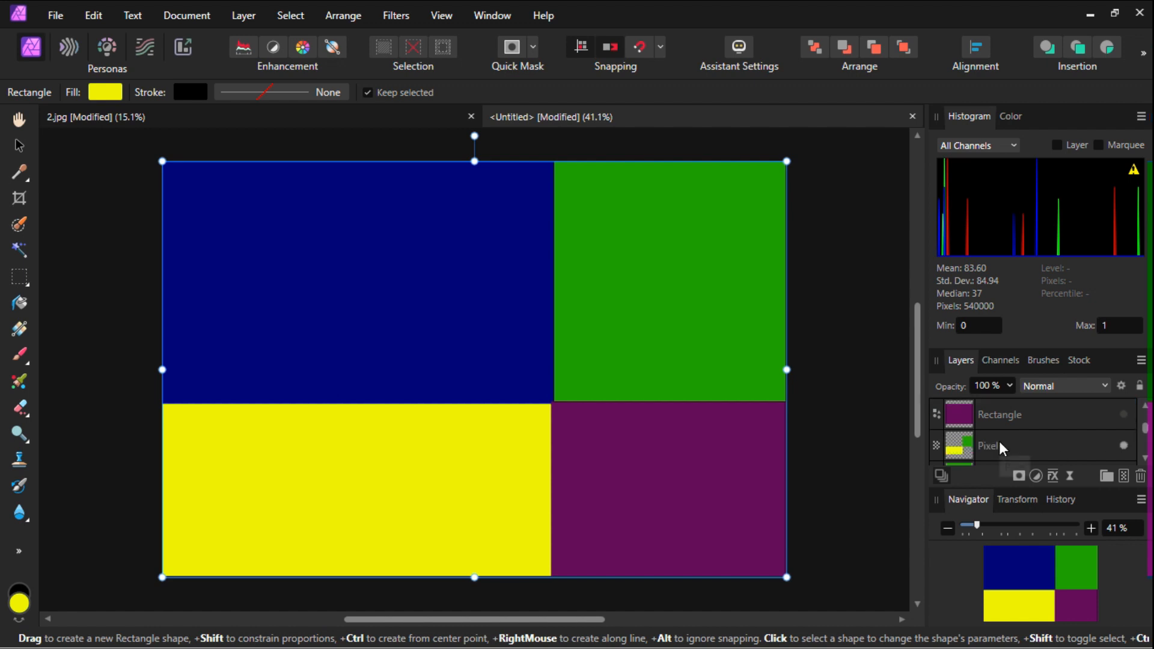
click(1019, 446)
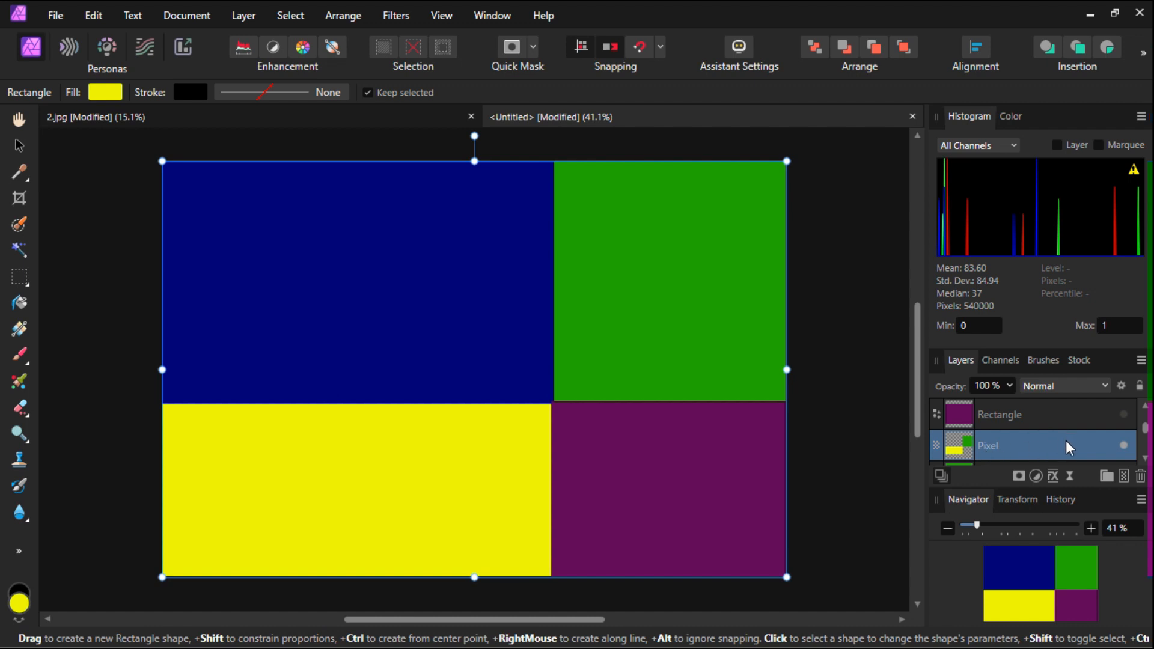
right_click(1029, 446)
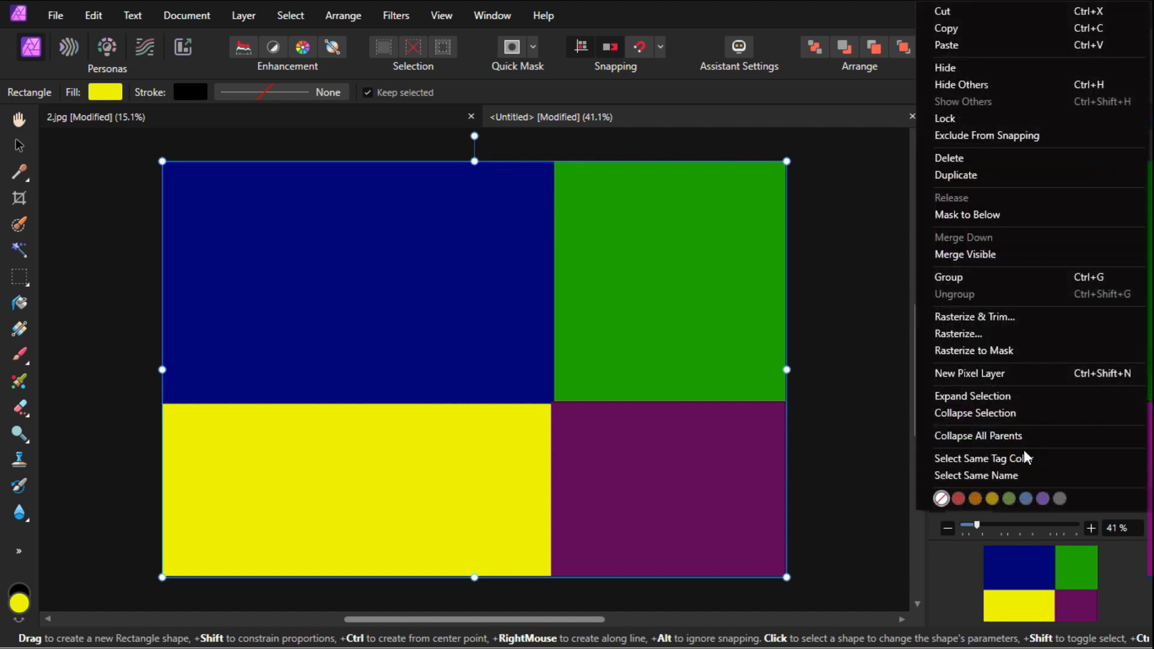
click(1000, 27)
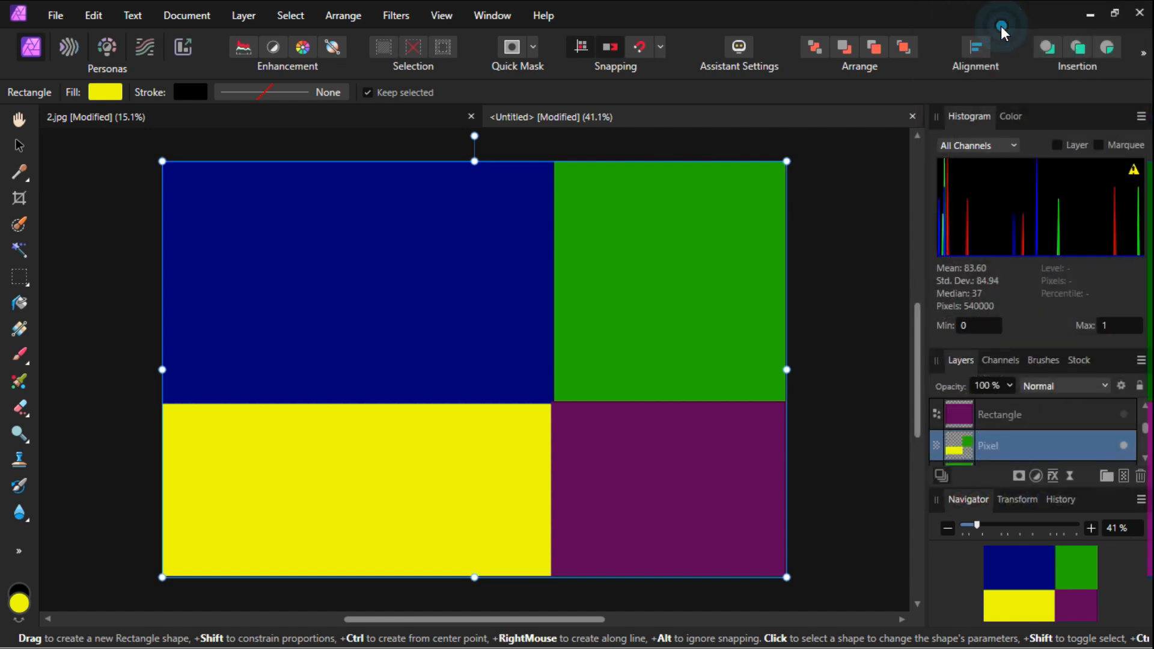
click(289, 115)
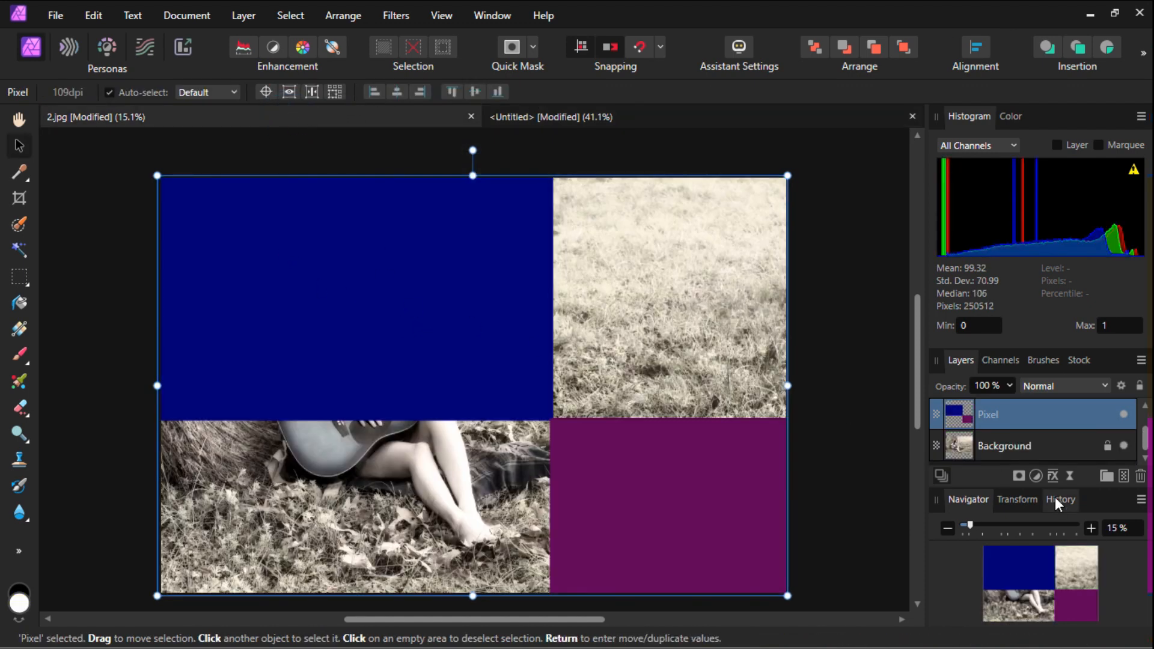
Paste the copied green and yellow layer directly above the Background layer.
click(990, 446)
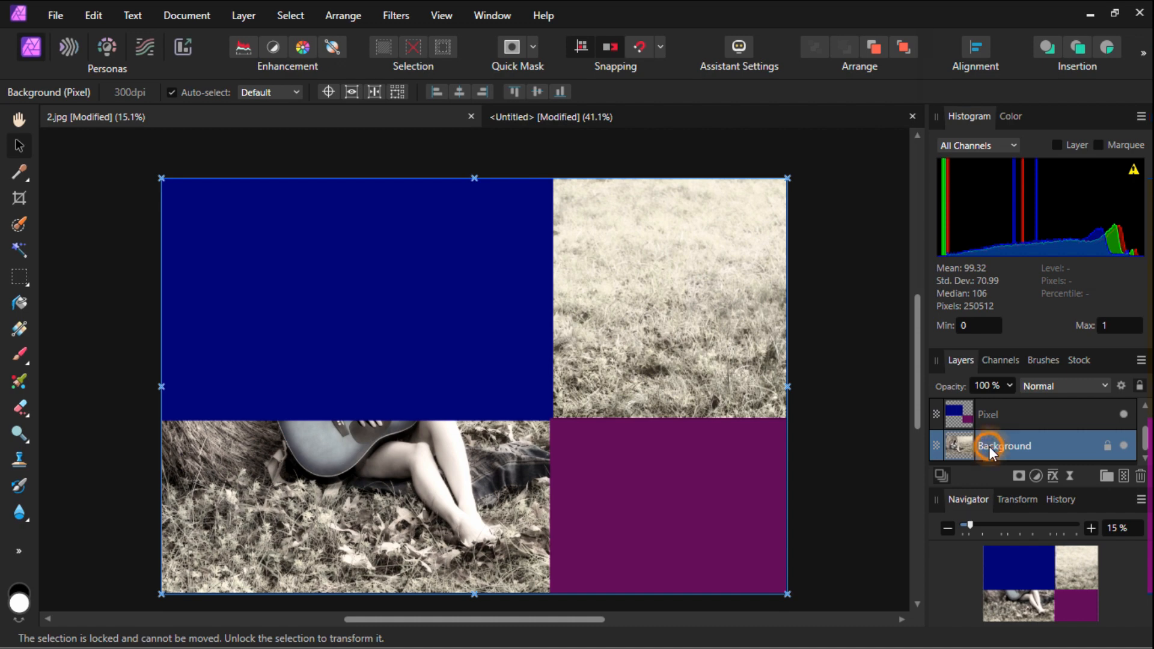
right_click(989, 446)
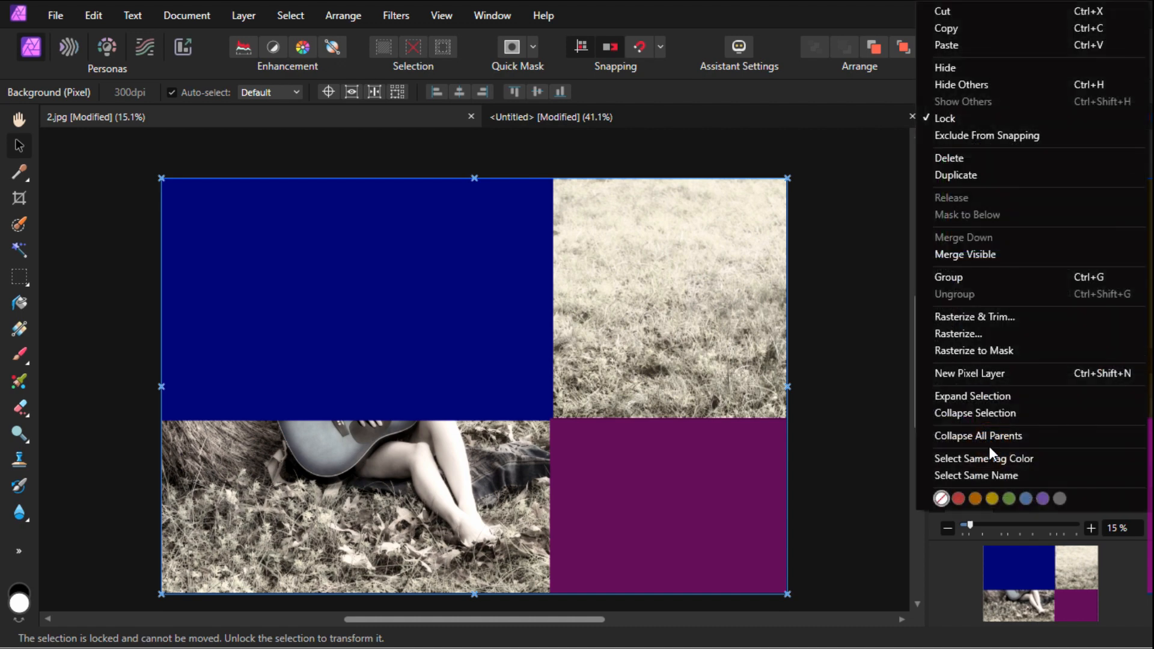
click(996, 43)
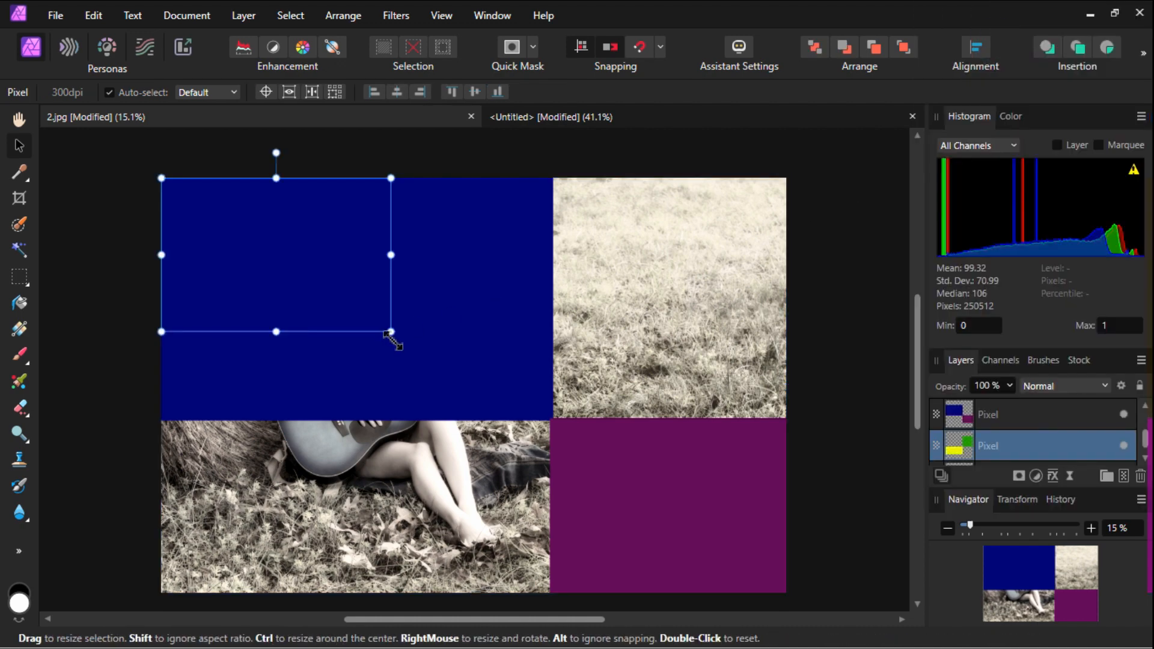
Enlarge the pasted green and yellow layer from its corners until it covers the whole photo.
drag(394, 341, 764, 548)
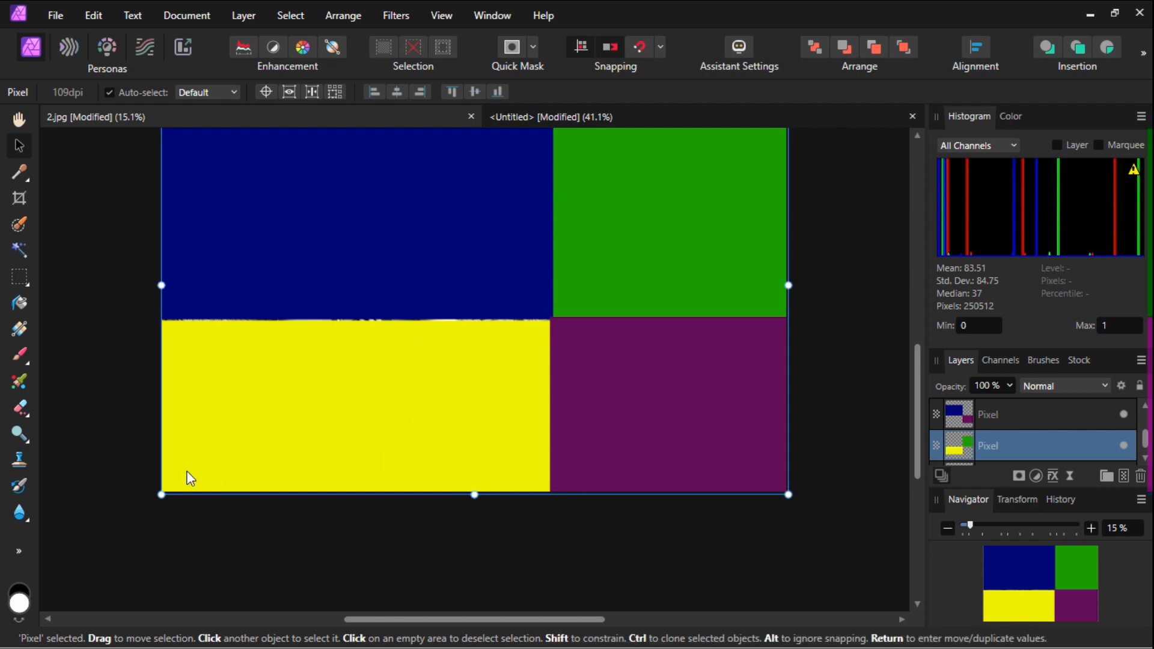
scroll(107, 418, up, 2)
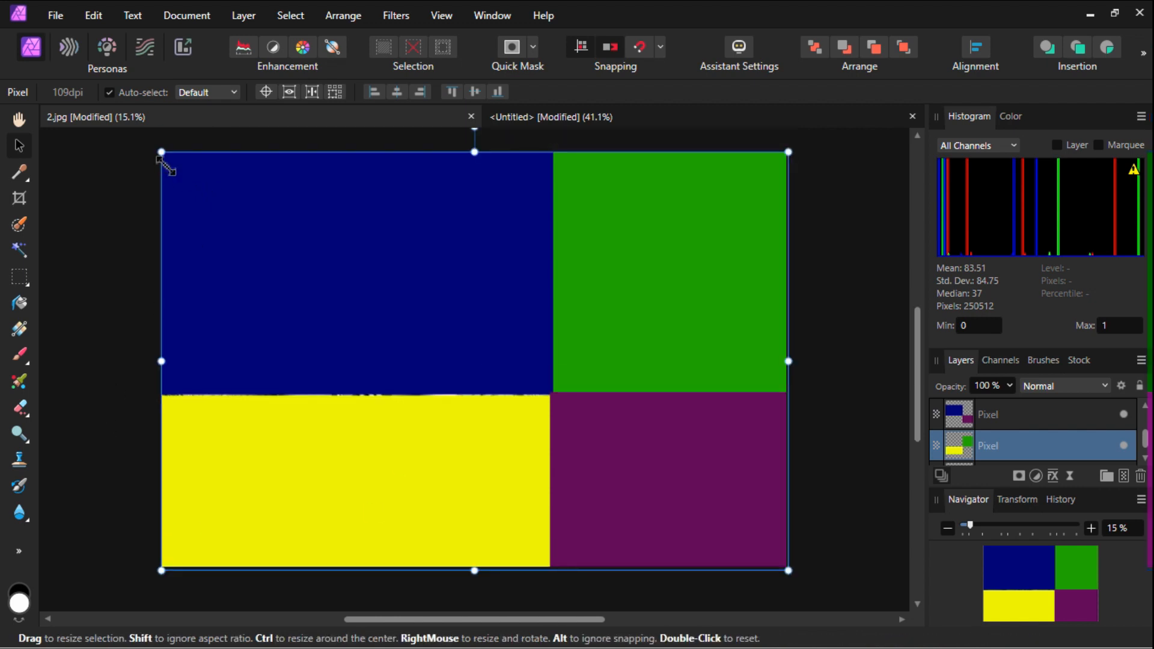
drag(166, 155, 194, 182)
scroll(846, 303, down, 3)
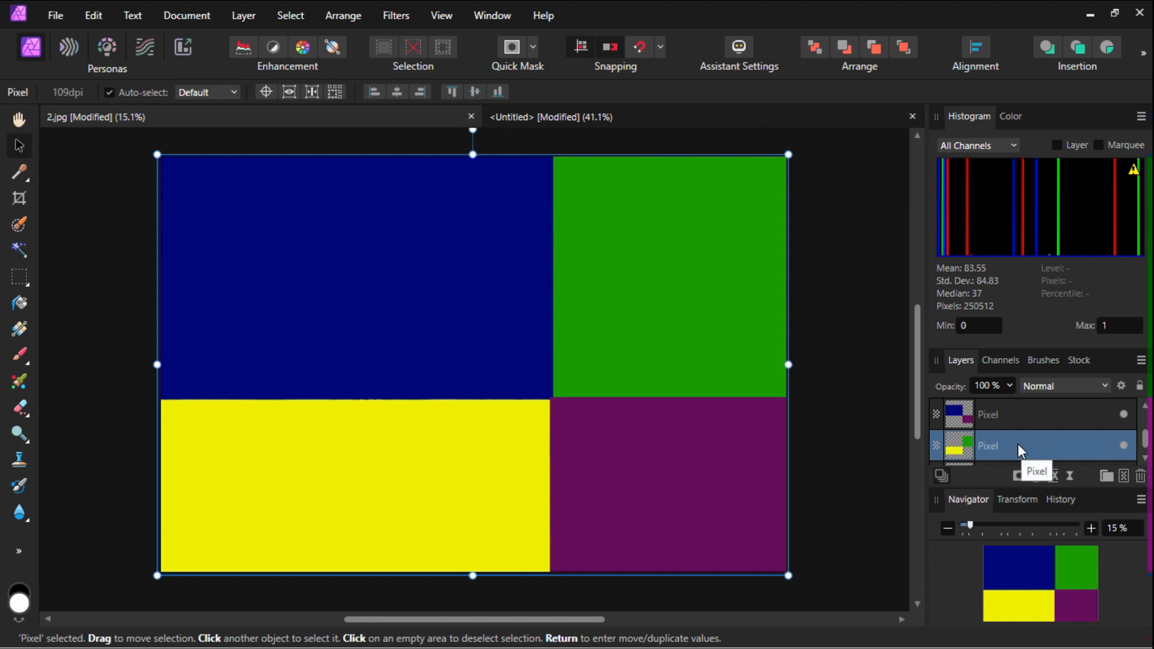
Lower the green and yellow layer's opacity to 45% and the blue and purple layer's opacity to 57%.
click(1009, 386)
drag(1010, 405, 944, 408)
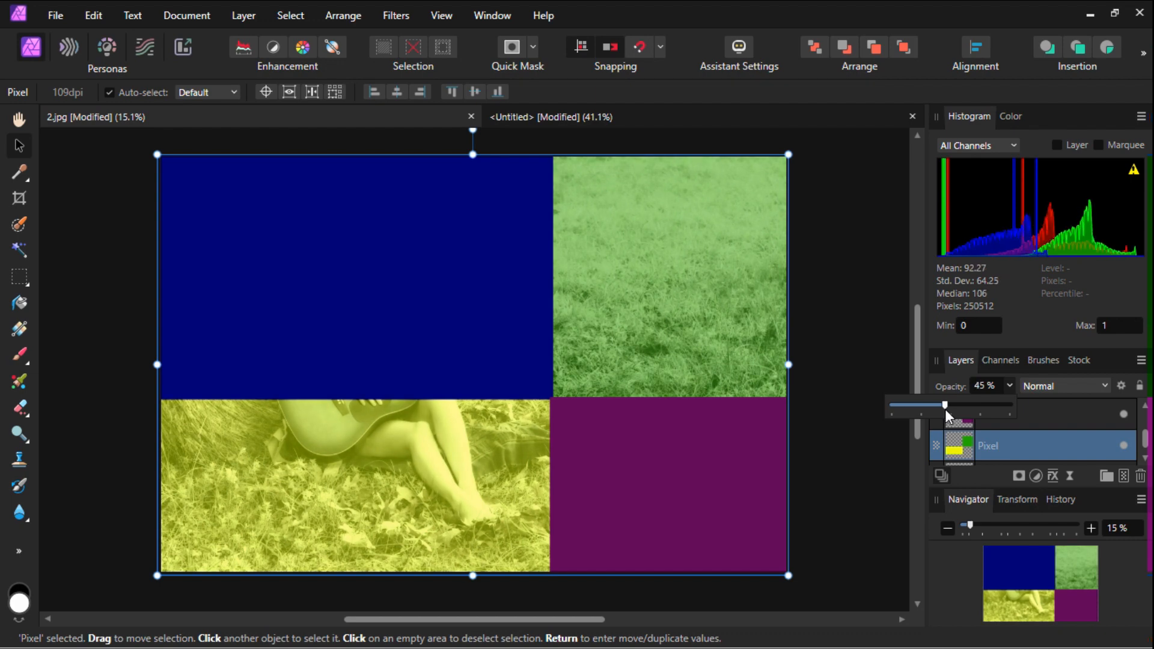
click(1080, 415)
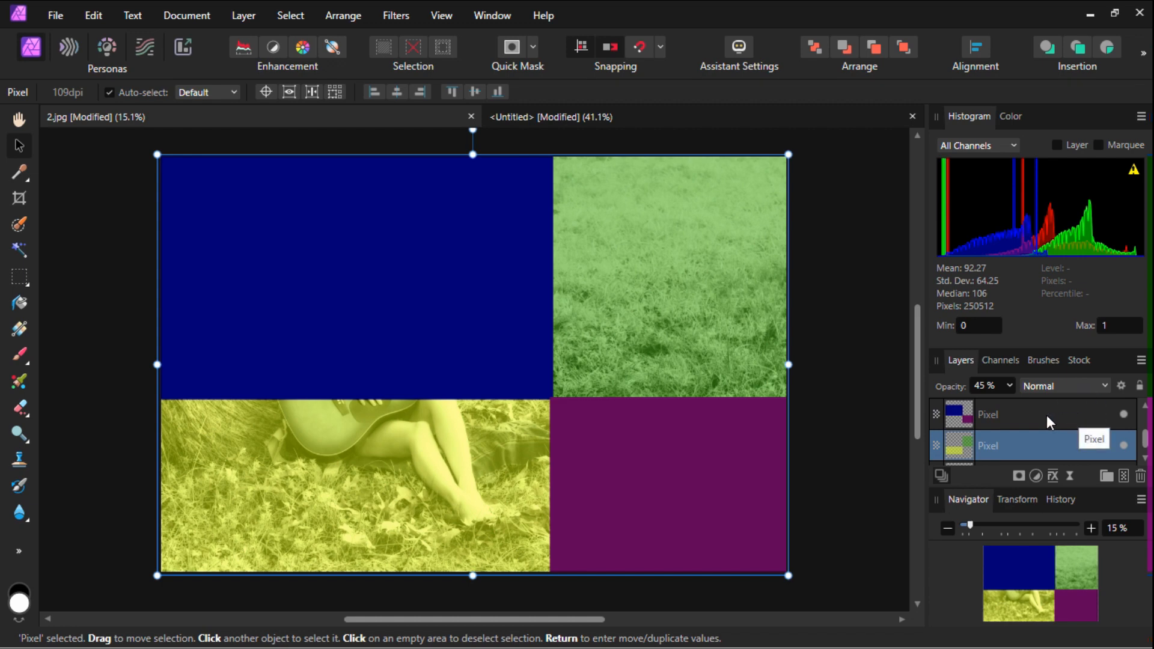
click(1014, 417)
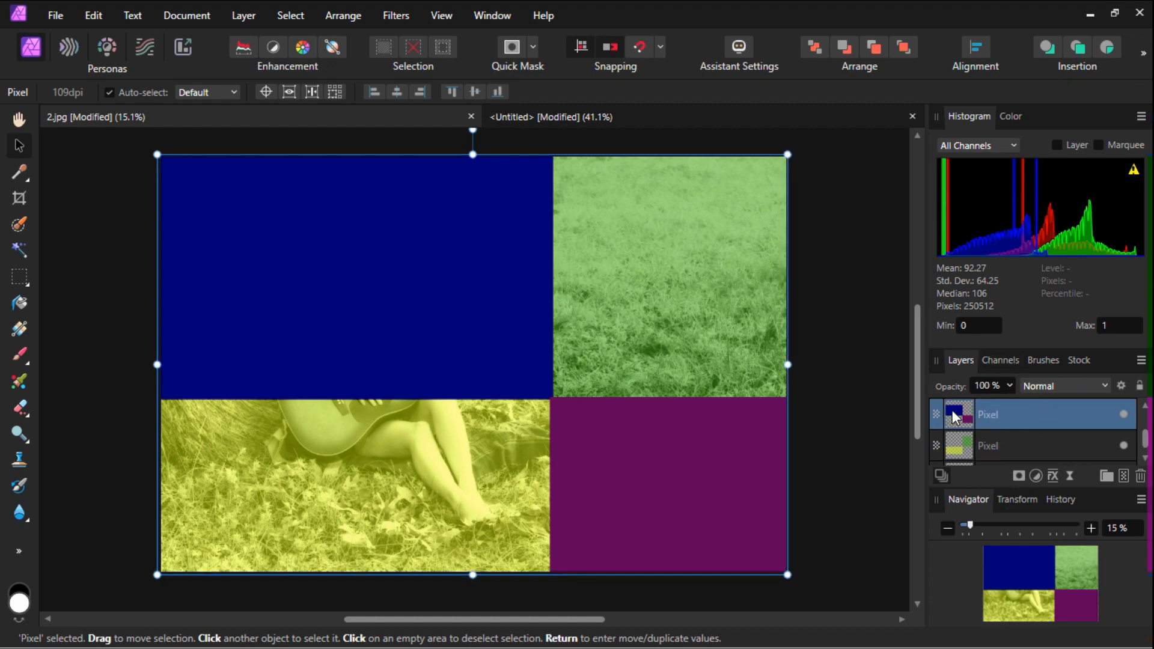
click(1011, 387)
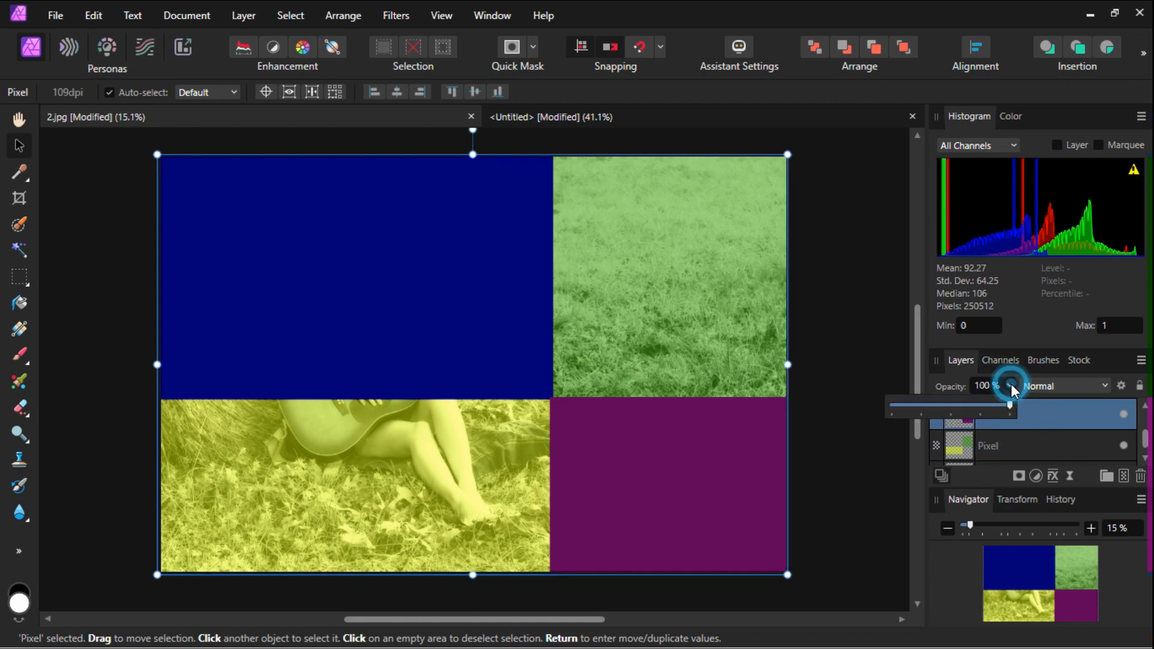
drag(1010, 406, 960, 405)
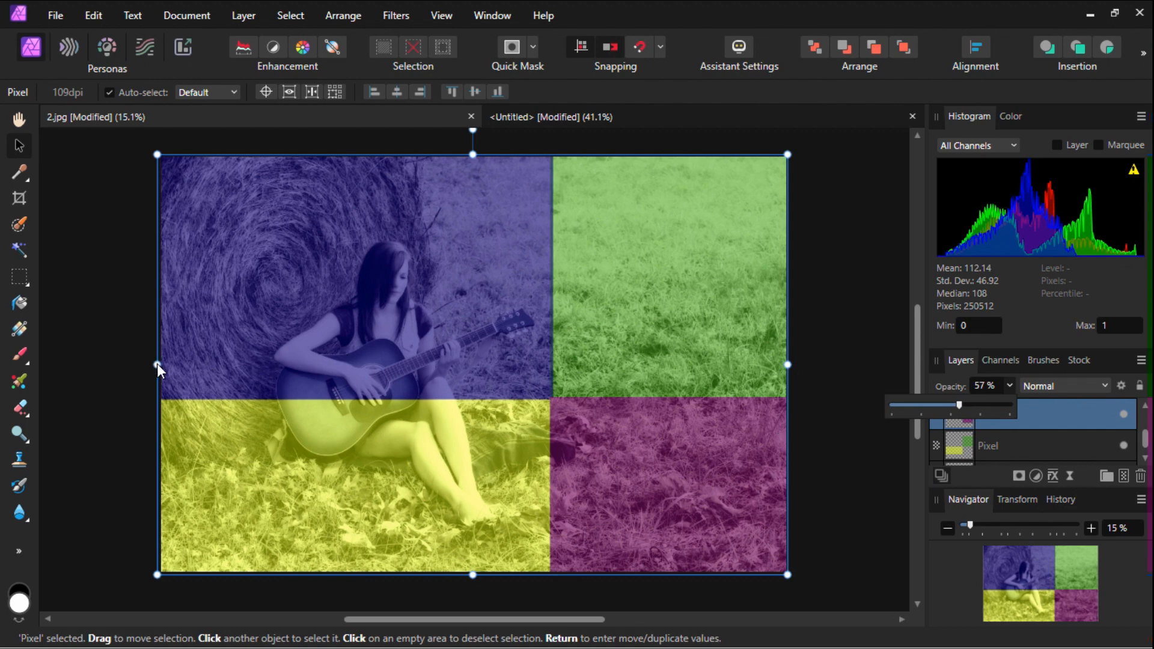
Mirror the blue and purple layer and the green and yellow layer horizontally, and fit both to the photo's edges.
mouse_move(158, 365)
mouse_down()
mouse_move(798, 371)
mouse_move(379, 389)
mouse_move(121, 383)
mouse_move(157, 386)
mouse_up()
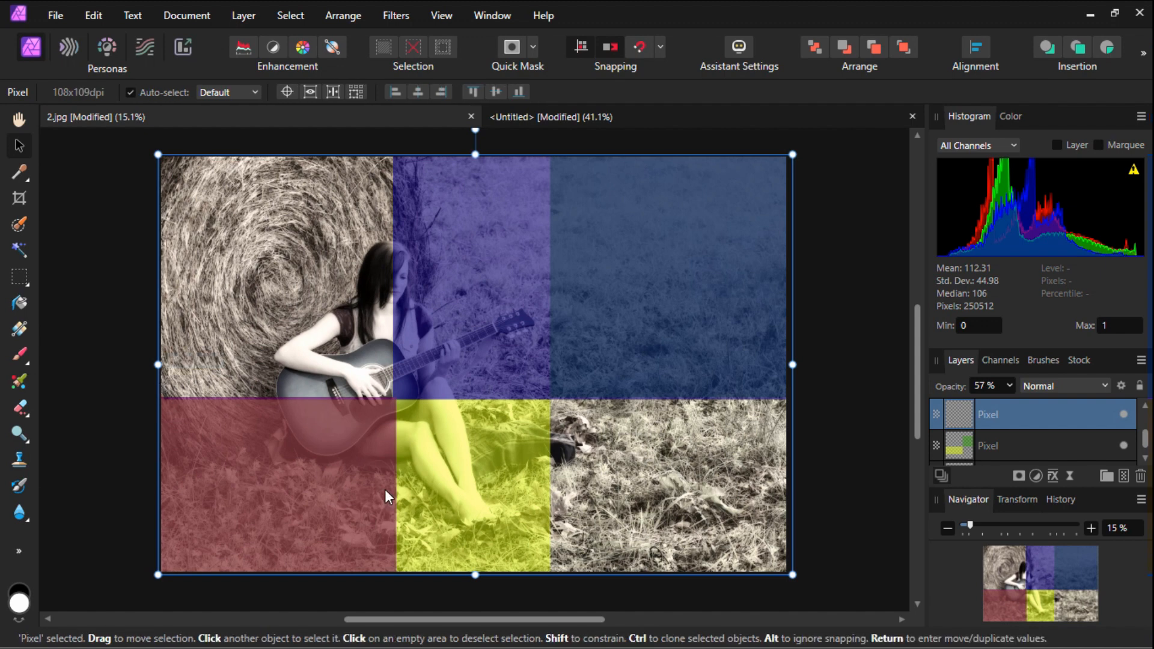
click(1012, 446)
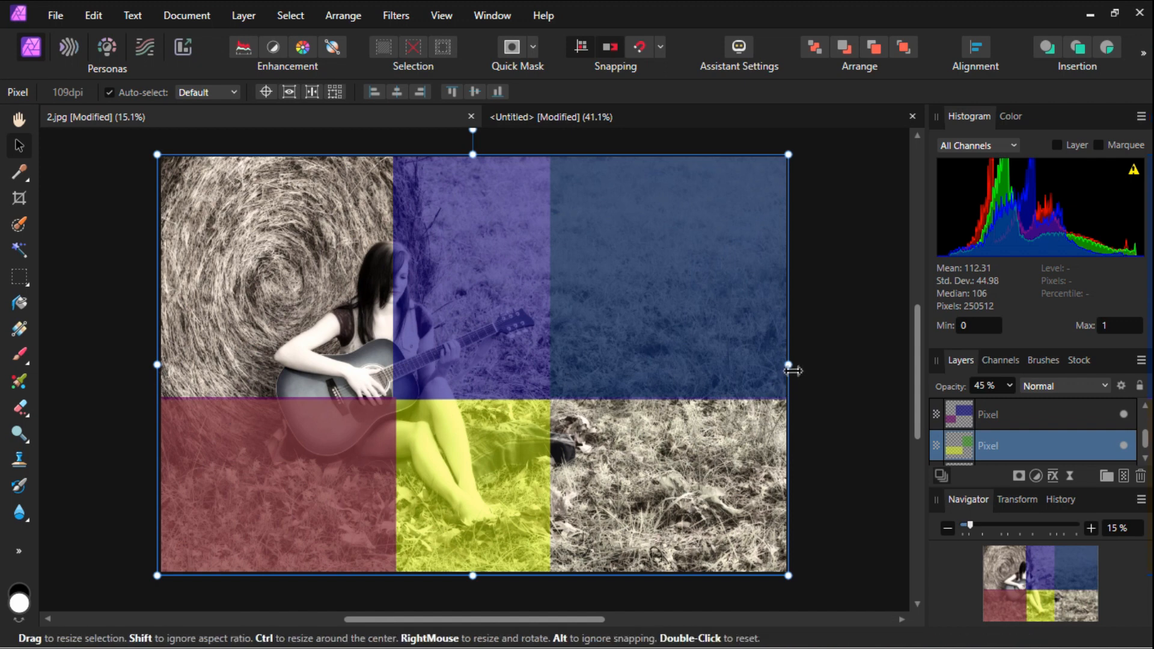
drag(788, 364, 796, 403)
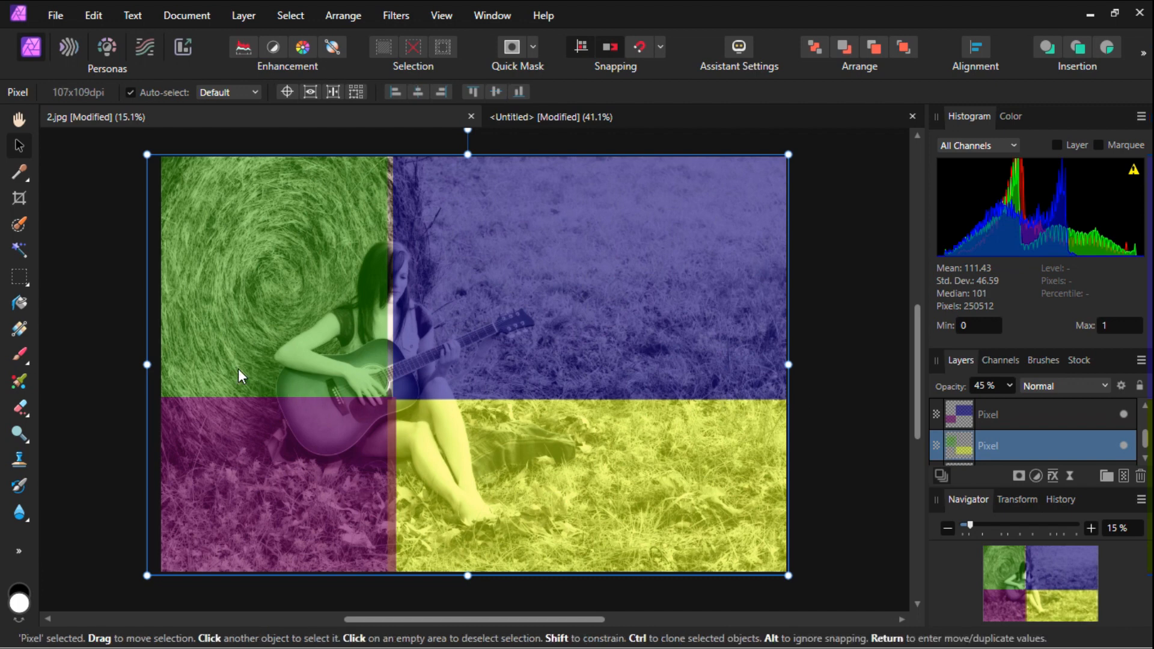
mouse_move(147, 367)
mouse_down()
mouse_move(167, 371)
mouse_move(159, 364)
mouse_up()
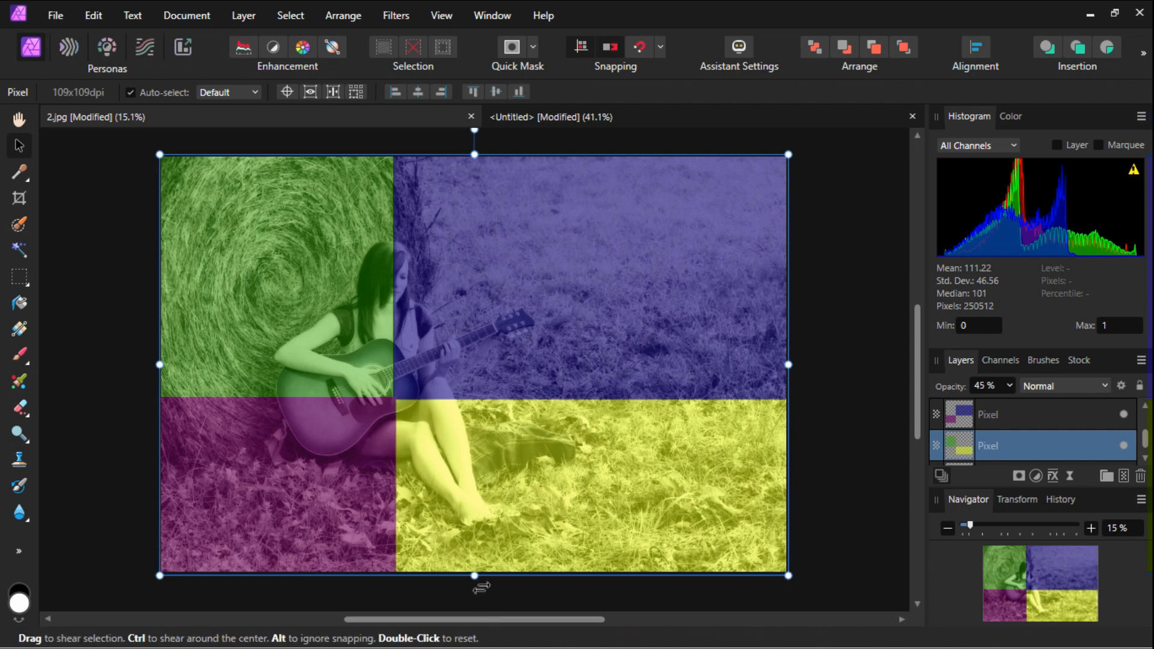
drag(475, 578, 474, 575)
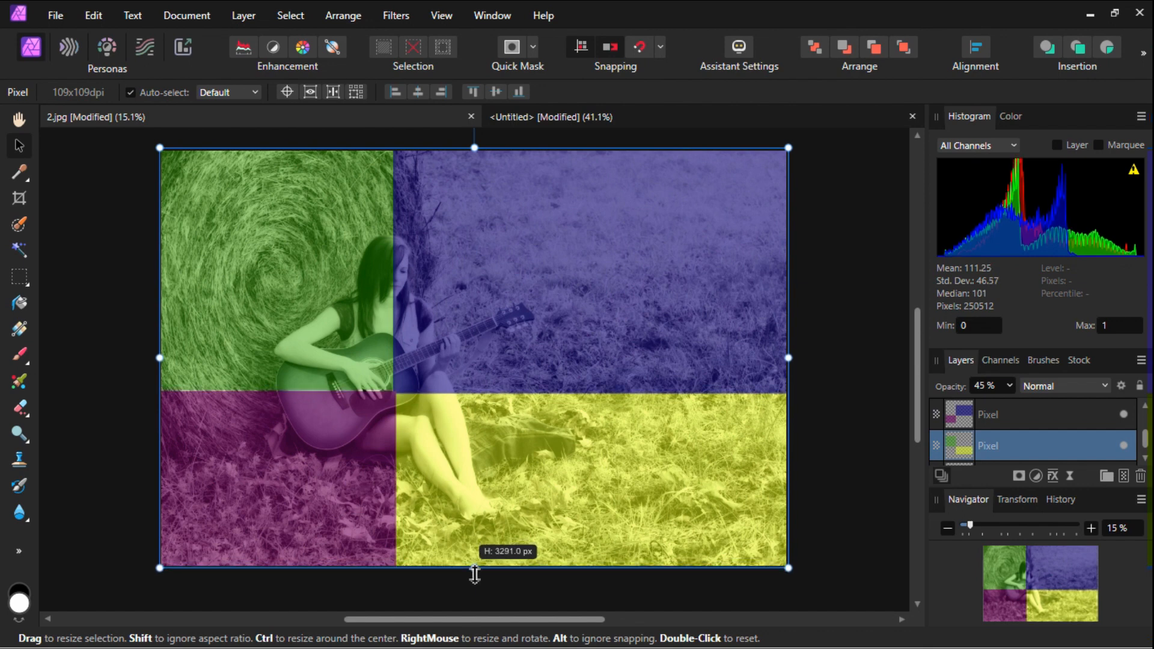
drag(475, 574, 466, 566)
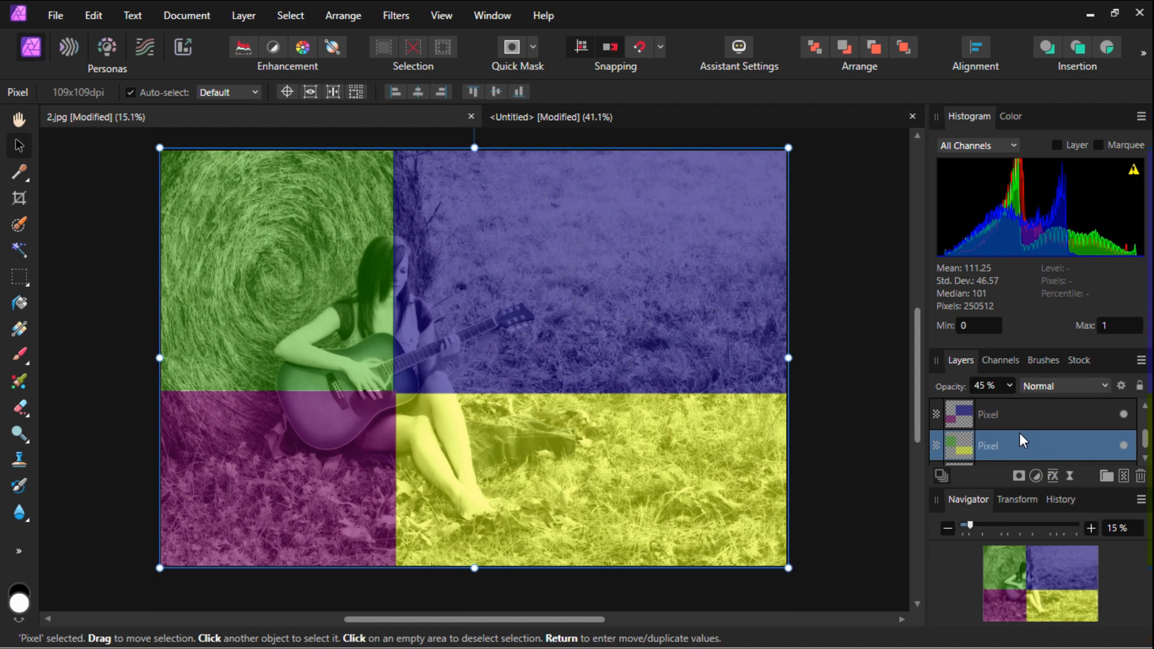
Reduce the green and yellow layer's opacity to 38% and the blue and purple layer's opacity to 46%.
click(1010, 388)
mouse_move(1009, 404)
mouse_down()
mouse_move(979, 405)
mouse_move(1027, 405)
mouse_move(1003, 409)
mouse_up()
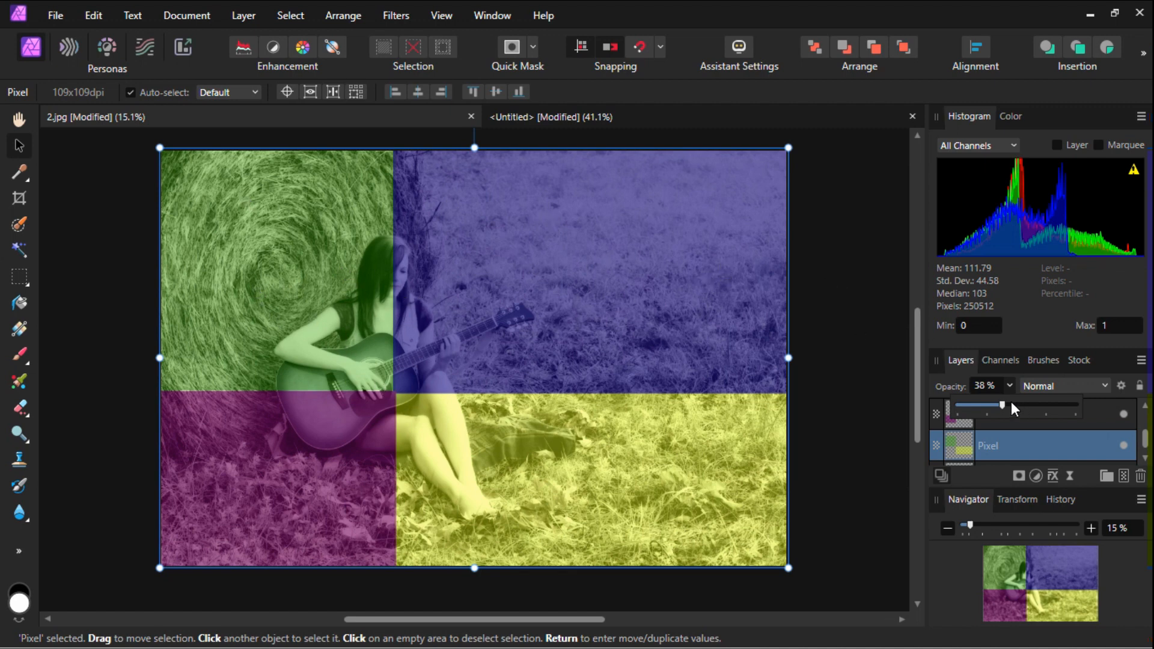
click(1105, 417)
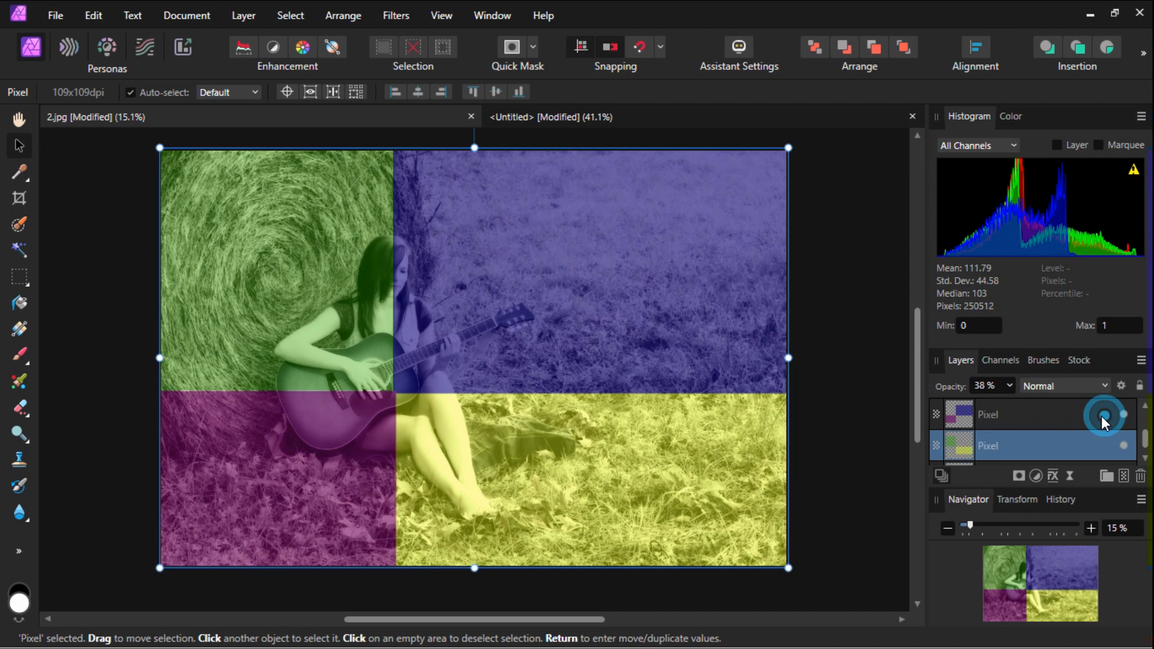
click(989, 417)
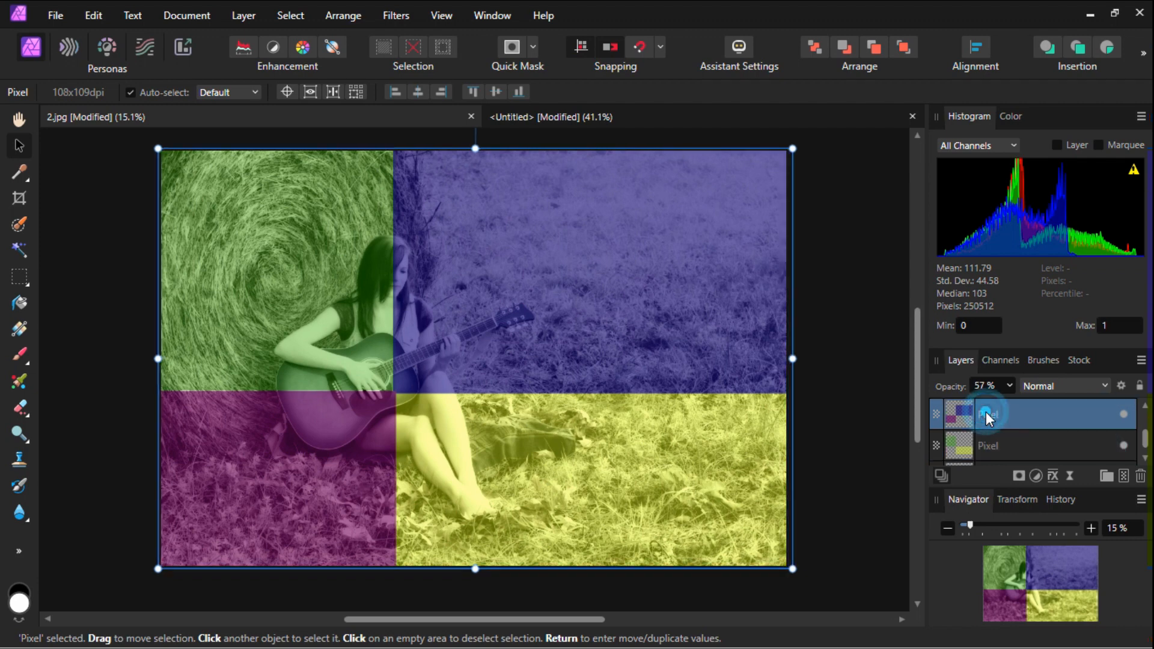
click(1010, 385)
drag(1009, 404, 998, 408)
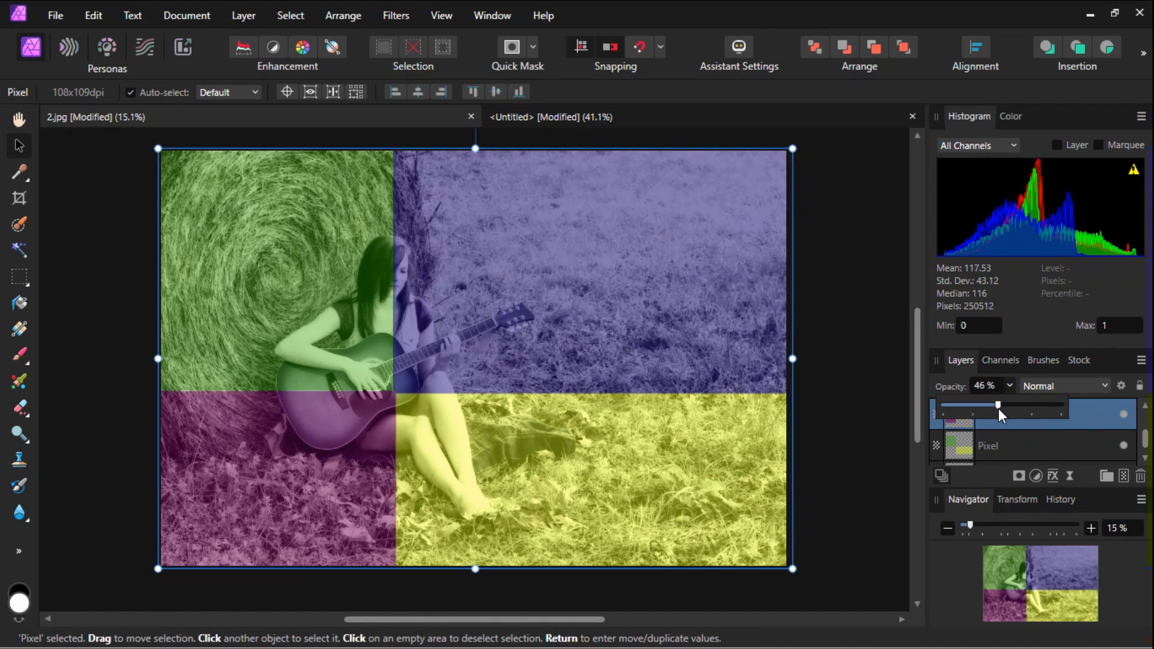
click(1088, 382)
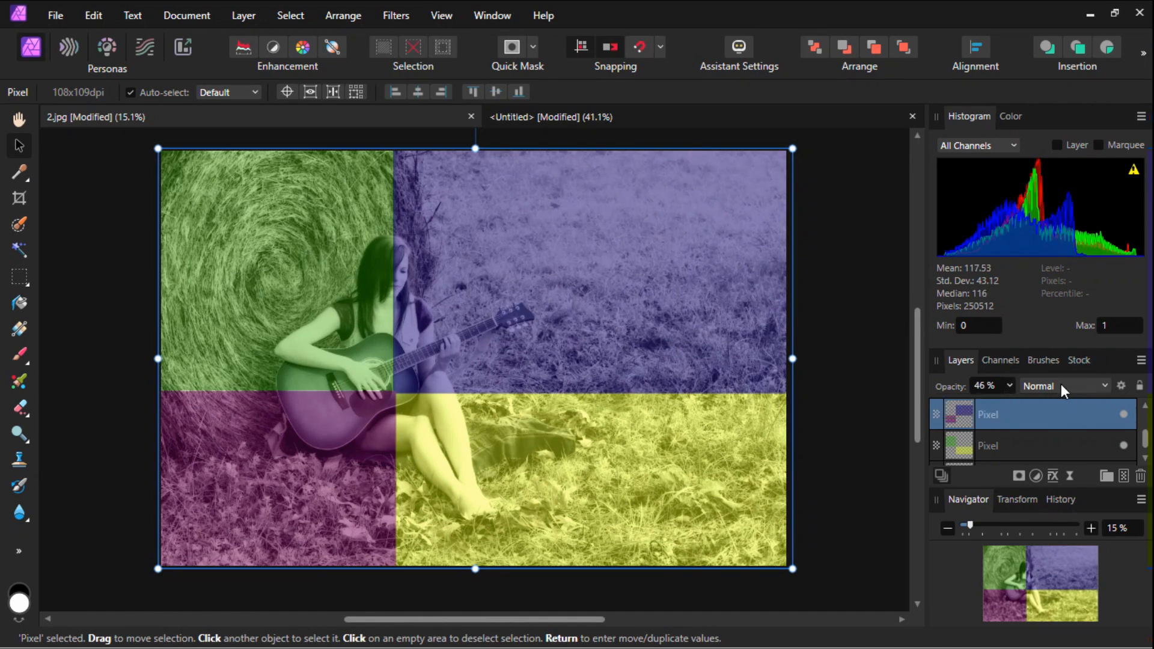
Try Vivid Light on the blue and purple layer, then set its blend mode to Linear Light.
click(1102, 386)
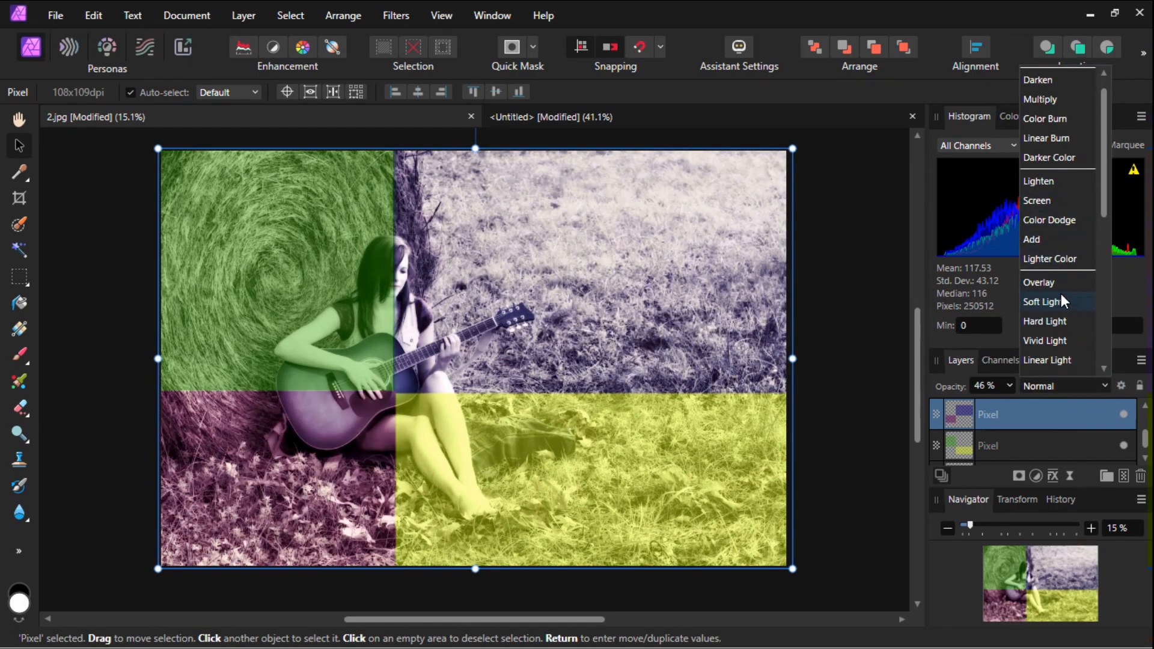
click(1072, 340)
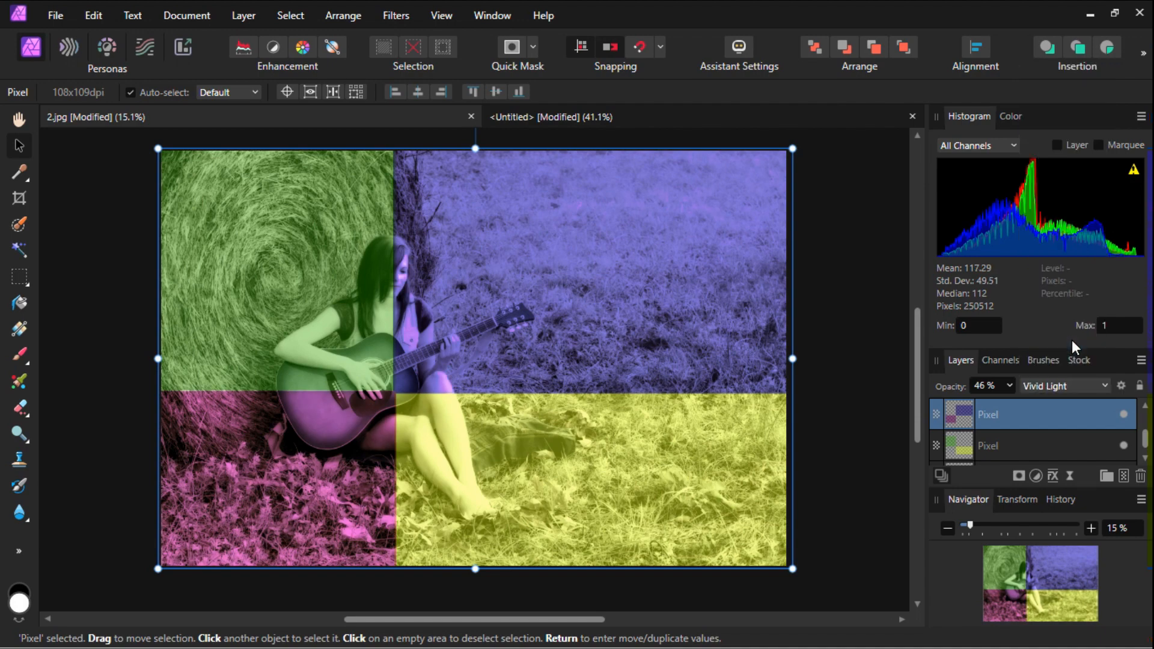
click(1054, 383)
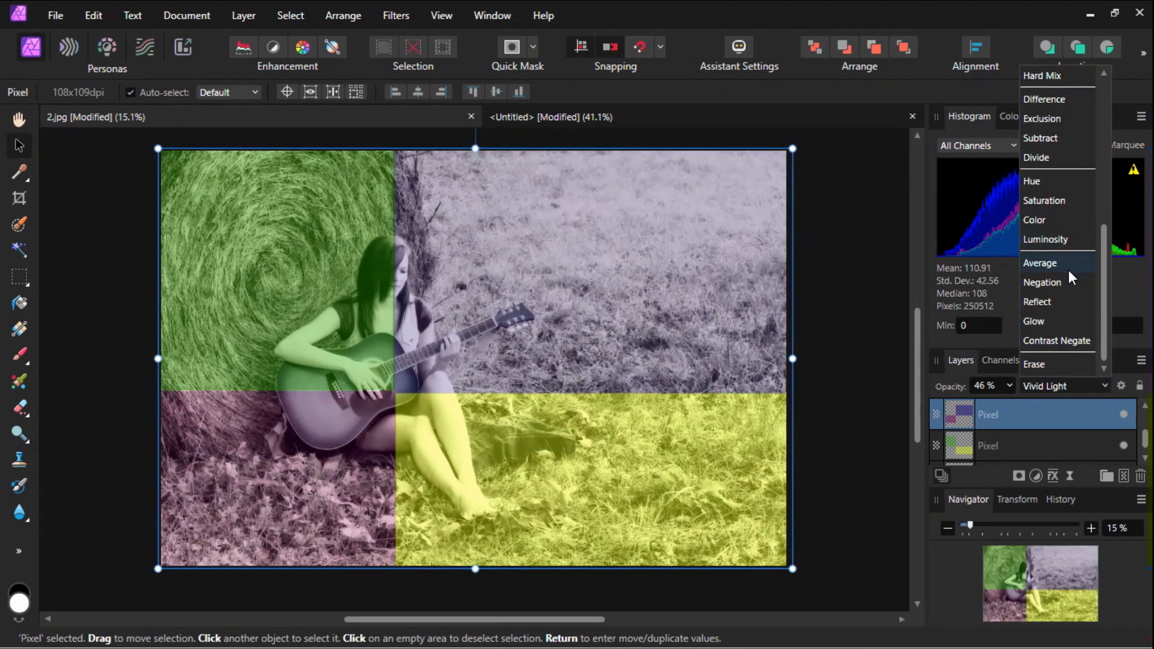
scroll(1070, 288, up, 3)
scroll(1069, 291, up, 1)
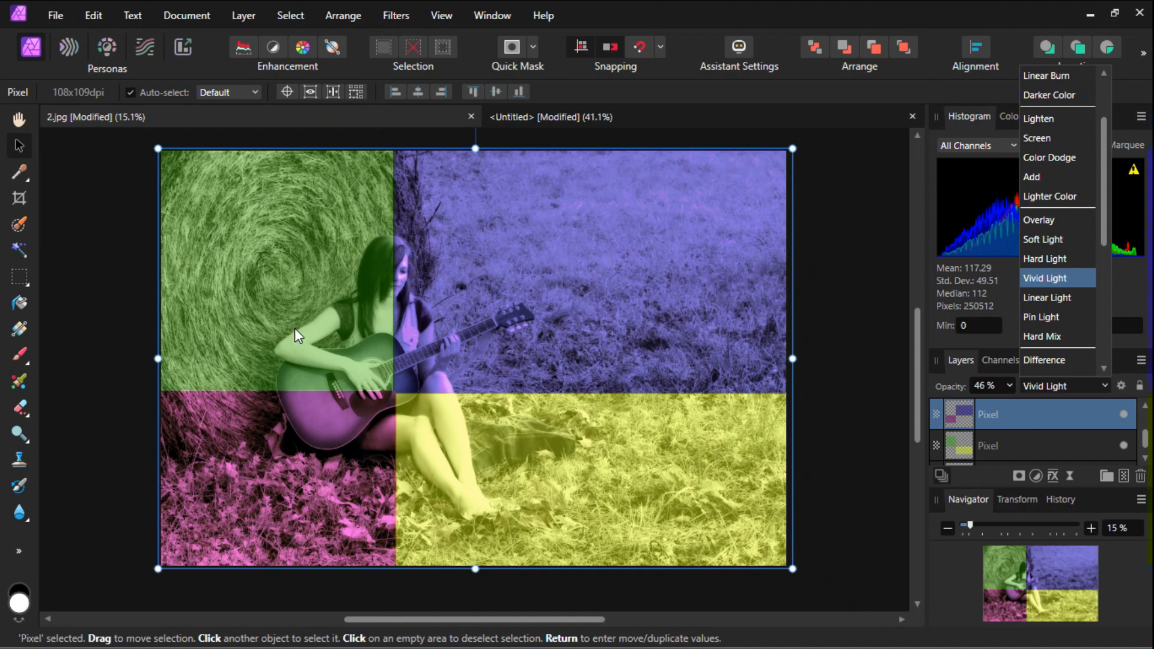
click(1054, 298)
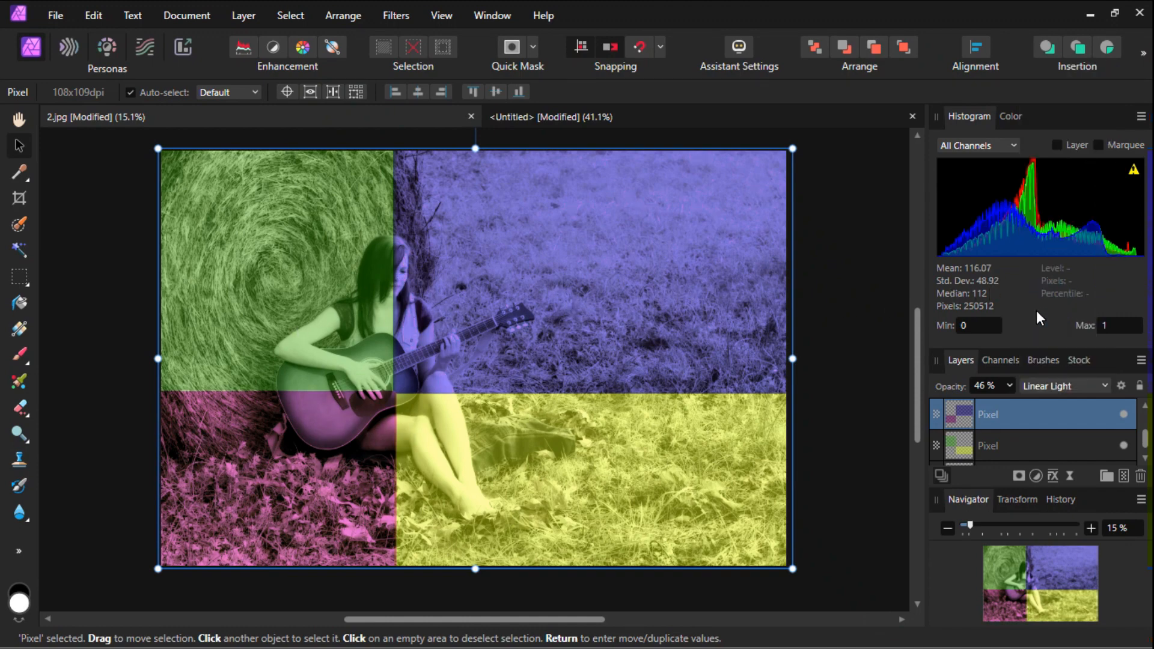
Set the green and yellow layer's blend mode to Linear Light and its opacity to 30%.
click(995, 446)
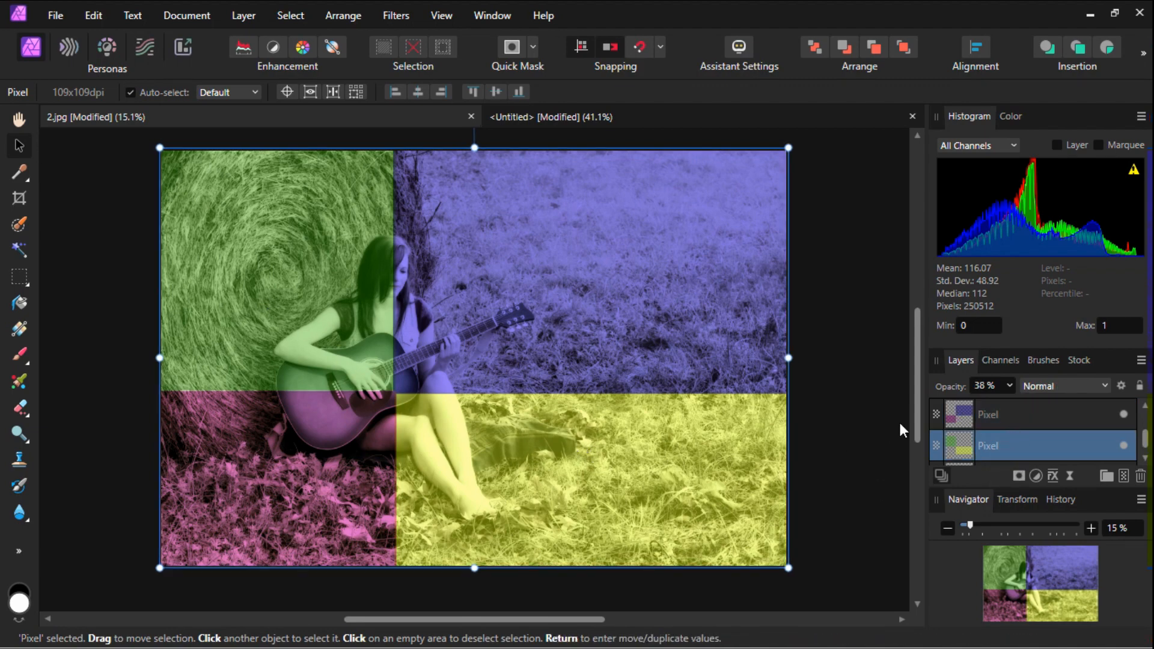
click(1060, 387)
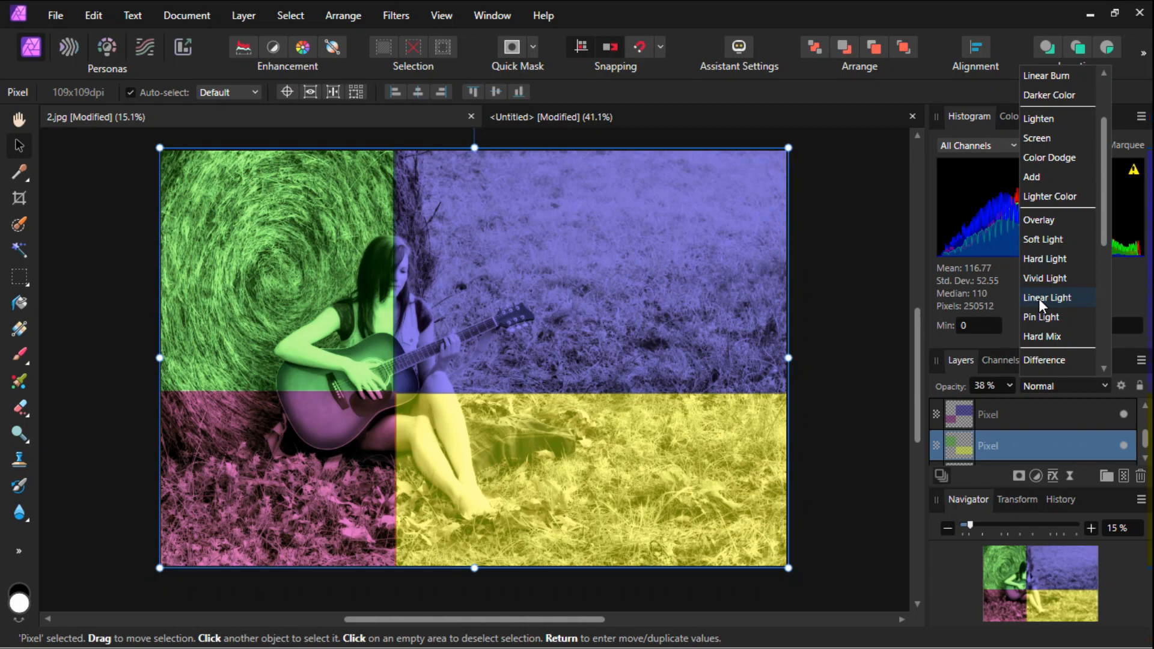
click(1038, 298)
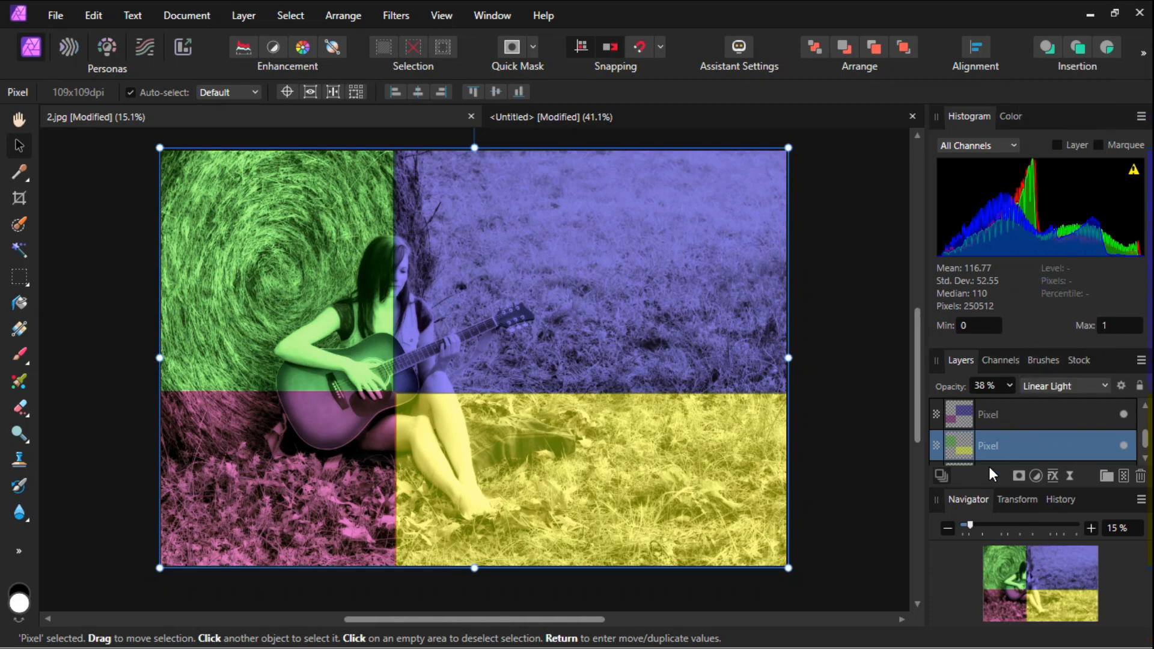
click(1010, 385)
mouse_move(1010, 404)
mouse_down()
mouse_move(983, 405)
mouse_move(1054, 402)
mouse_move(1001, 407)
mouse_up()
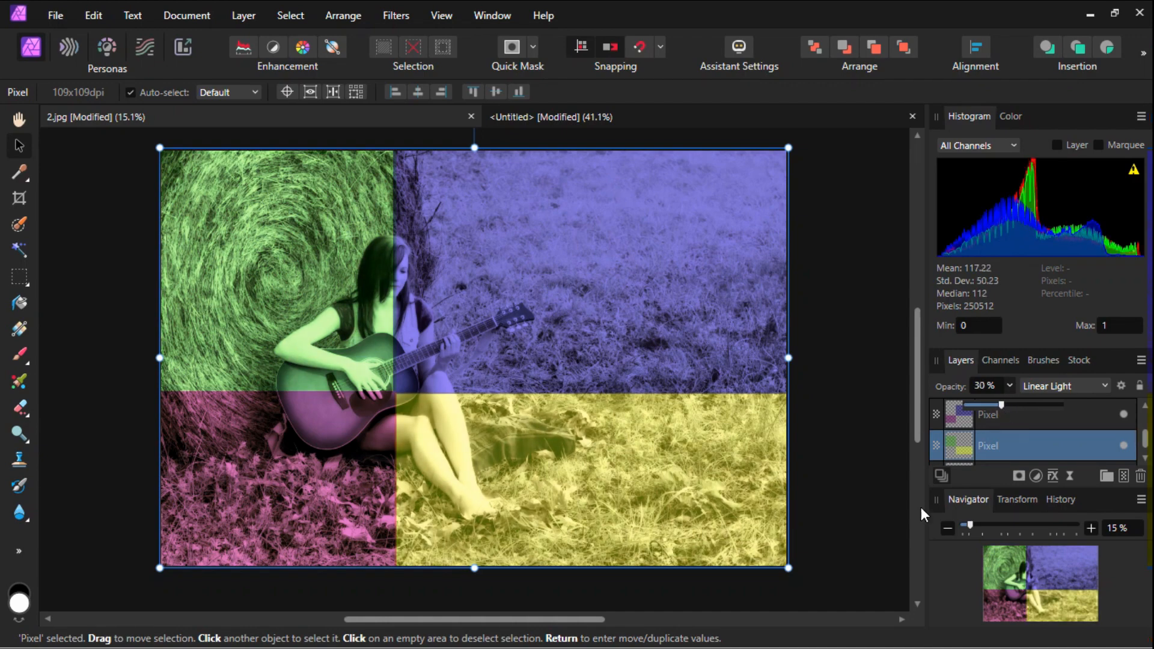